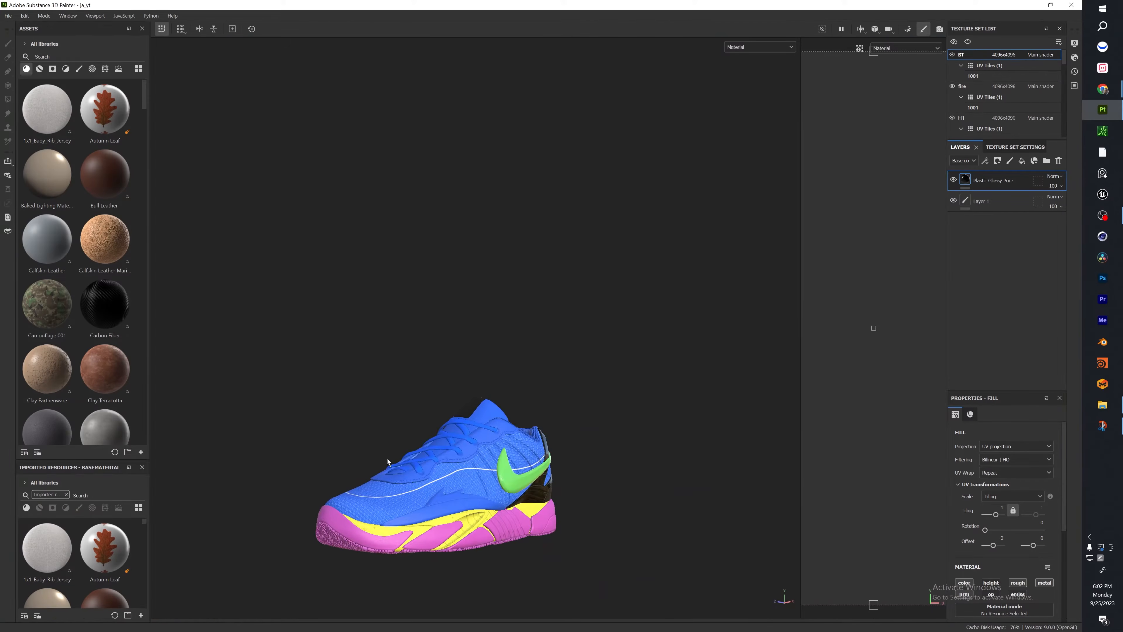
Examine the fully textured sneaker from the side, heel and front, including close views of the swoosh and heel.
left_click_drag(388, 462, 305, 458, "alt")
scroll(522, 483, "up", 8)
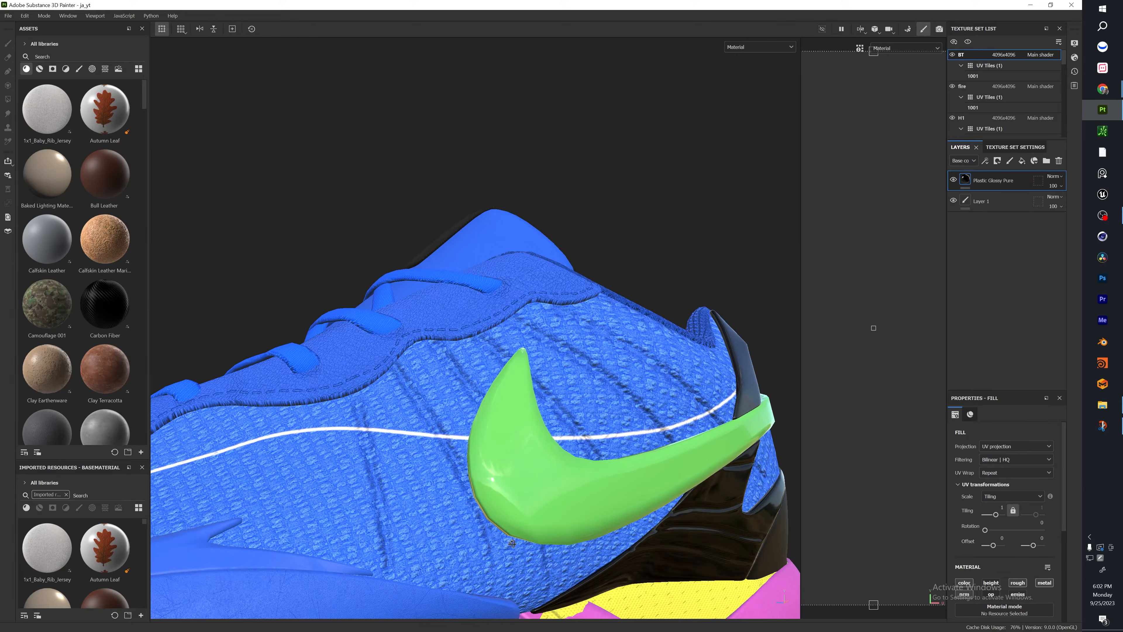
left_click_drag(511, 544, 185, 394, "alt")
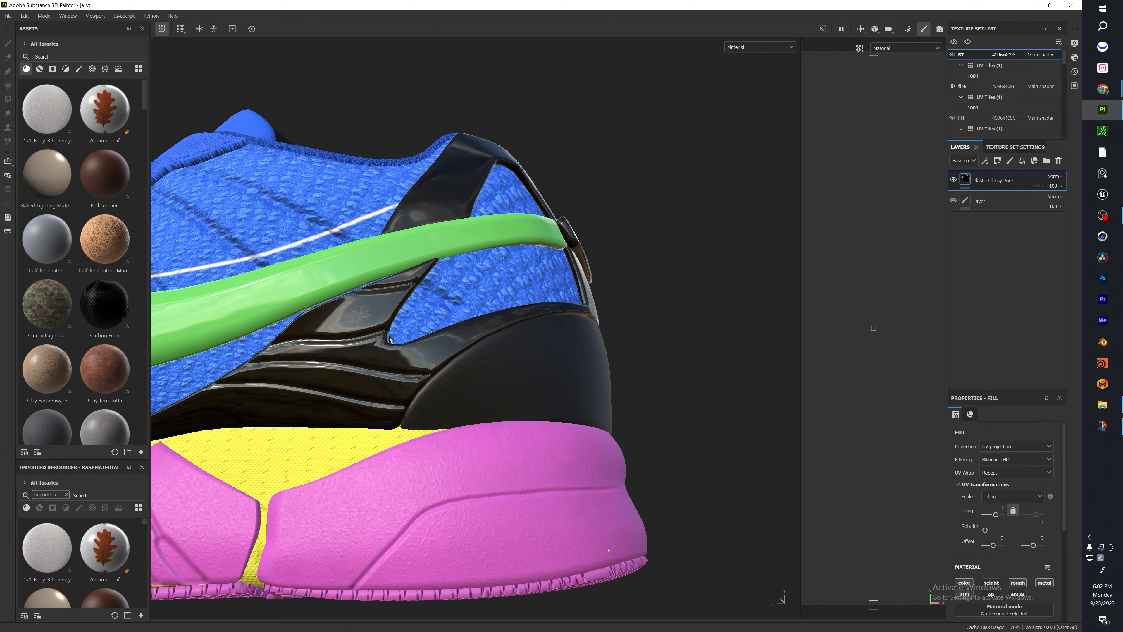
scroll(402, 411, "down", 4)
scroll(384, 396, "down", 3)
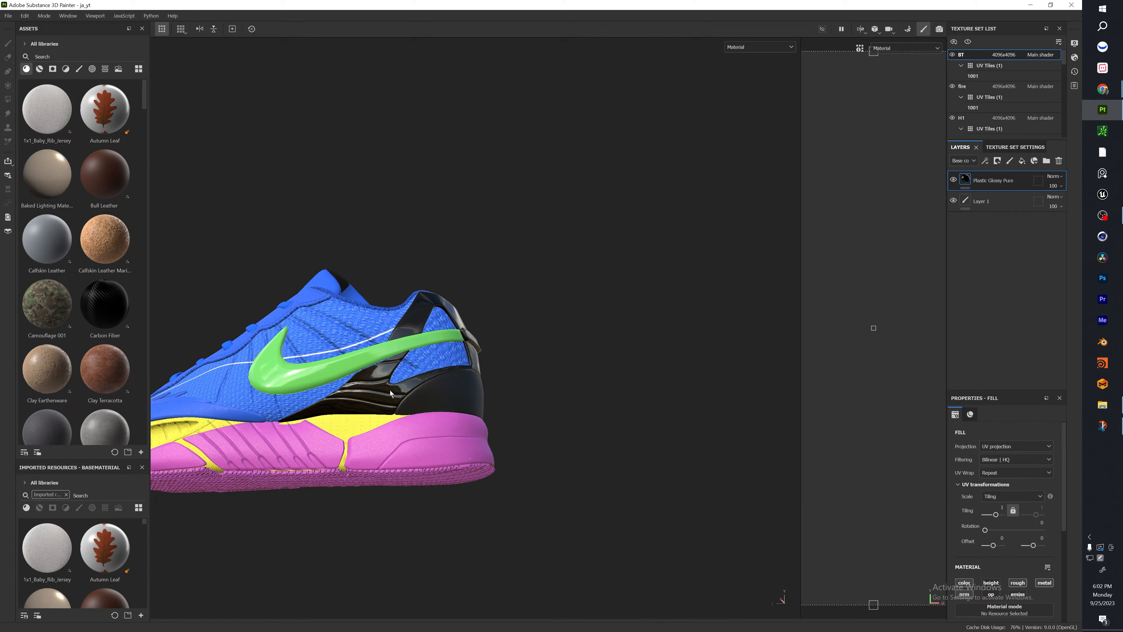
middle_click_drag(390, 390, 446, 394, "alt")
left_click_drag(446, 394, 557, 421, "alt")
middle_click_drag(306, 389, 457, 417, "alt")
scroll(457, 416, "up", 4)
left_click_drag(457, 408, 540, 327, "alt")
middle_click_drag(539, 327, 601, 282, "alt")
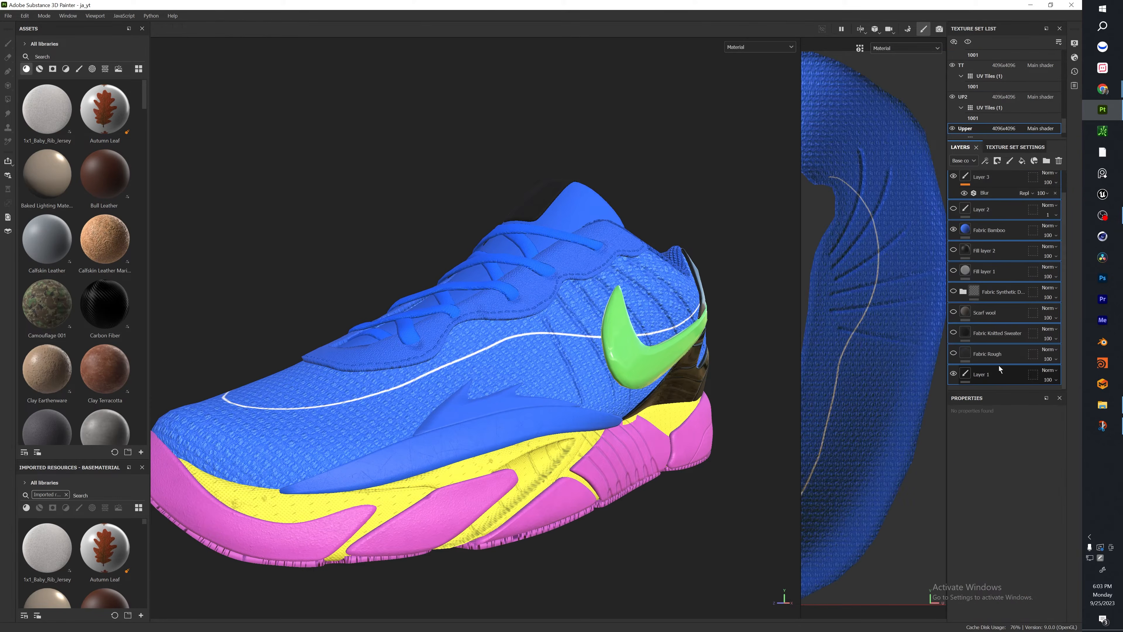
key("Delete")
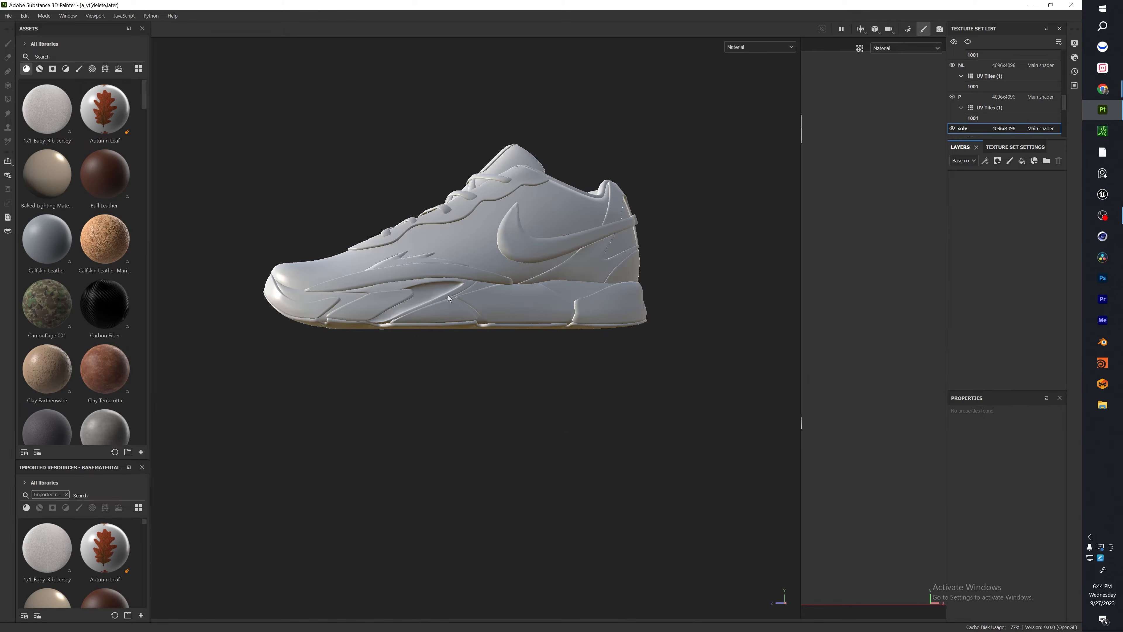
Examine the untextured sneaker model from several angles, including its side panels, laces and sole.
left_click_drag(417, 274, 514, 351, "alt")
left_click_drag(407, 327, 662, 255, "alt")
left_click_drag(367, 337, 435, 336, "alt")
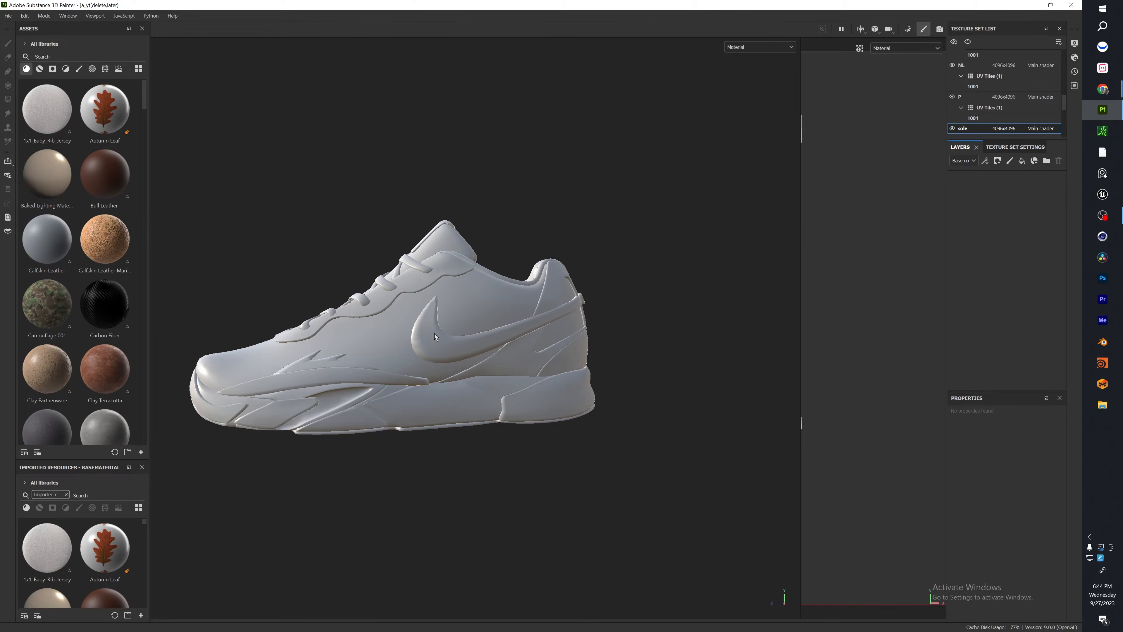
middle_click_drag(287, 285, 321, 234, "alt")
left_click_drag(273, 221, 500, 239, "alt")
right_click_drag(500, 238, 506, 302, "alt")
left_click_drag(505, 301, 520, 324, "alt")
right_click_drag(520, 323, 468, 472, "alt")
left_click_drag(469, 473, 319, 412, "alt")
right_click_drag(319, 412, 383, 365, "alt")
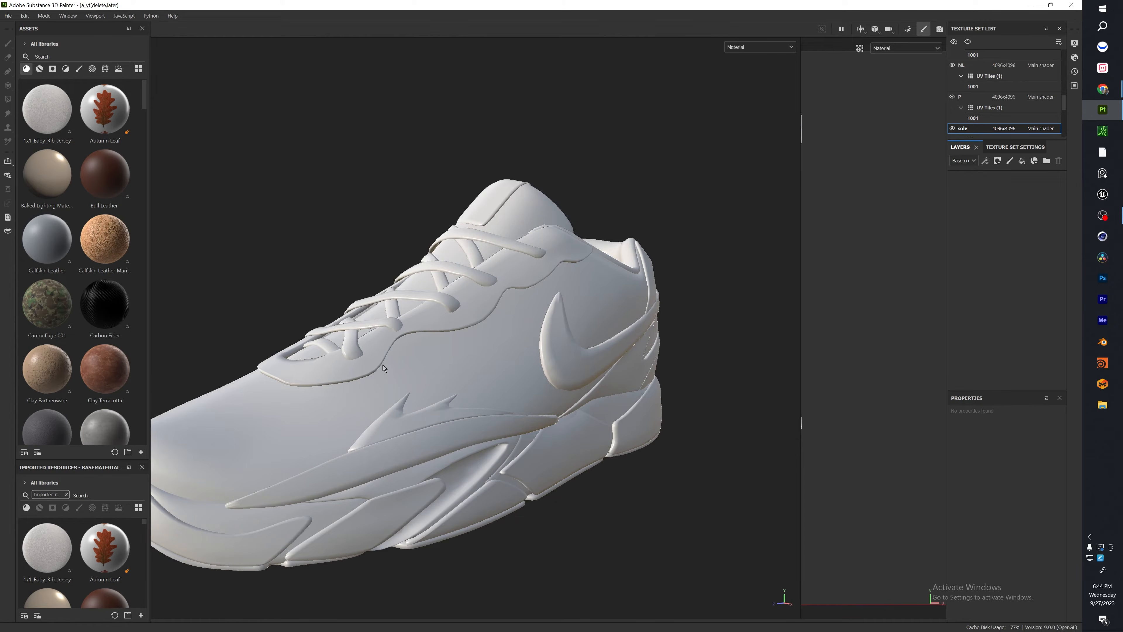
Widen the UV view and pick shoe parts on the model to switch between the Upper and Material.001 texture sets.
right_click(397, 428, "ctrl+alt")
left_click_drag(801, 284, 546, 275)
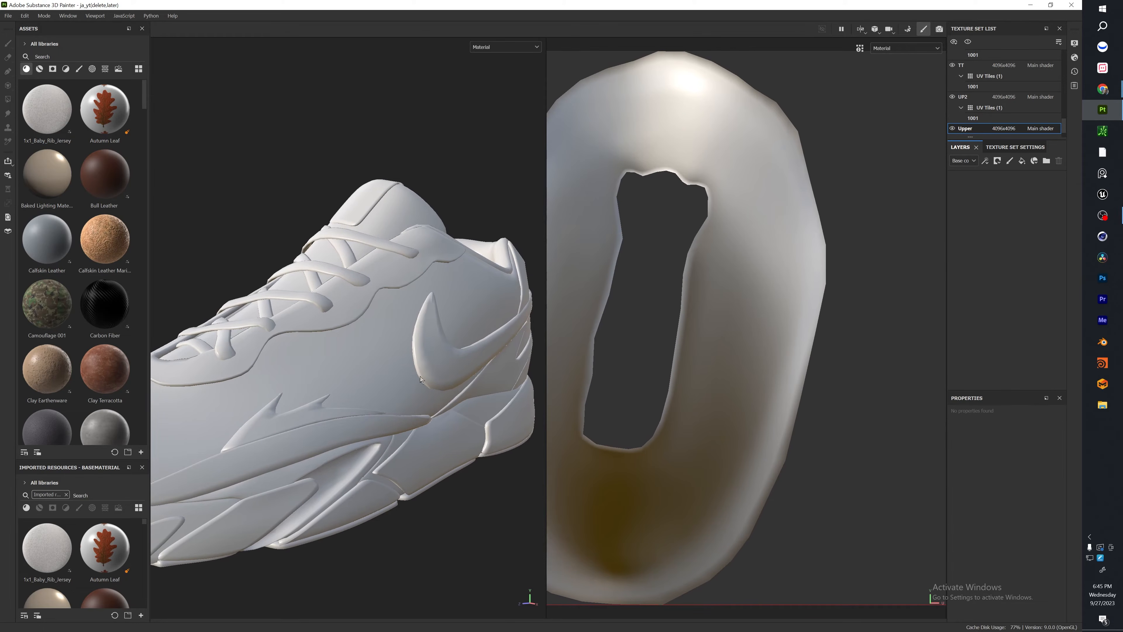
right_click(466, 364, "ctrl+alt")
right_click(469, 446, "ctrl+alt")
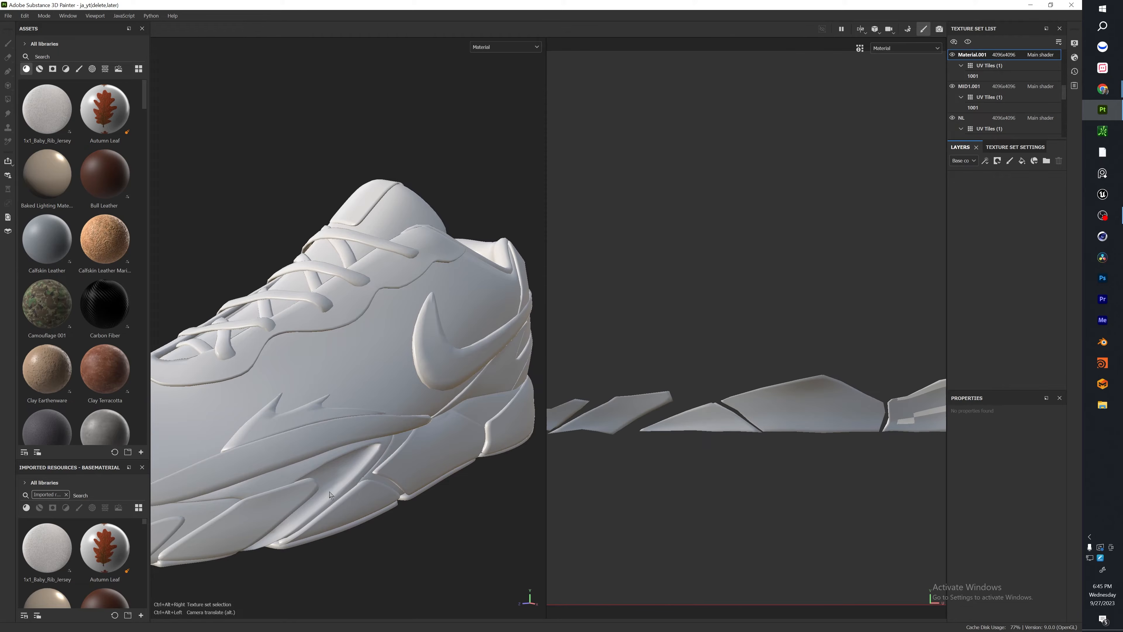
left_click(366, 360)
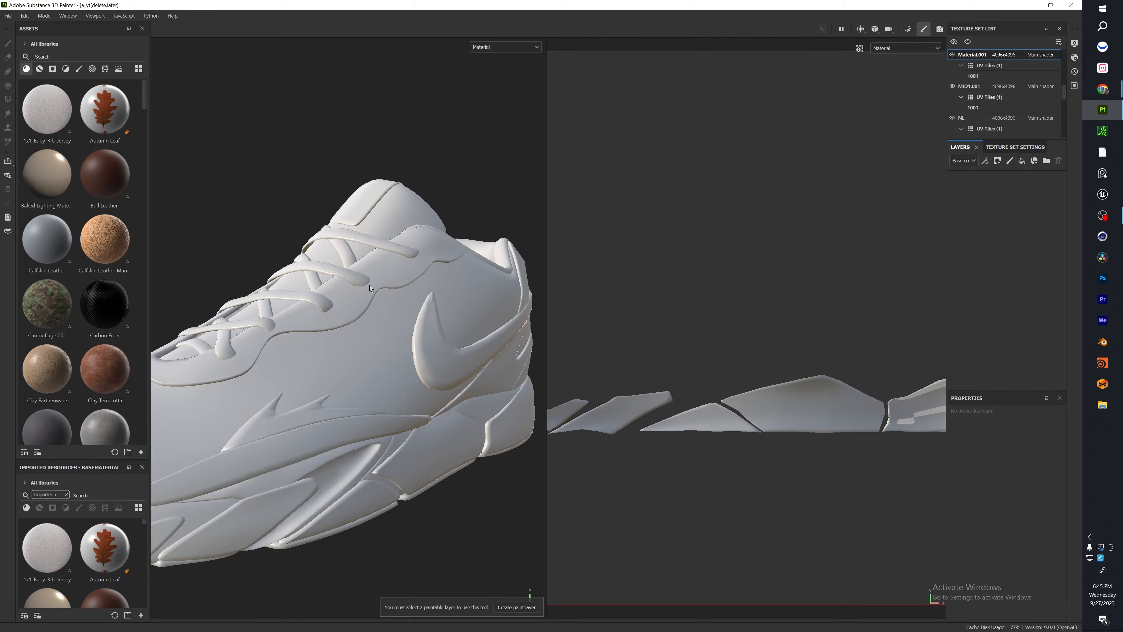
Select the Upper texture set by picking the toe area of the shoe's upper on the model.
scroll(369, 285, "down", 5)
left_click_drag(307, 303, 382, 339, "alt")
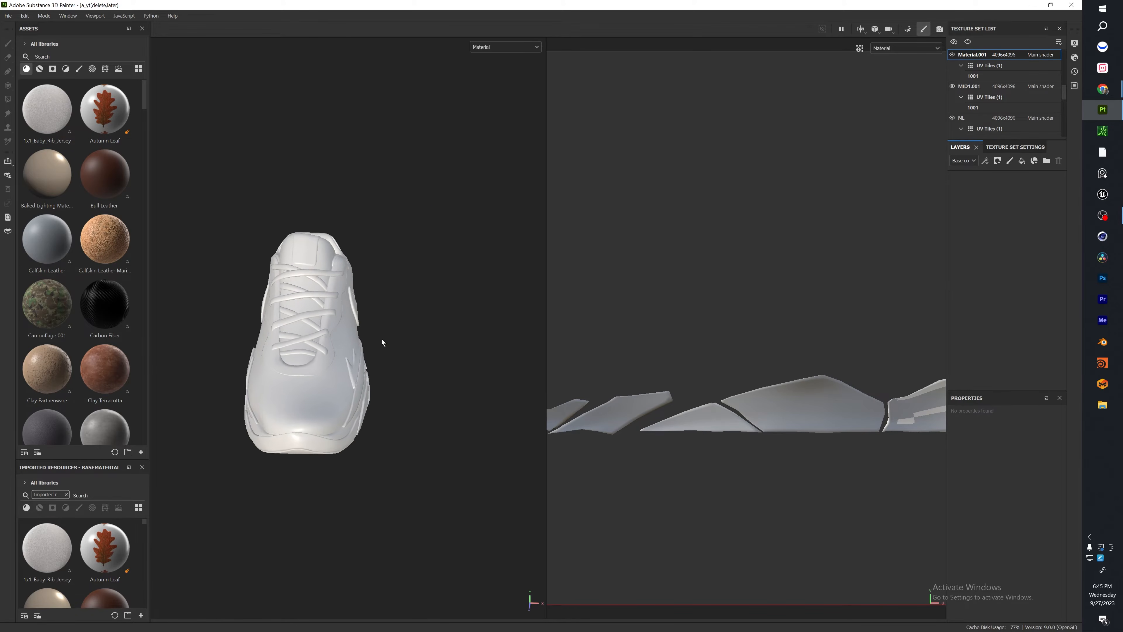
mouse_move(336, 337)
middle_mouse_down("alt")
mouse_move(387, 419)
mouse_move(378, 366)
middle_mouse_up("alt")
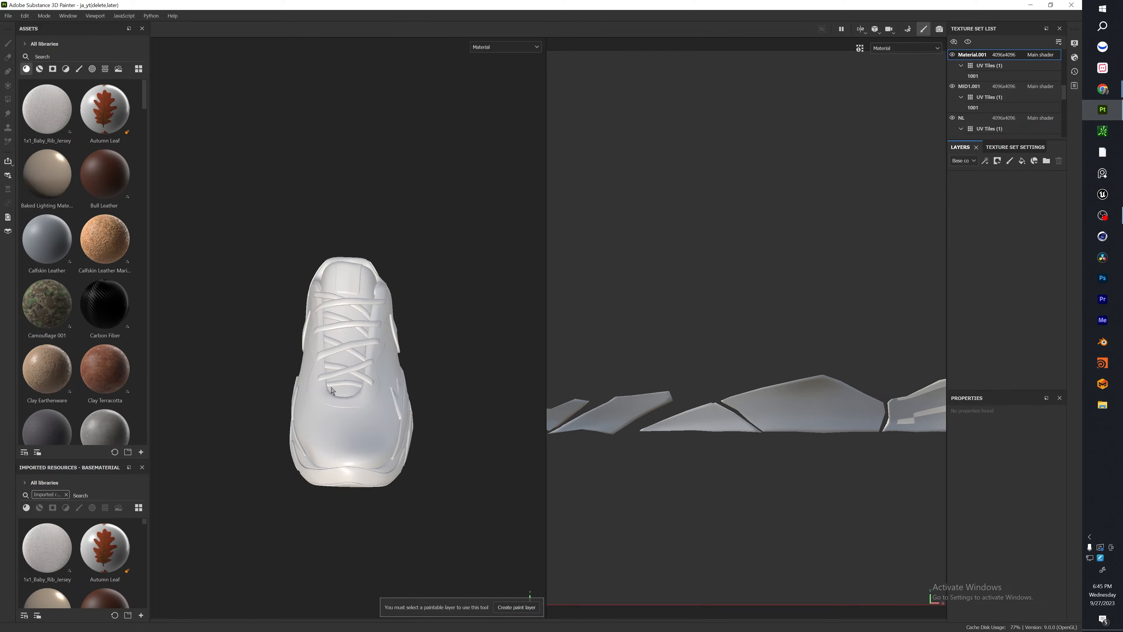
right_click(379, 419, "ctrl+alt")
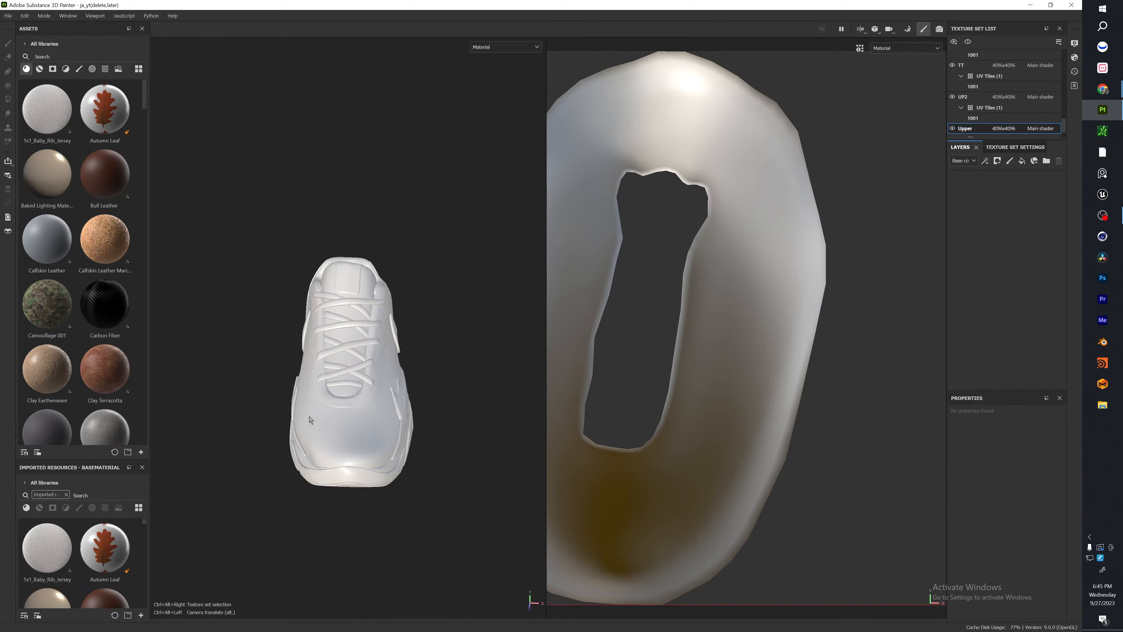
left_click_drag(356, 374, 252, 436, "alt")
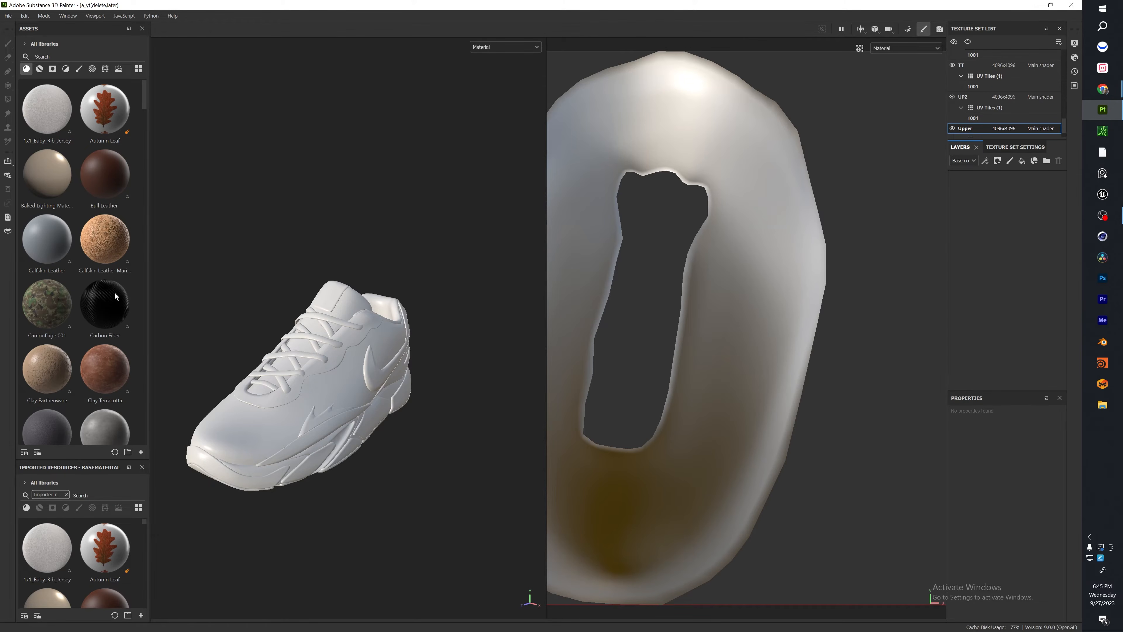
Apply the Bull Leather material to the upper and scale its UV tiling to about 2.6 for a finer grain.
left_click_drag(114, 199, 268, 427)
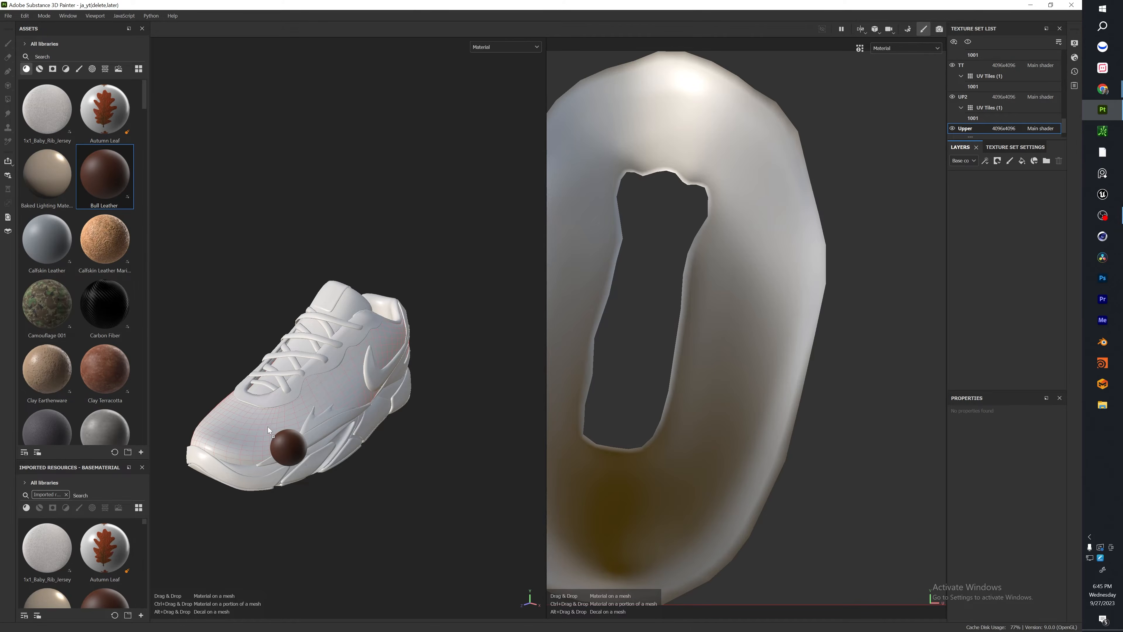
left_click_drag(268, 426, 267, 427)
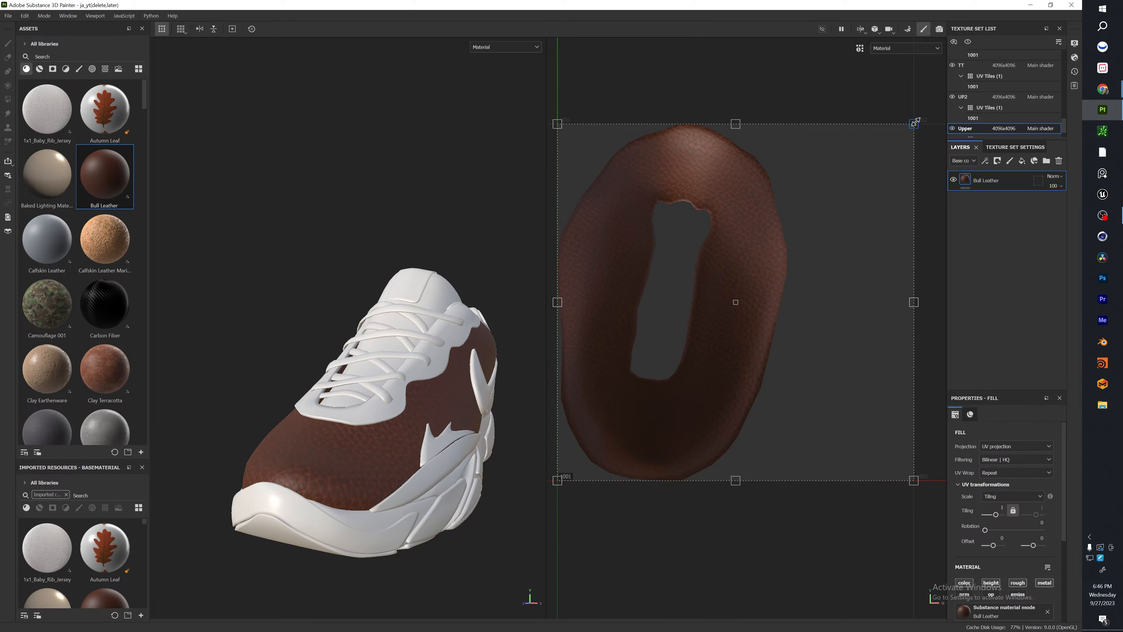
left_click_drag(915, 122, 696, 343)
scroll(338, 505, "up", 5)
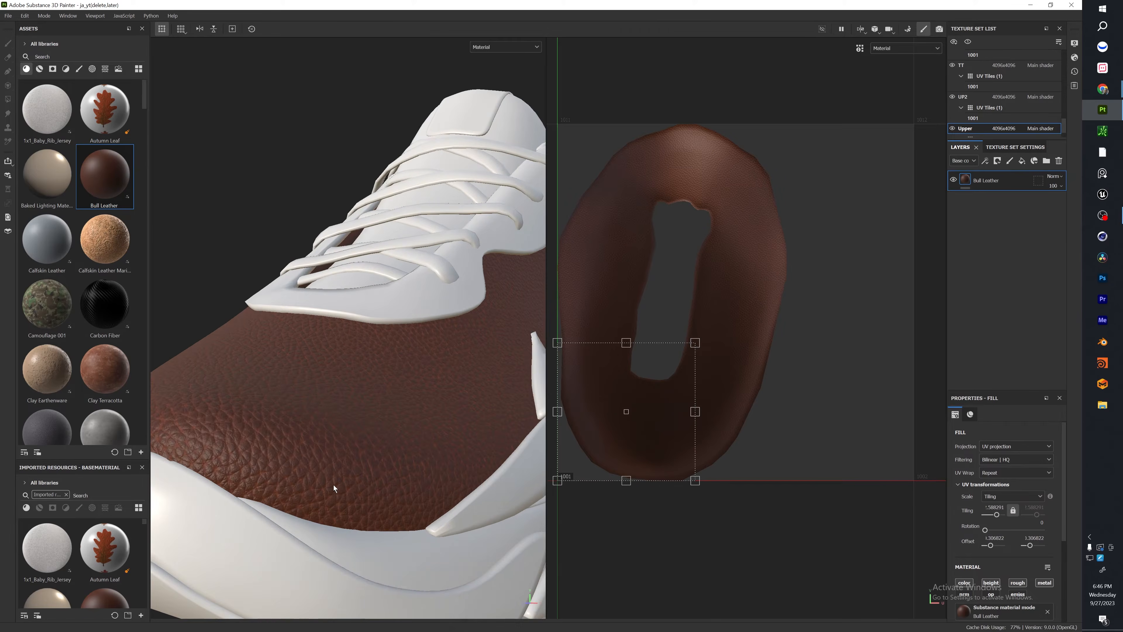
scroll(328, 476, "down", 1)
left_click_drag(295, 369, 685, 346, "alt")
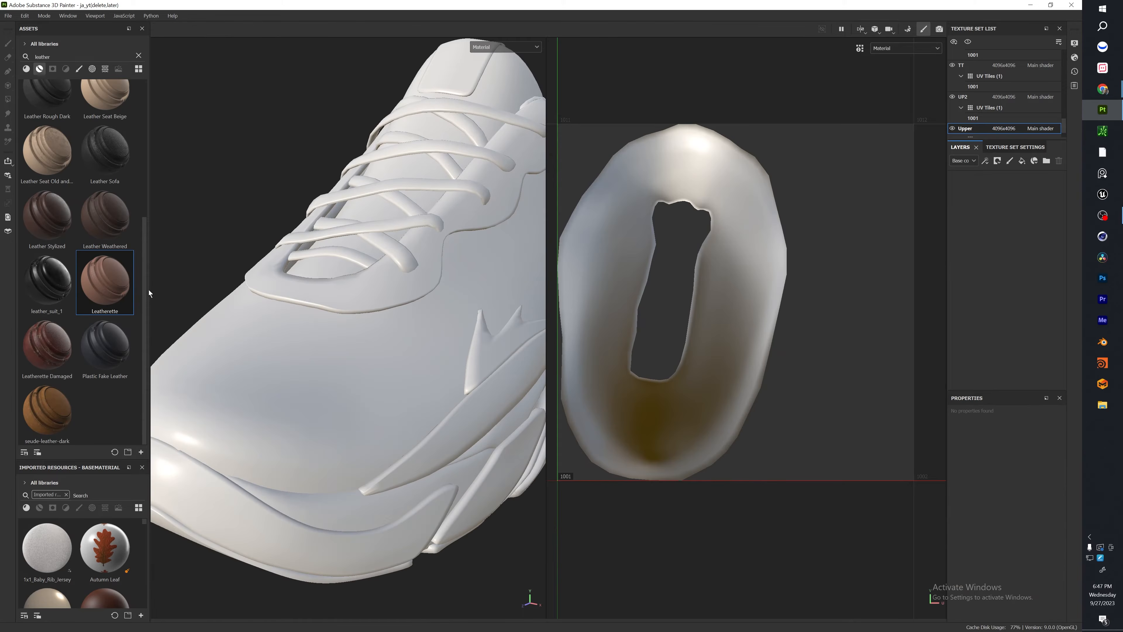
Replace Bull Leather on the upper with the Leatherette smart material, found by filtering for leather.
left_click_drag(148, 290, 346, 396)
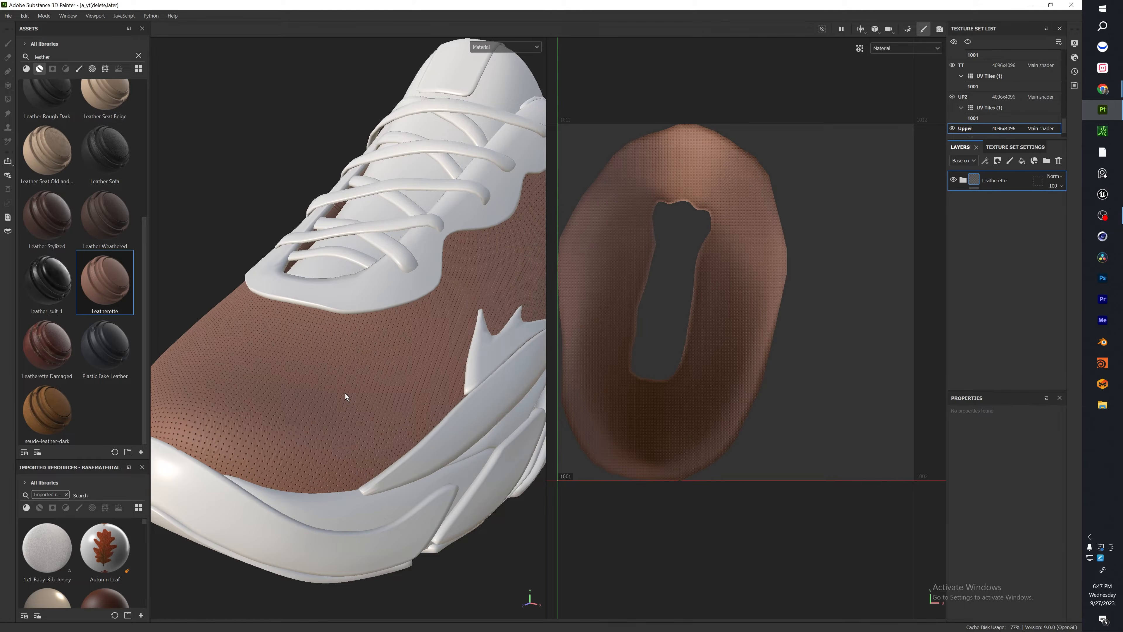
right_click_drag(346, 393, 365, 301, "alt")
left_click_drag(365, 302, 480, 325, "alt")
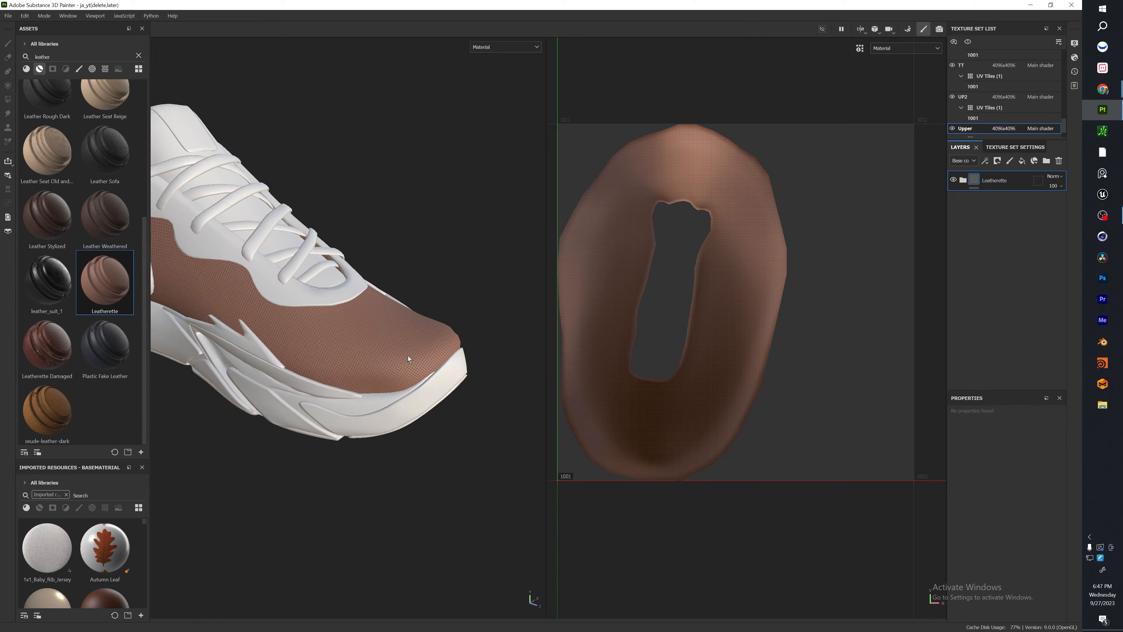
Examine the perforated Leatherette surface on the upper up close and from the toe and side.
right_click_drag(419, 343, 442, 376, "alt")
left_click_drag(443, 376, 302, 349, "alt")
right_click_drag(301, 348, 345, 292, "alt")
middle_click_drag(345, 292, 173, 279, "alt")
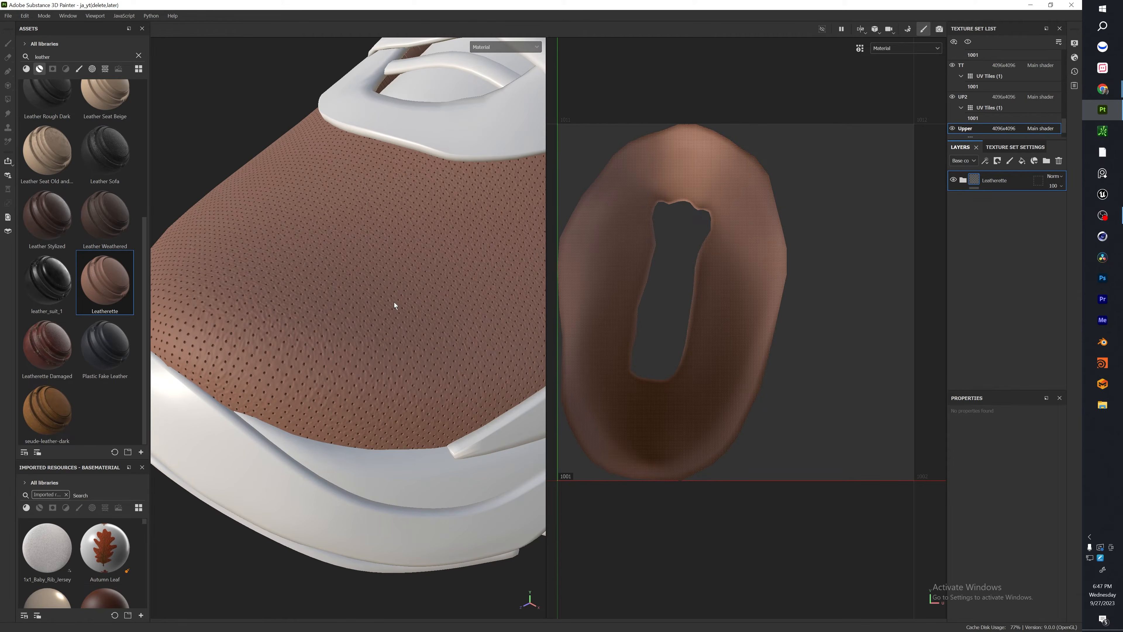
mouse_move(394, 302)
right_mouse_down("alt")
mouse_move(375, 322)
mouse_move(389, 323)
right_mouse_up("alt")
middle_click_drag(389, 323, 353, 367, "alt")
right_click_drag(376, 337, 482, 261, "alt")
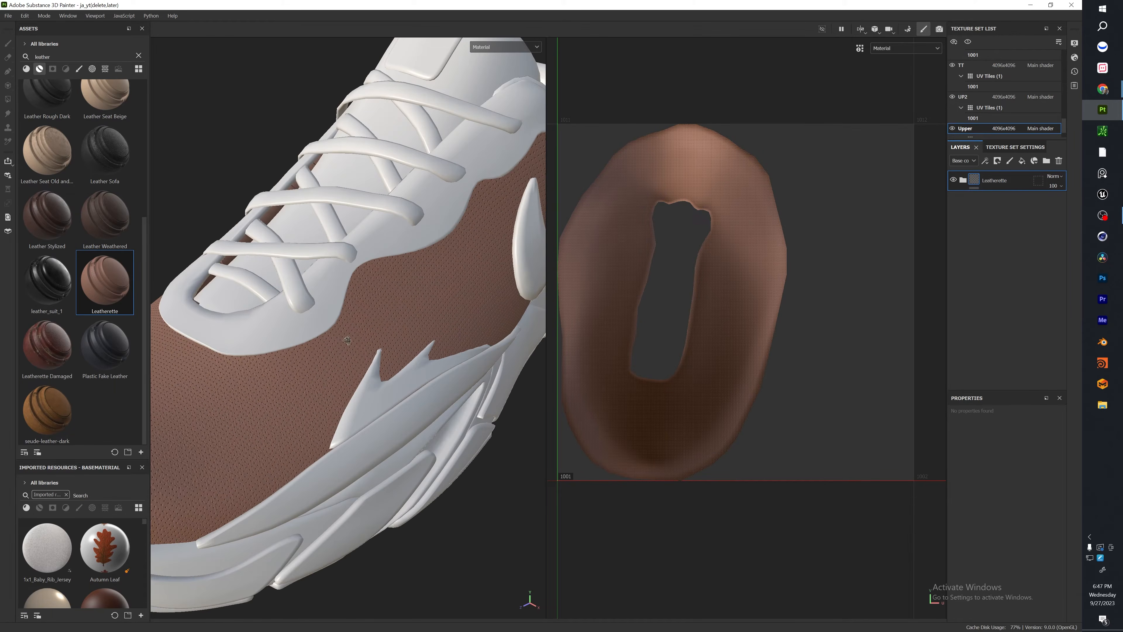
left_click_drag(309, 345, 365, 332, "alt")
middle_click_drag(365, 331, 422, 330, "alt")
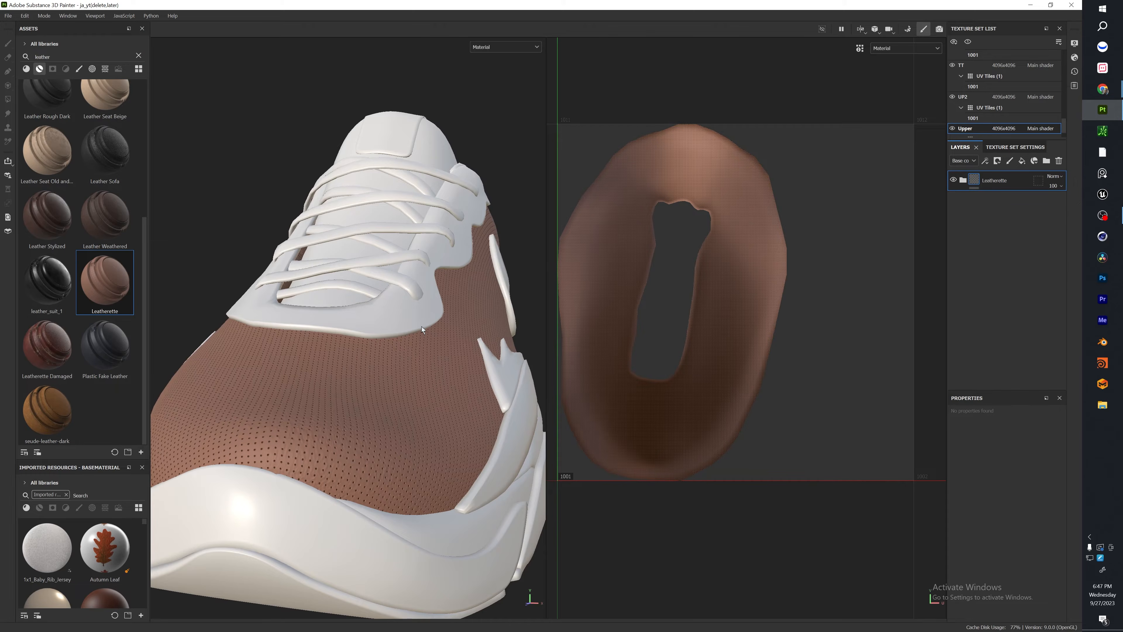
Expand the Leatherette group and change the base color of its Base layer to bright orange-red.
left_click(964, 180)
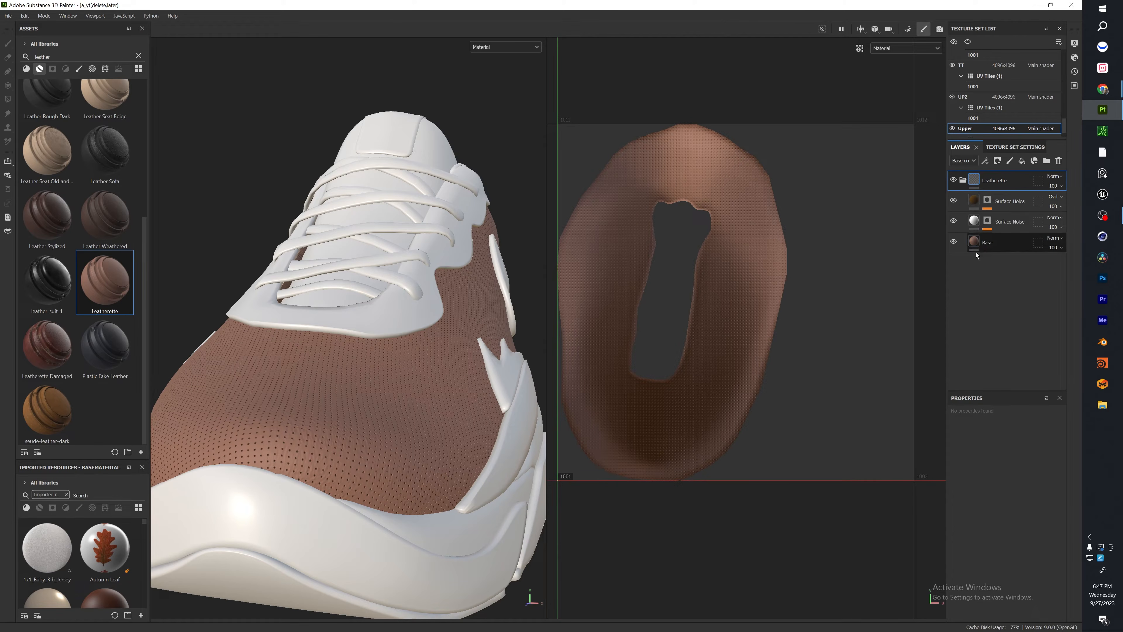
left_click(990, 242)
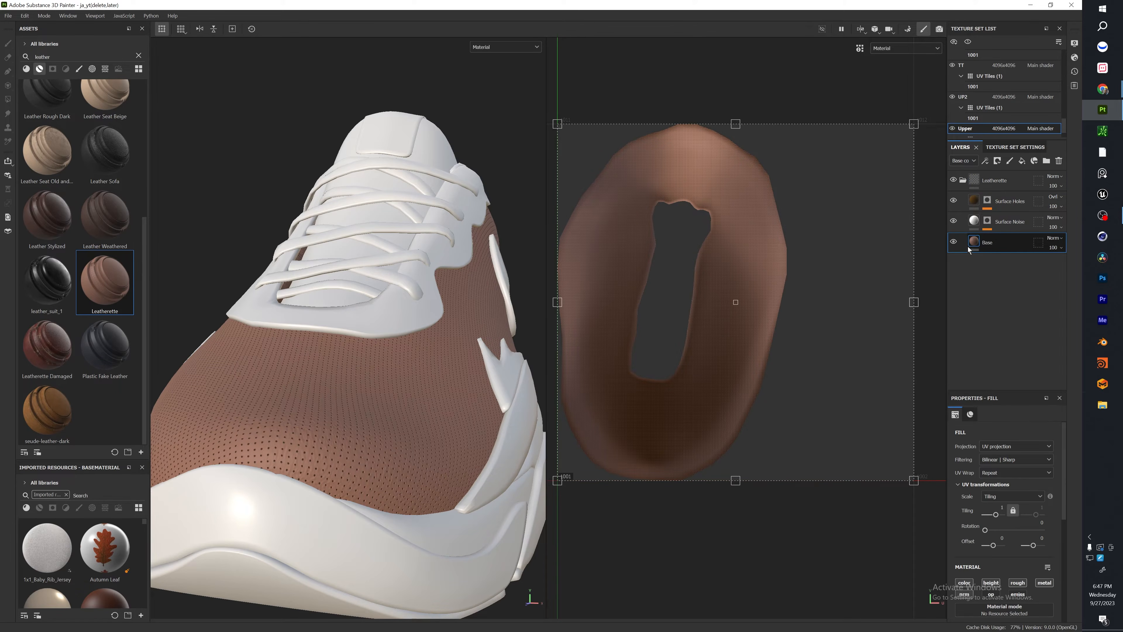
left_click(1022, 525)
left_click(990, 492)
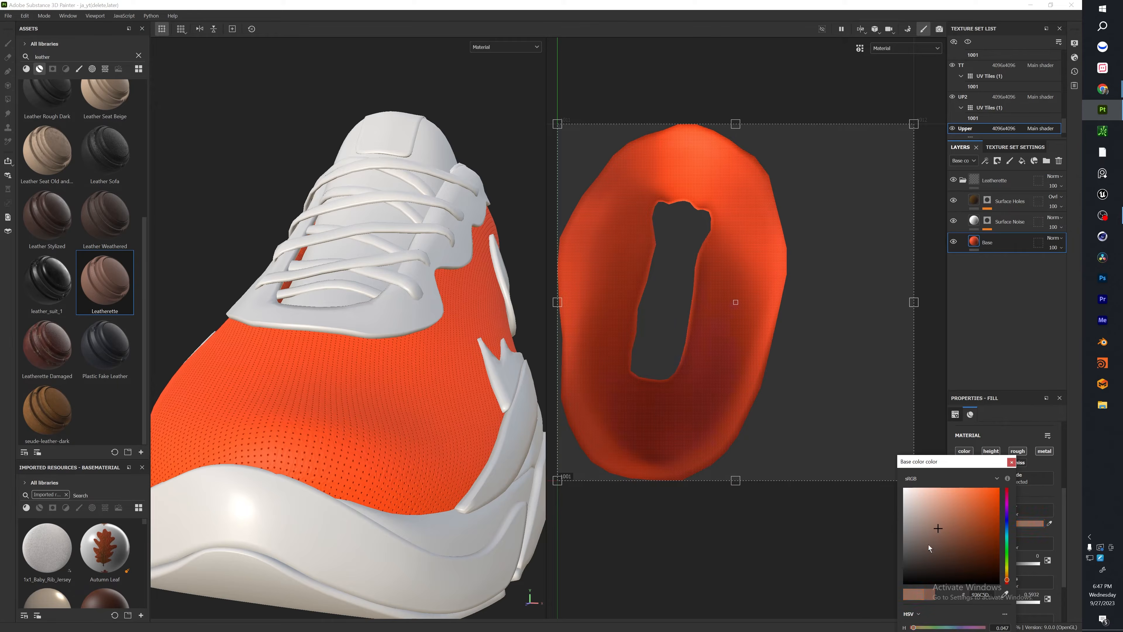
left_click(1012, 462)
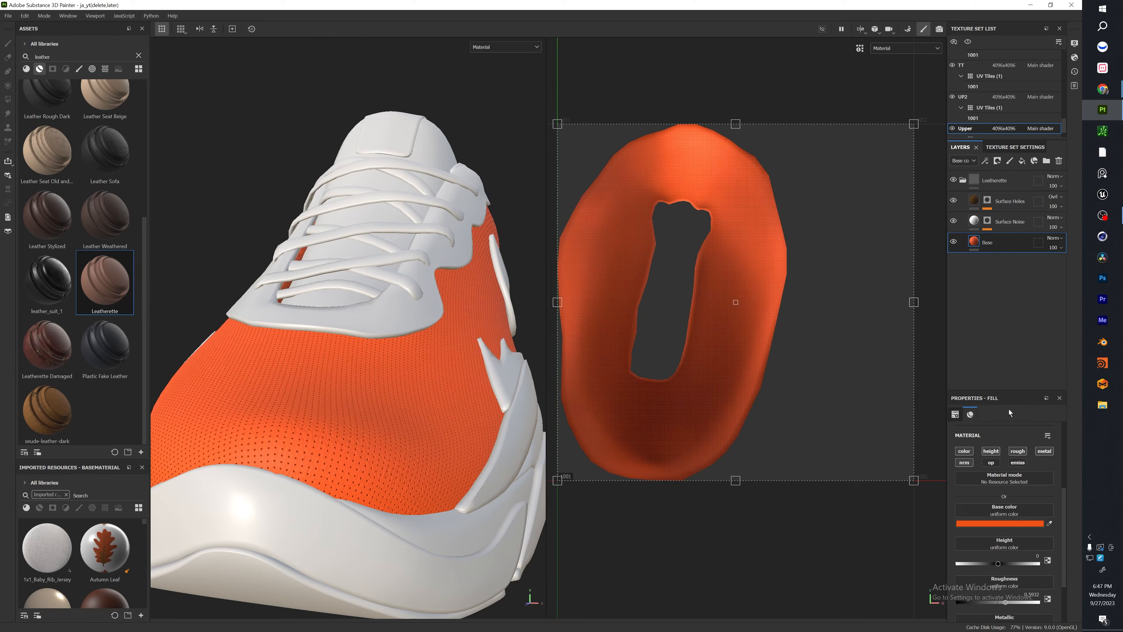
Inspect the Surface Noise layer's height setting, then collapse and hide the Leatherette group.
left_click(1010, 227)
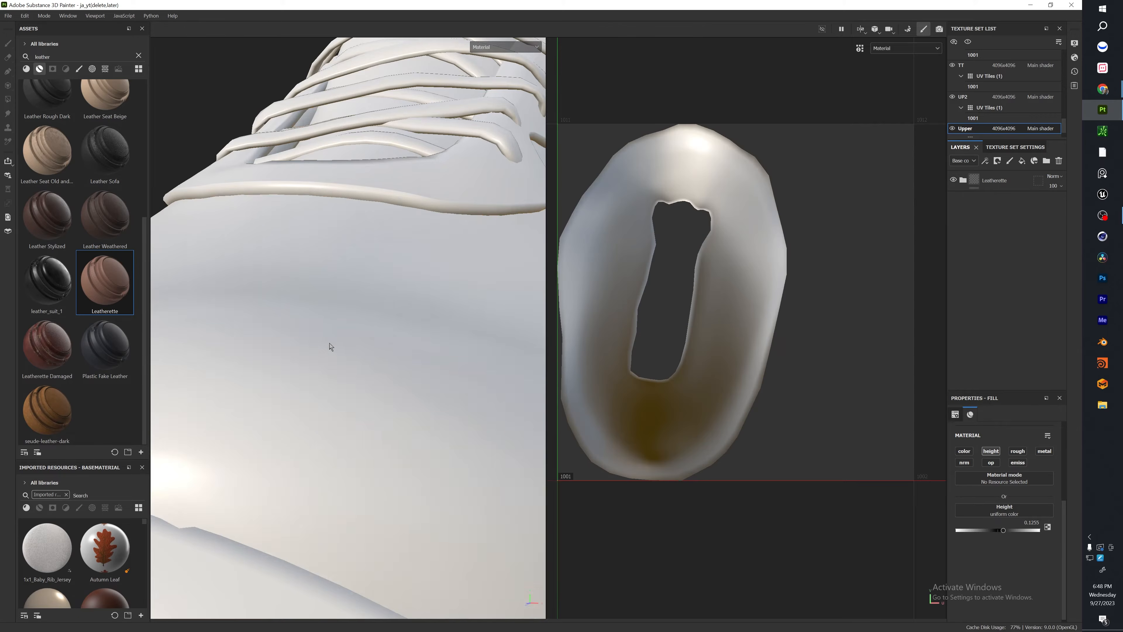
scroll(334, 348, "down", 8)
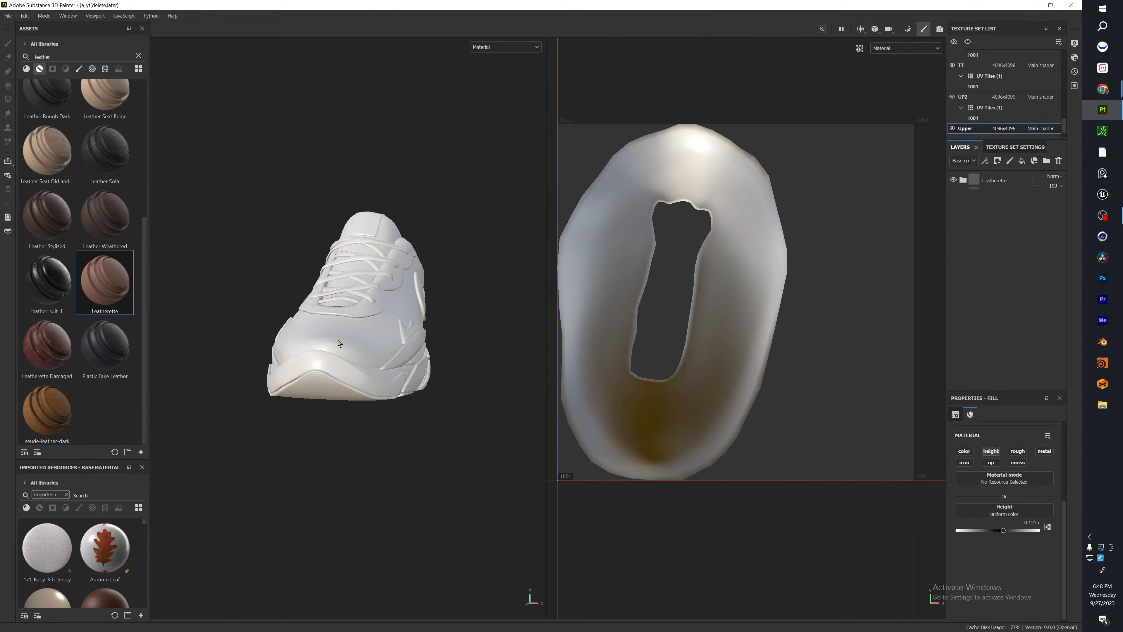
left_click_drag(385, 348, 425, 350, "alt")
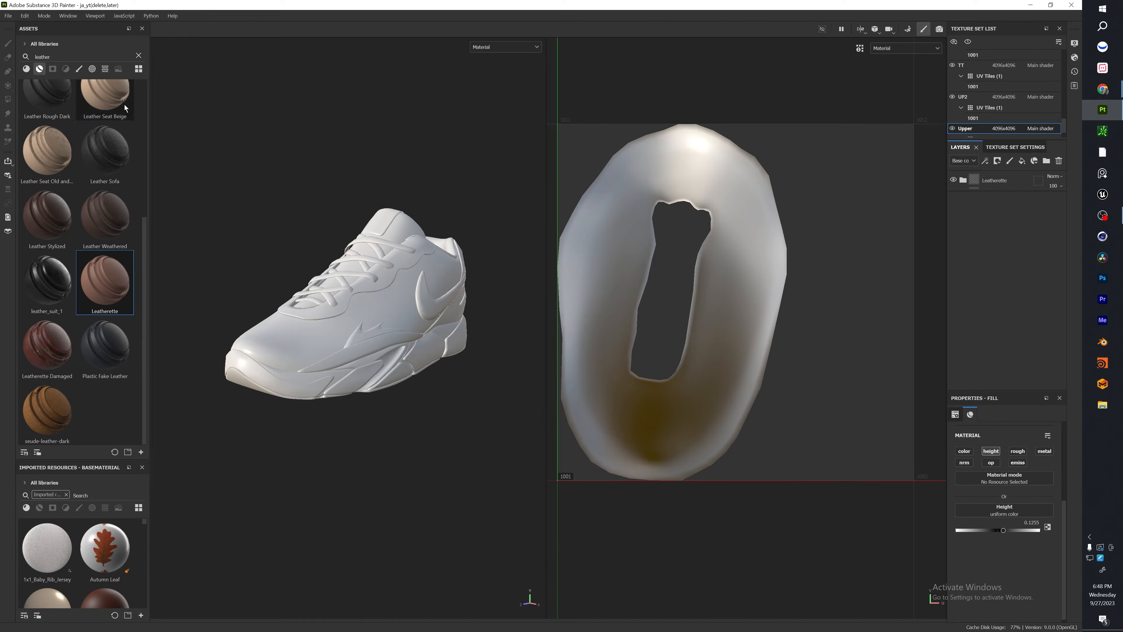
Browse the leather smart materials in the asset library, previewing Leather Sofa.
mouse_move(94, 182)
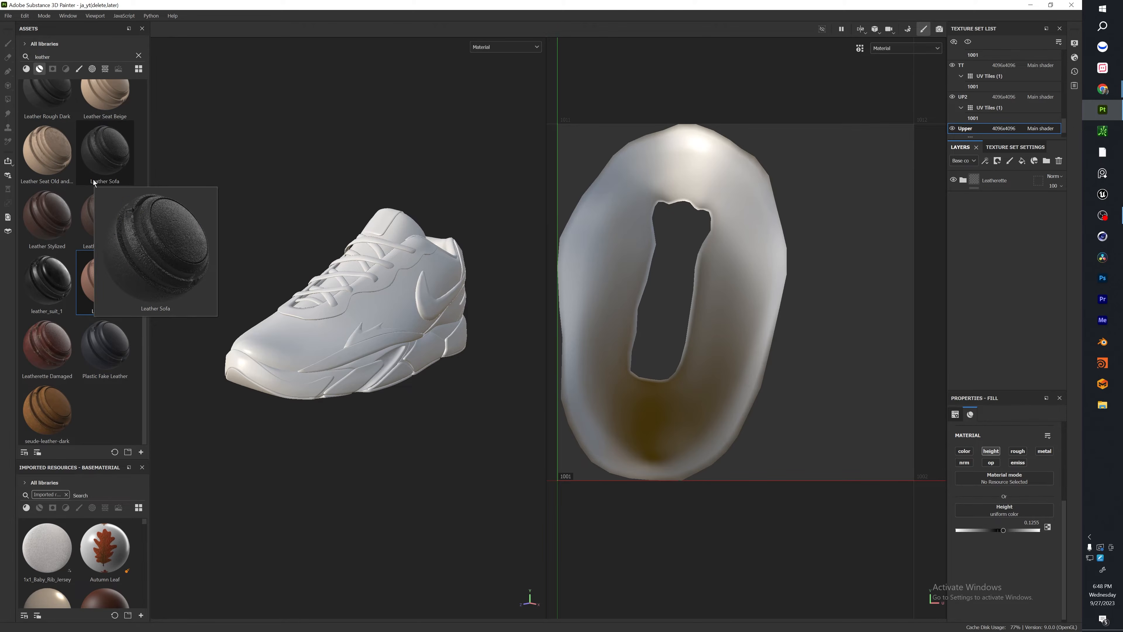
scroll(139, 177, "up", 4)
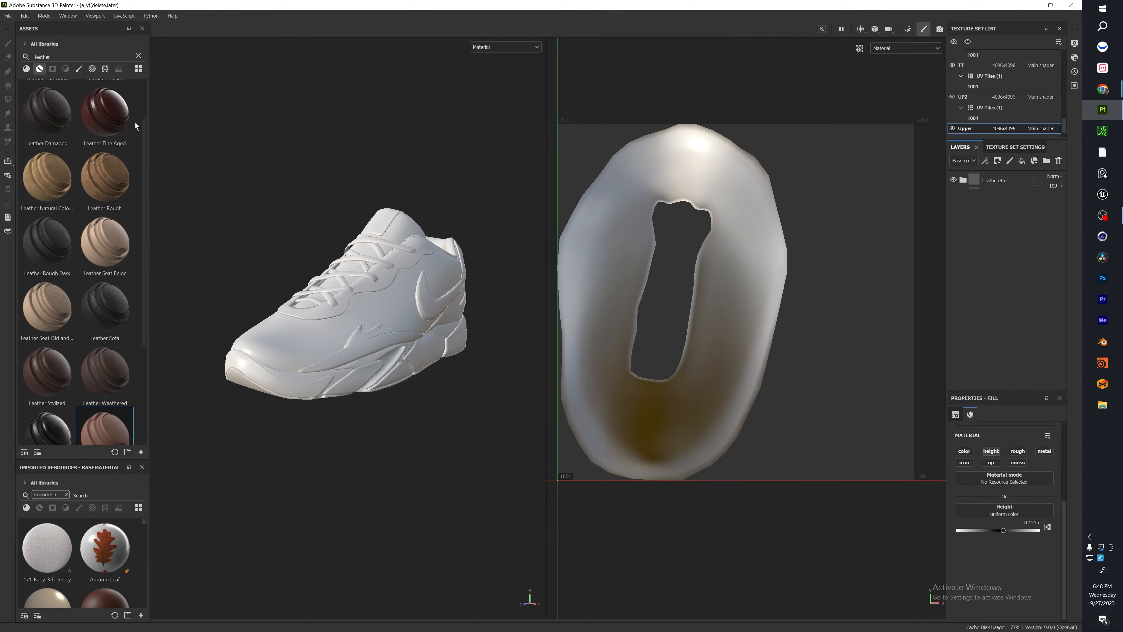
left_click(31, 68)
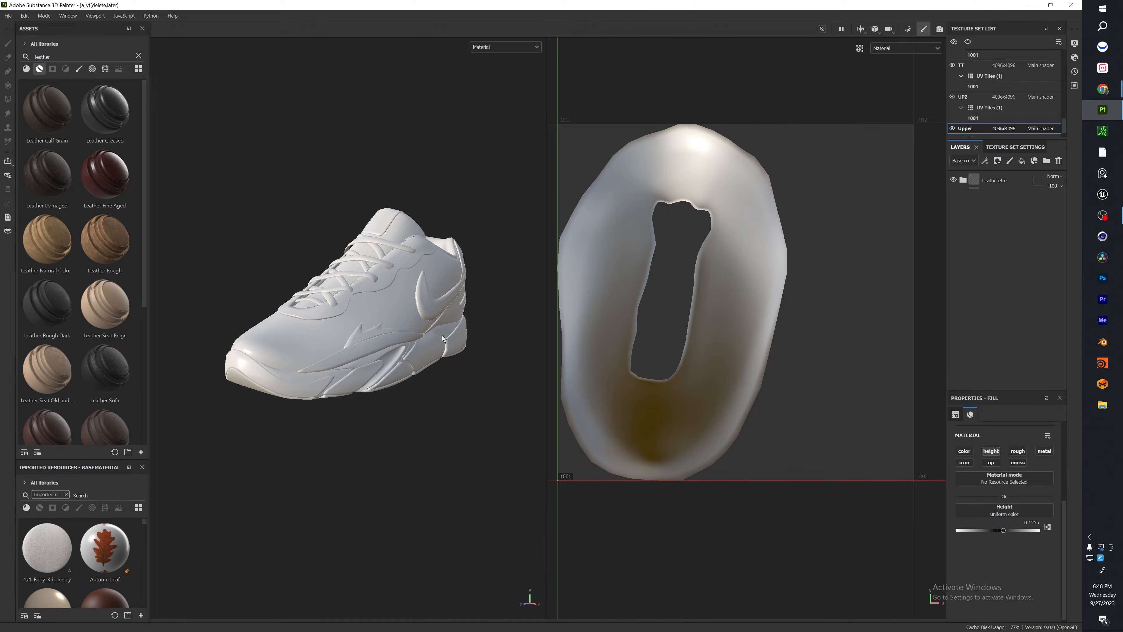
Show the underside of the shoe and select the sole texture set by picking the outsole.
left_click_drag(442, 339, 300, 461, "alt")
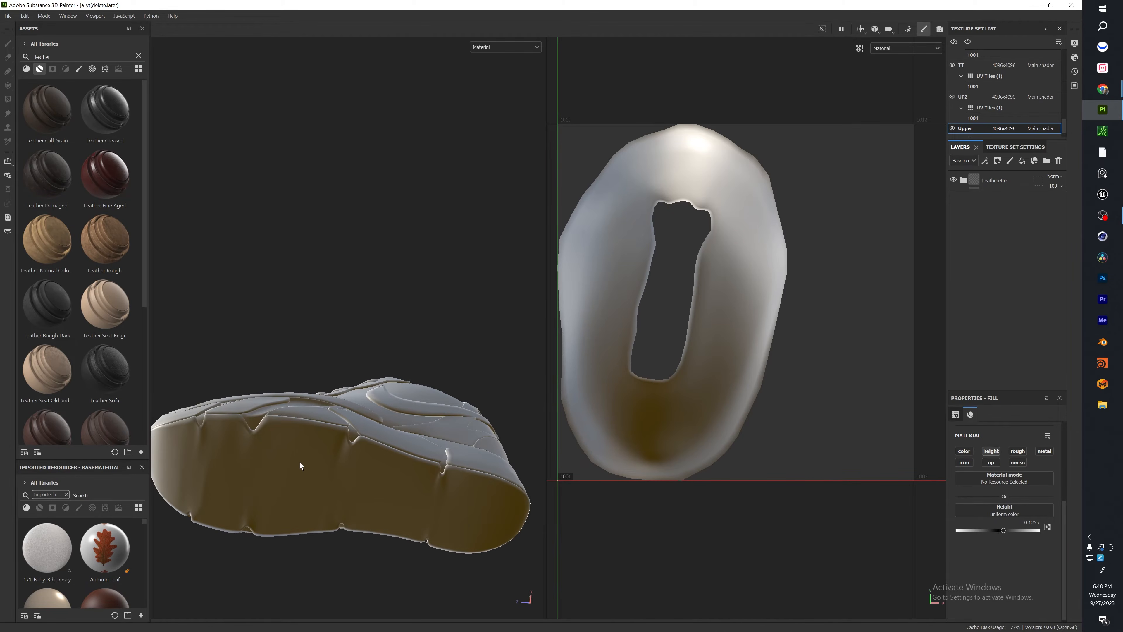
right_click(251, 478, "ctrl+alt")
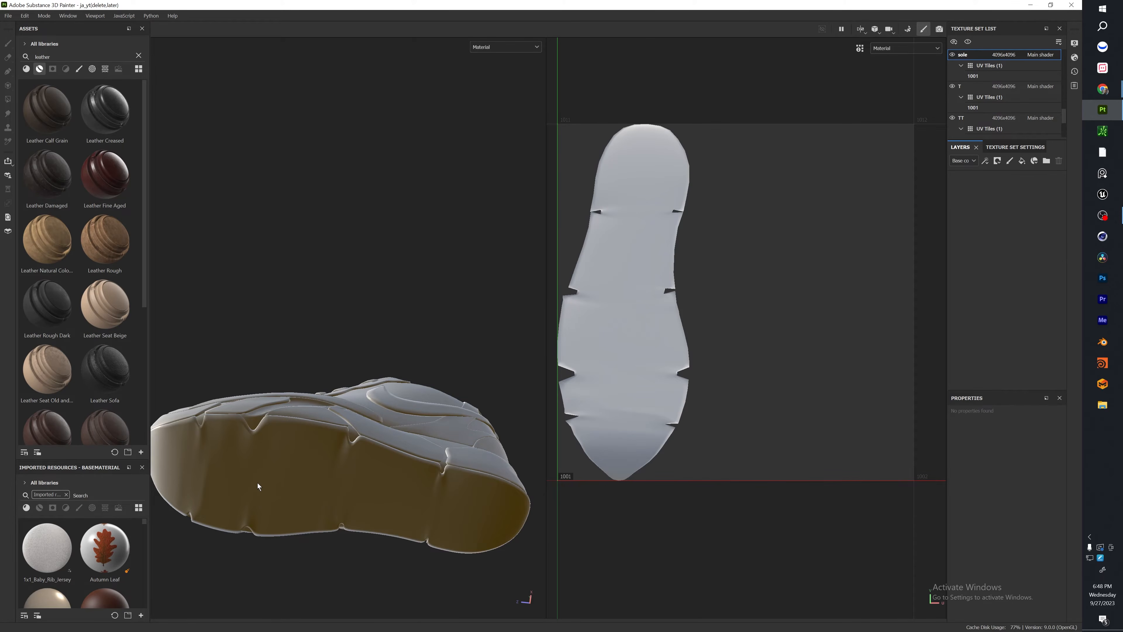
left_click_drag(269, 411, 266, 367, "alt")
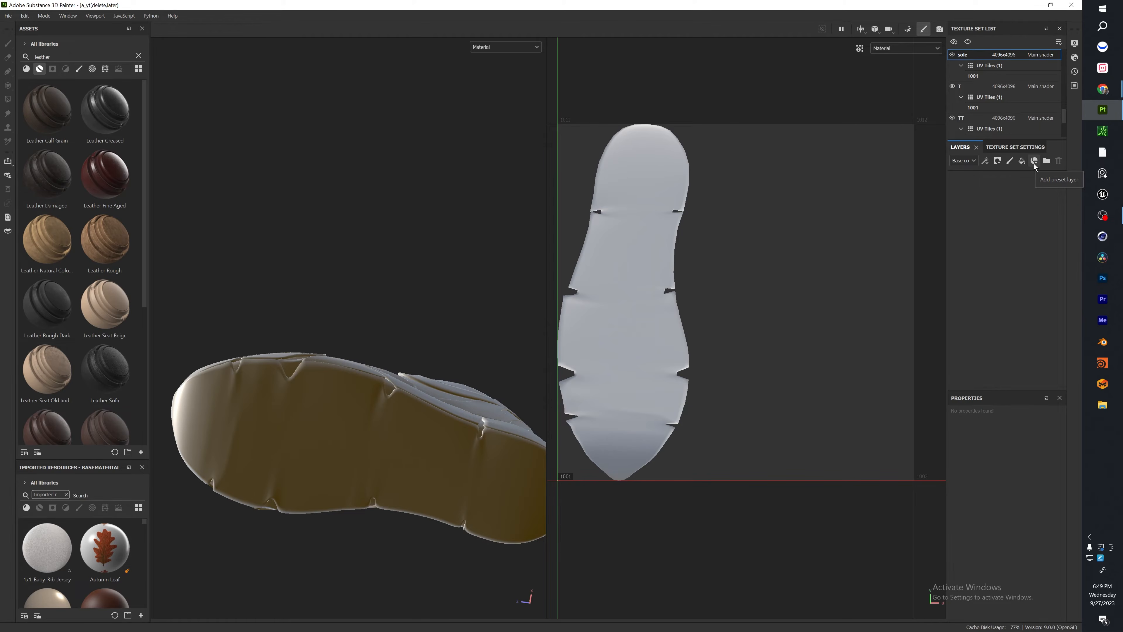
Add a fill layer to the sole texture set and disable its metallic, opacity and emissive channels.
left_click(1023, 161)
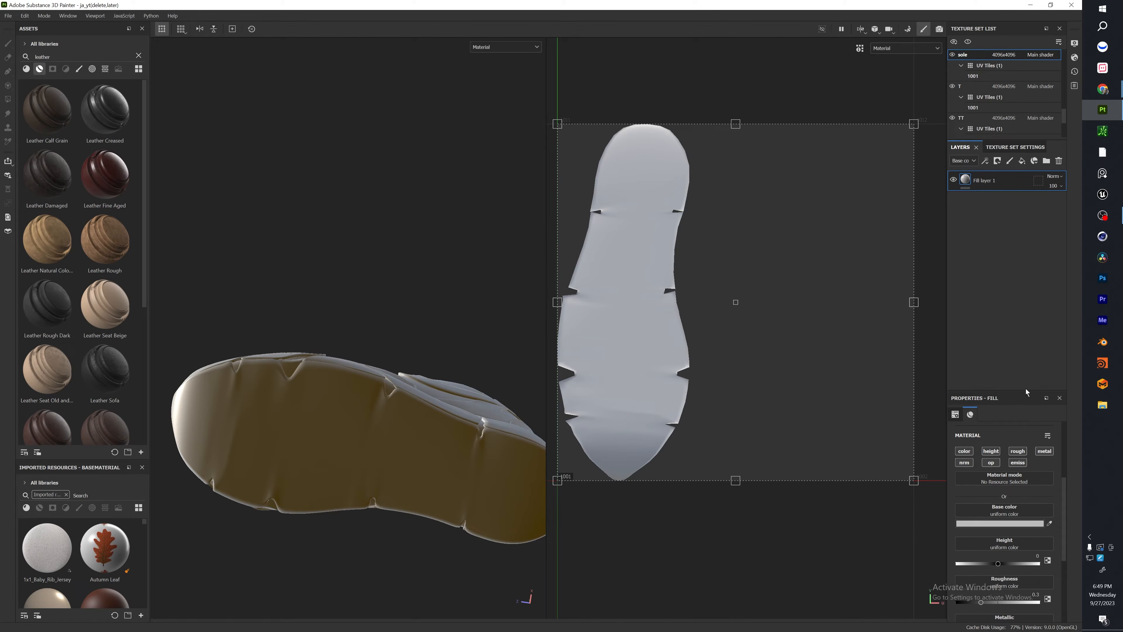
left_click_drag(1026, 392, 1044, 271)
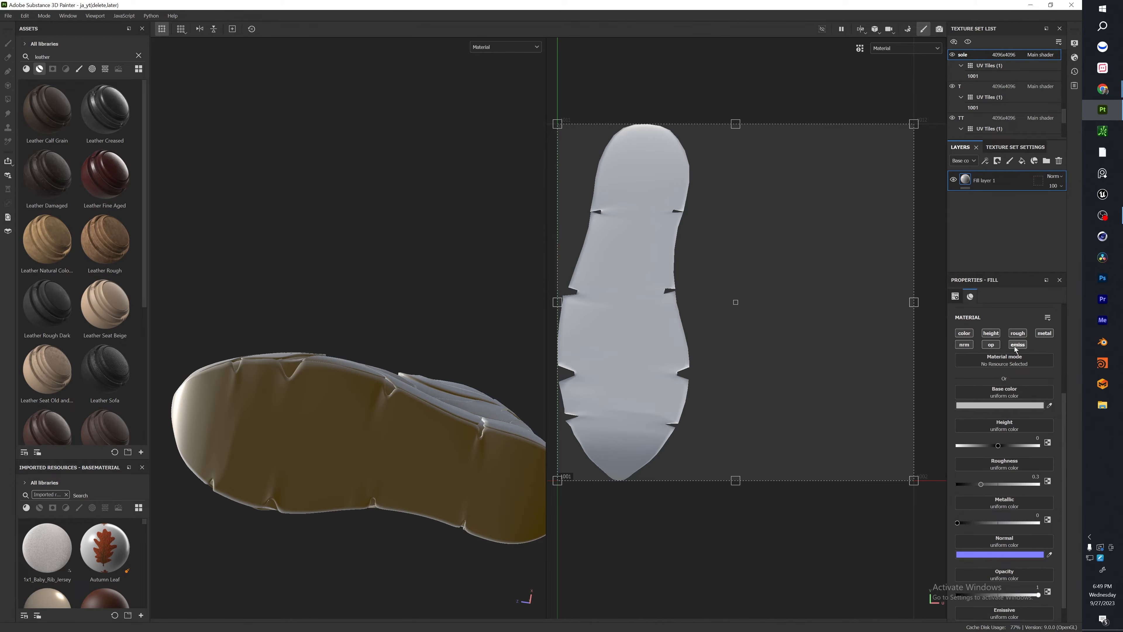
left_click(1040, 335)
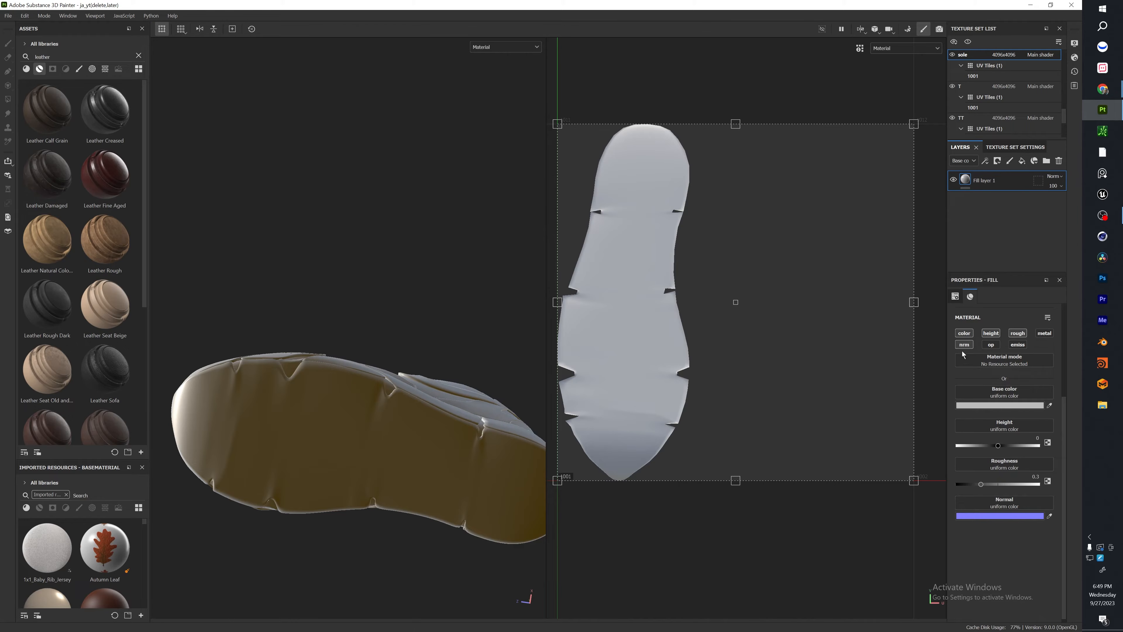
Set the base color of the sole's fill layer to a light pinkish purple.
left_click(1000, 404)
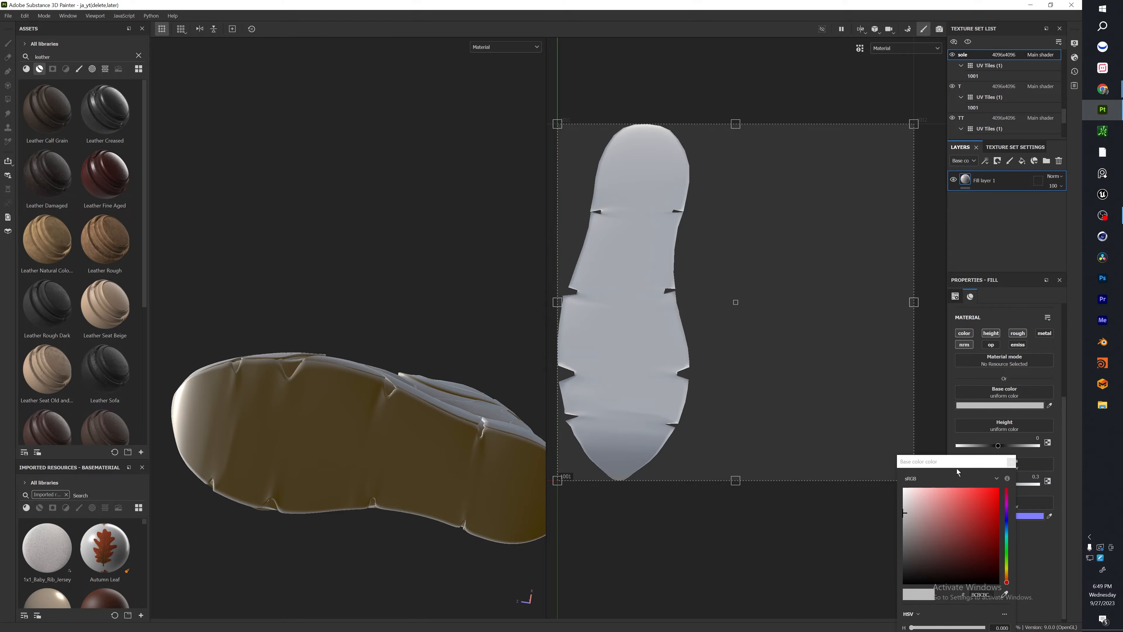
left_click_drag(967, 506, 983, 498)
left_click(1007, 502)
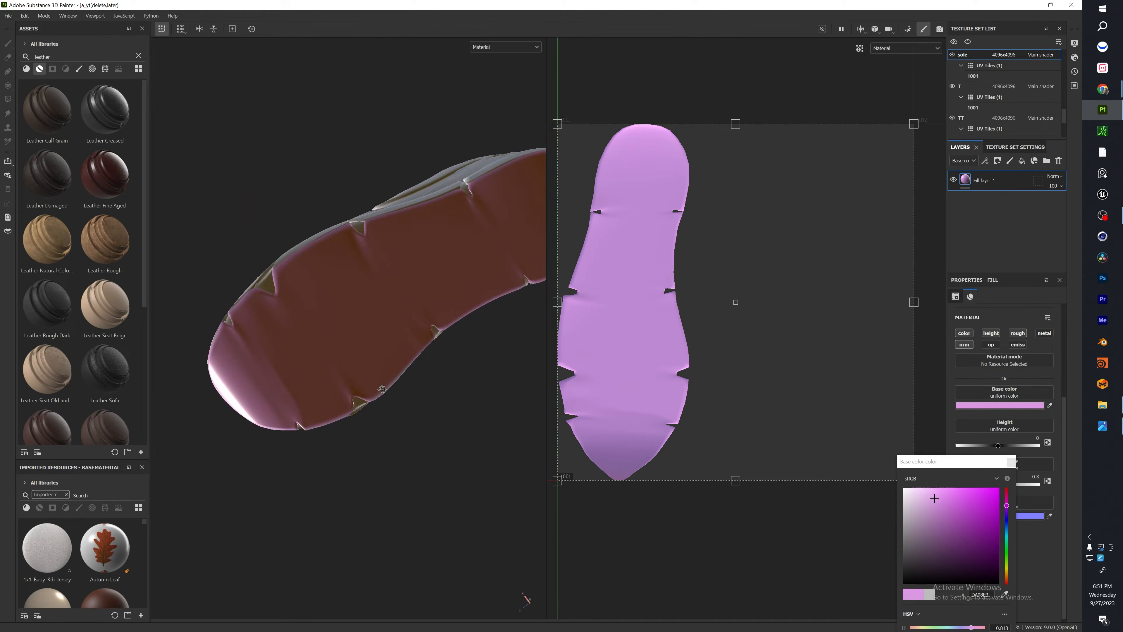
left_click_drag(400, 331, 822, 393, "alt")
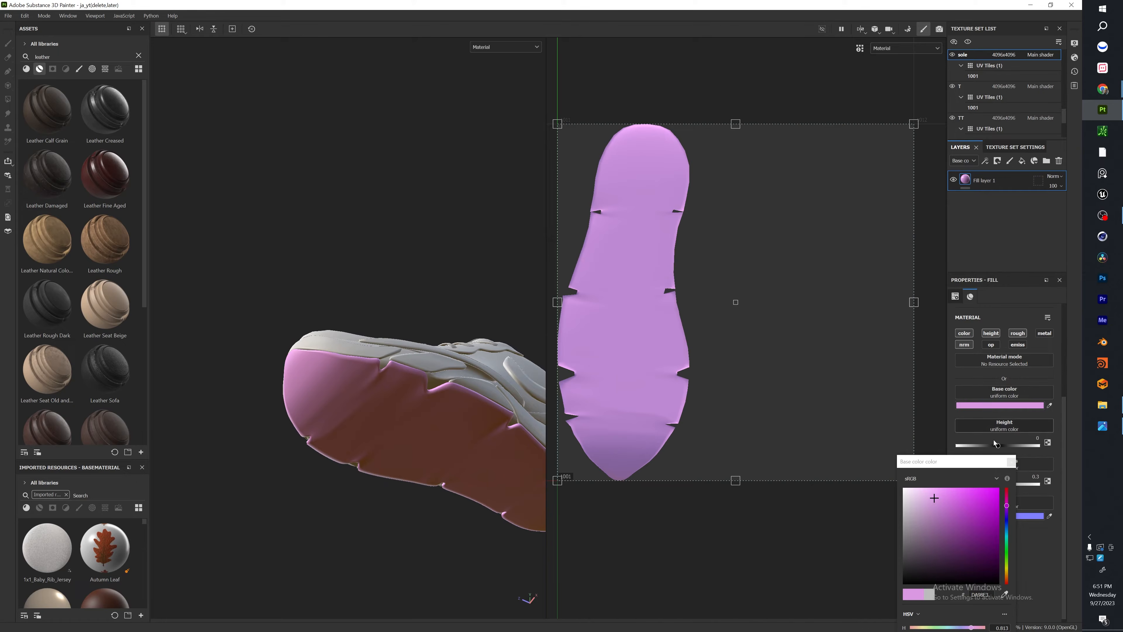
left_click(1011, 462)
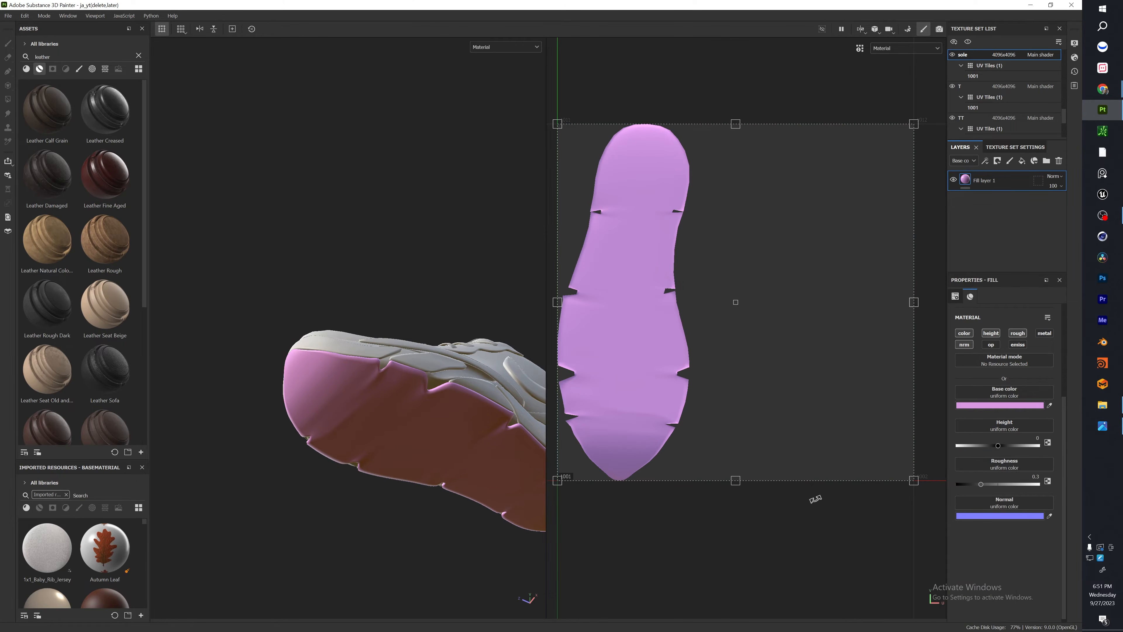
Try the sole fill layer's roughness at 1 and at 0, checking the shine on the outsole under rotated lighting.
left_click_drag(980, 484, 1040, 485)
left_click_drag(326, 384, 301, 390, "alt")
mouse_move(415, 411)
right_mouse_down("shift")
mouse_move(456, 442)
mouse_move(389, 439)
right_mouse_up("shift")
left_click_drag(1039, 485, 1065, 487)
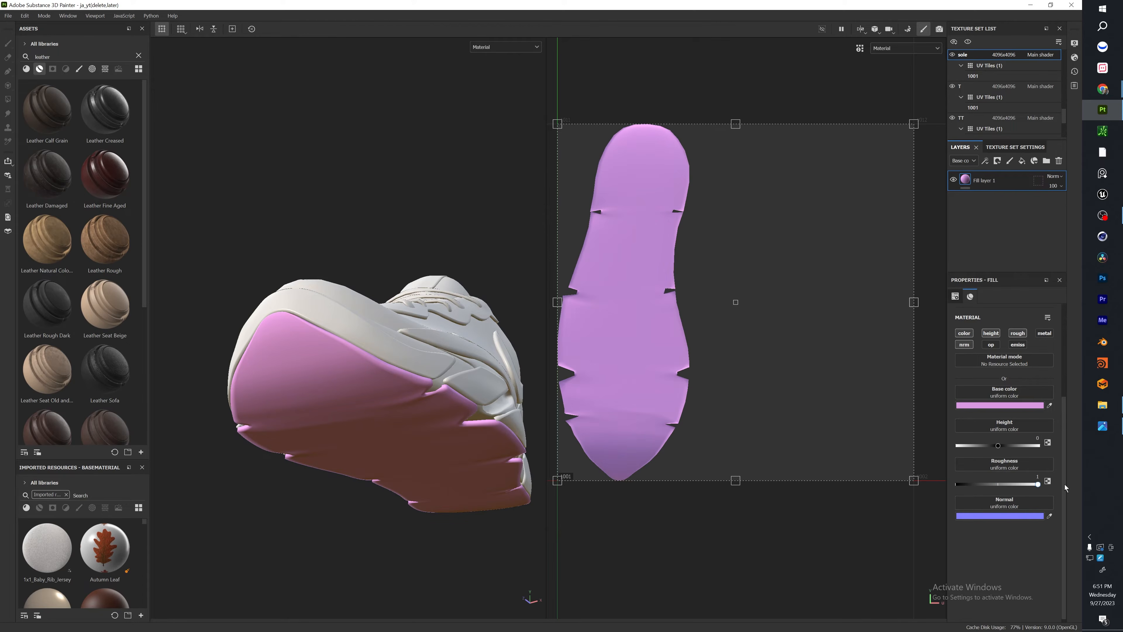
mouse_move(334, 381)
right_mouse_down("shift")
mouse_move(389, 374)
mouse_move(352, 371)
mouse_move(327, 407)
right_mouse_up("shift")
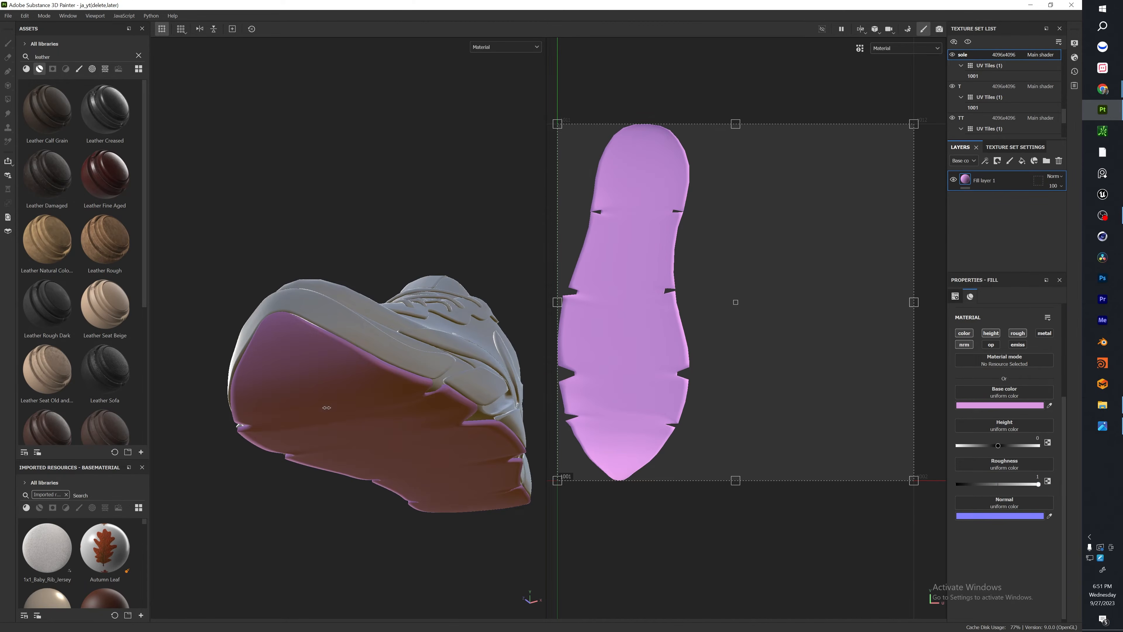
left_click_drag(995, 489, 924, 496)
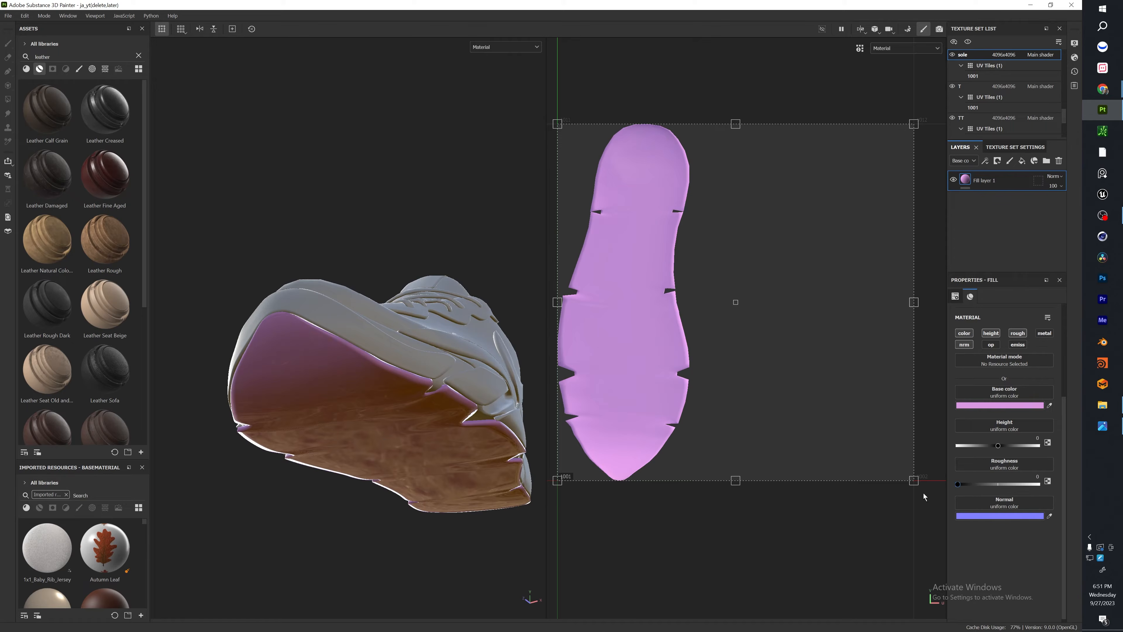
key("shift")
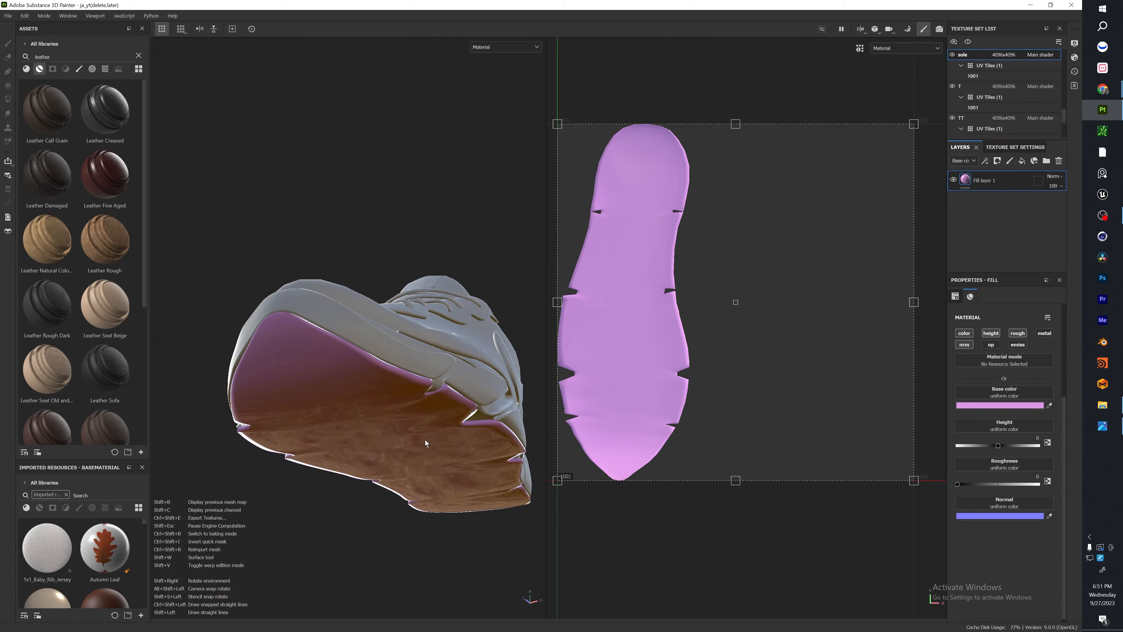
Set the sole fill layer's roughness to 0.3802 and check it on the underside of the shoe.
left_click(984, 484)
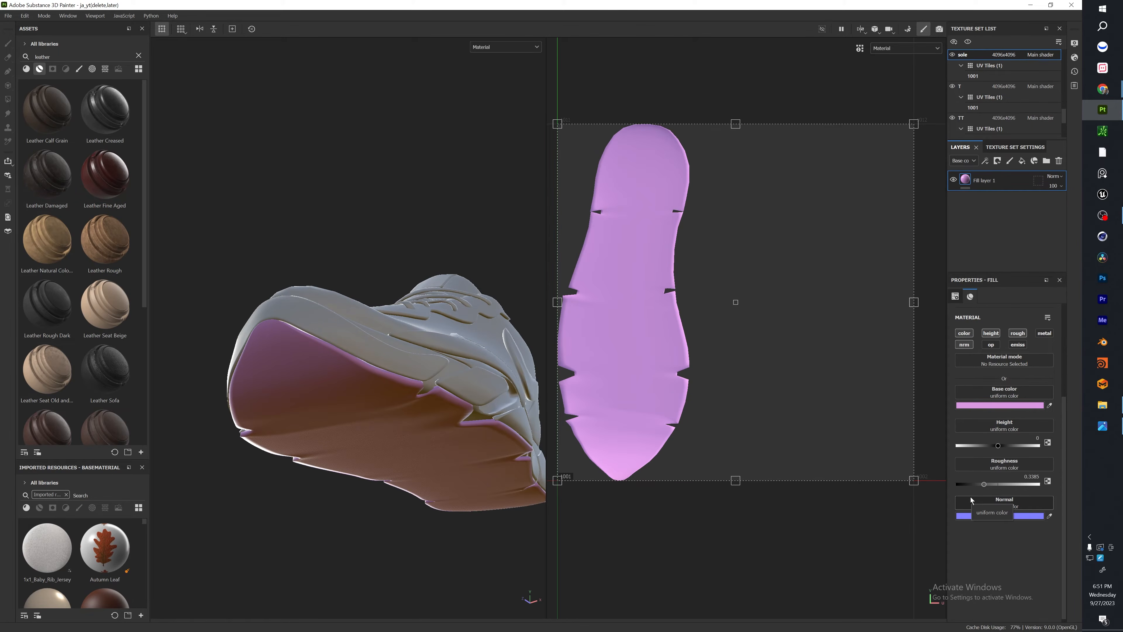
left_click(988, 485)
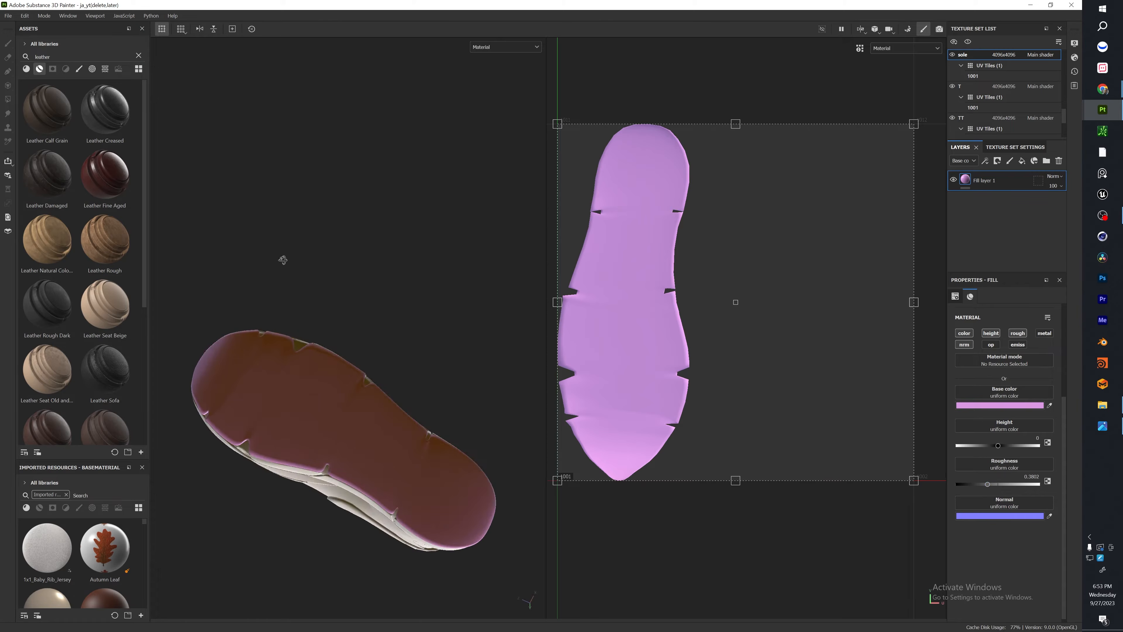
left_click_drag(283, 260, 332, 371, "alt")
middle_click_drag(266, 457, 326, 436, "alt")
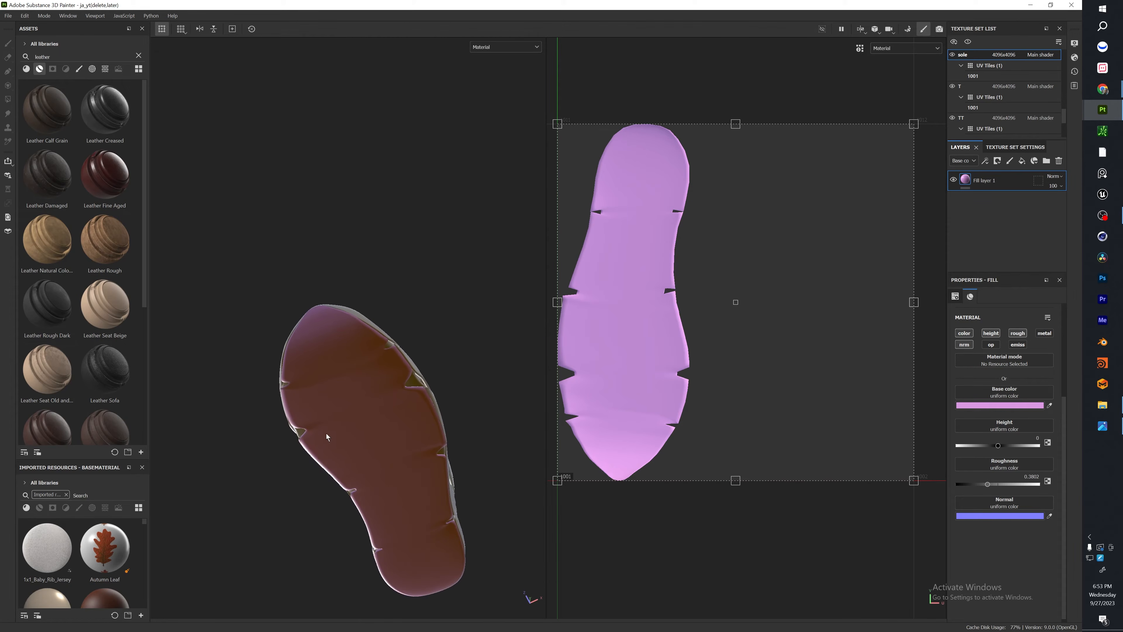
Search the height resources for fabric and apply the Fabric Diagonal texture to the sole fill layer's height channel.
scroll(363, 418, "up", 2)
scroll(364, 420, "up", 1)
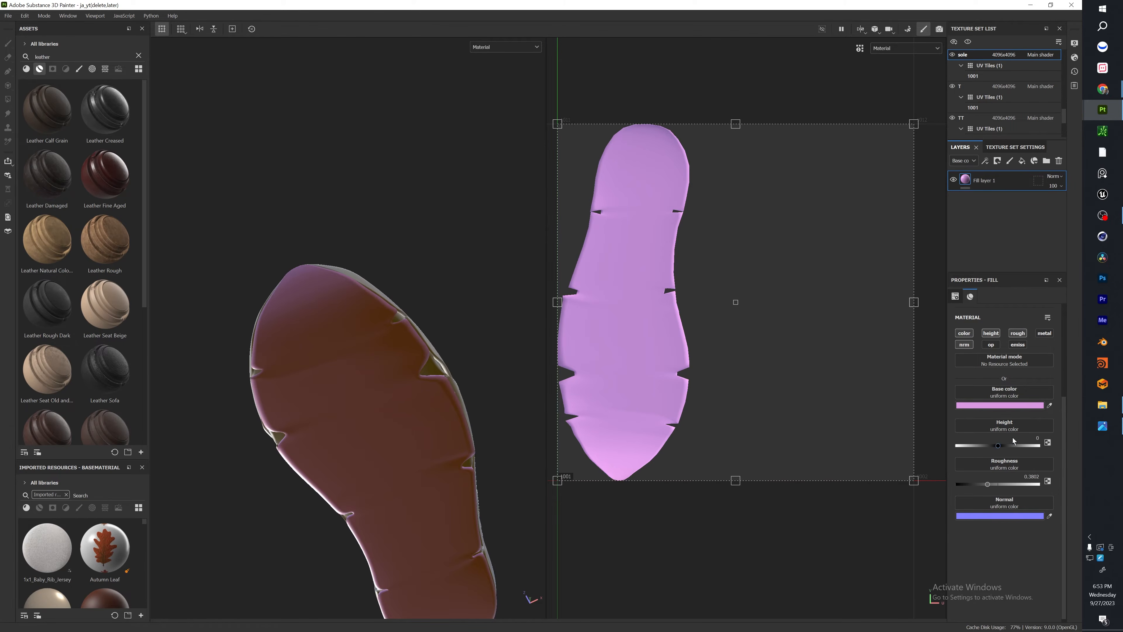
left_click(1031, 427)
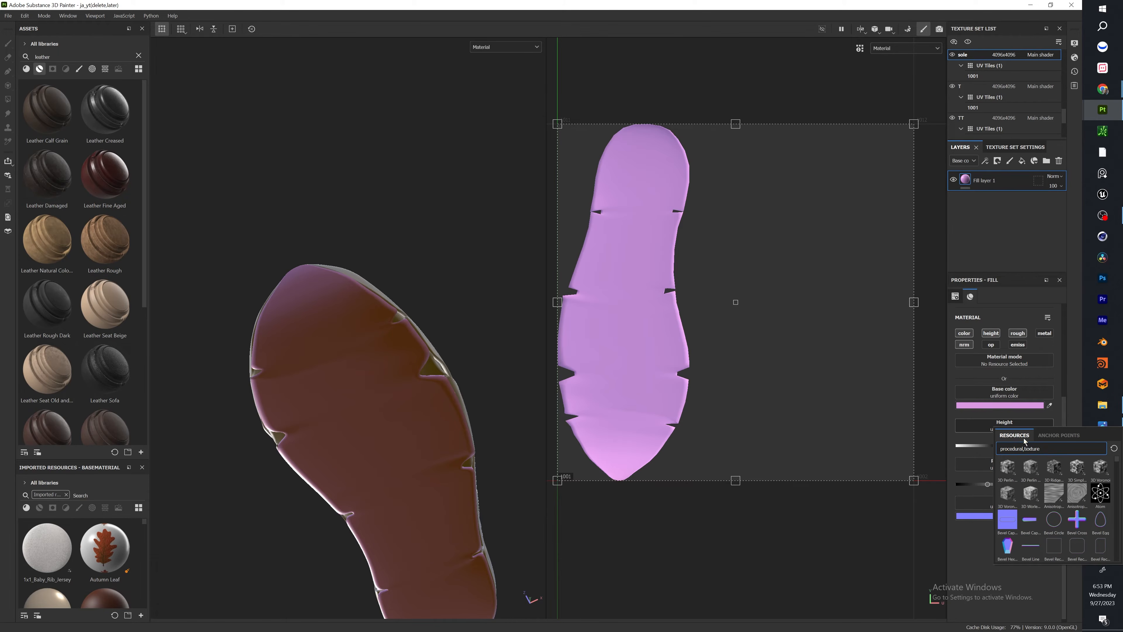
type("fabric")
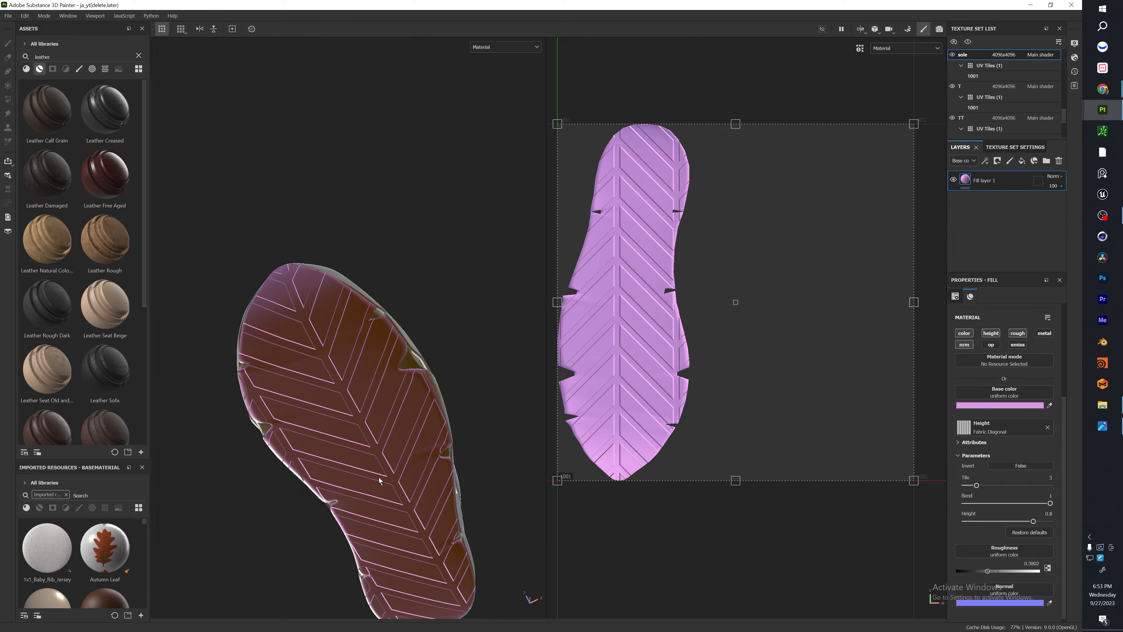
left_click_drag(379, 481, 355, 391, "alt")
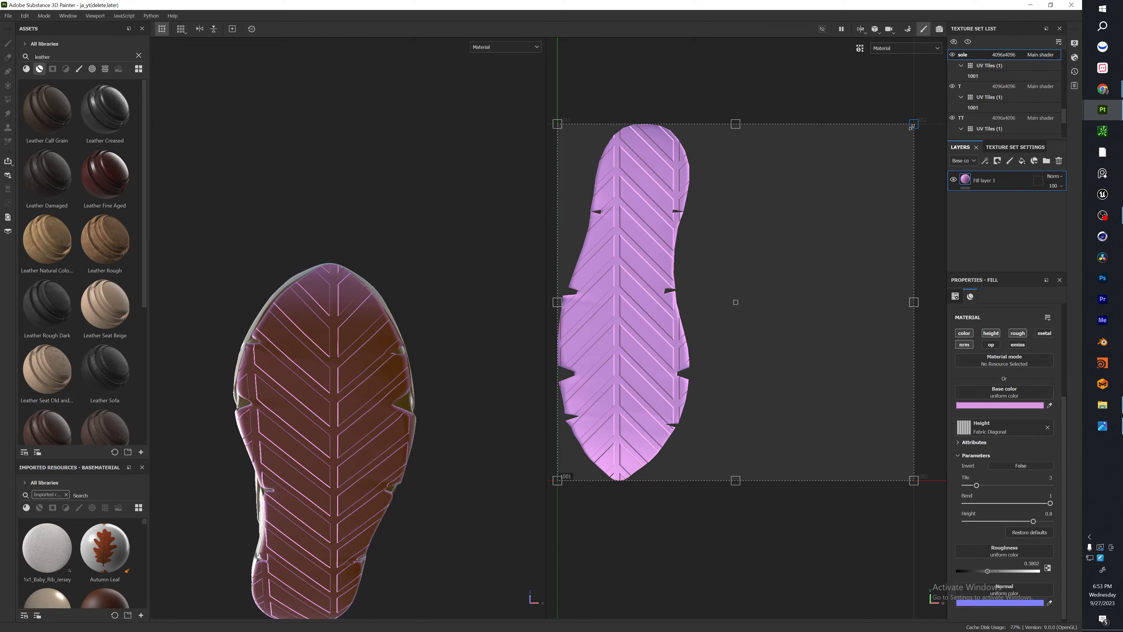
Scale the Fabric Diagonal projection down to about a fifth of the UV tile and rotate it slightly for a finer outsole tread.
left_click_drag(913, 126, 674, 433)
left_click_drag(707, 394, 714, 400)
scroll(441, 436, "up", 5)
right_click_drag(418, 441, 364, 229, "alt")
middle_click_drag(363, 221, 383, 293, "alt")
left_click_drag(383, 293, 375, 259, "alt")
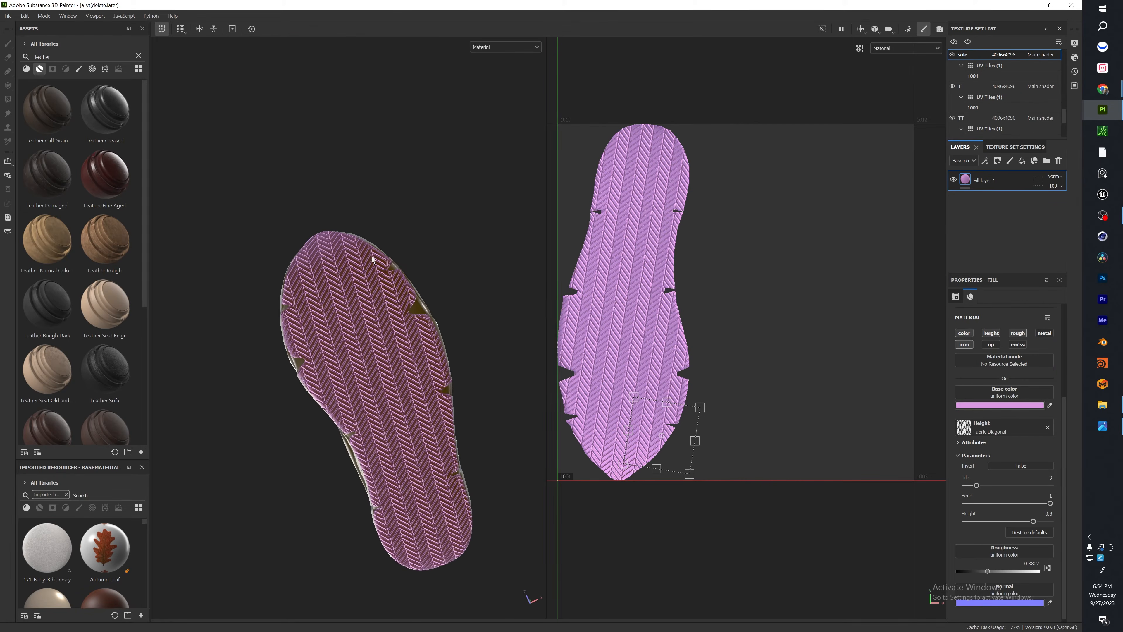
right_click_drag(375, 259, 389, 321, "alt")
mouse_move(389, 321)
left_mouse_down("alt")
mouse_move(484, 305)
mouse_move(389, 354)
mouse_move(418, 349)
left_mouse_up("alt")
Search the smart materials for plastic grain and apply Plastic Grainy Soft to the midsole panels just above the outsole.
left_click(1102, 88)
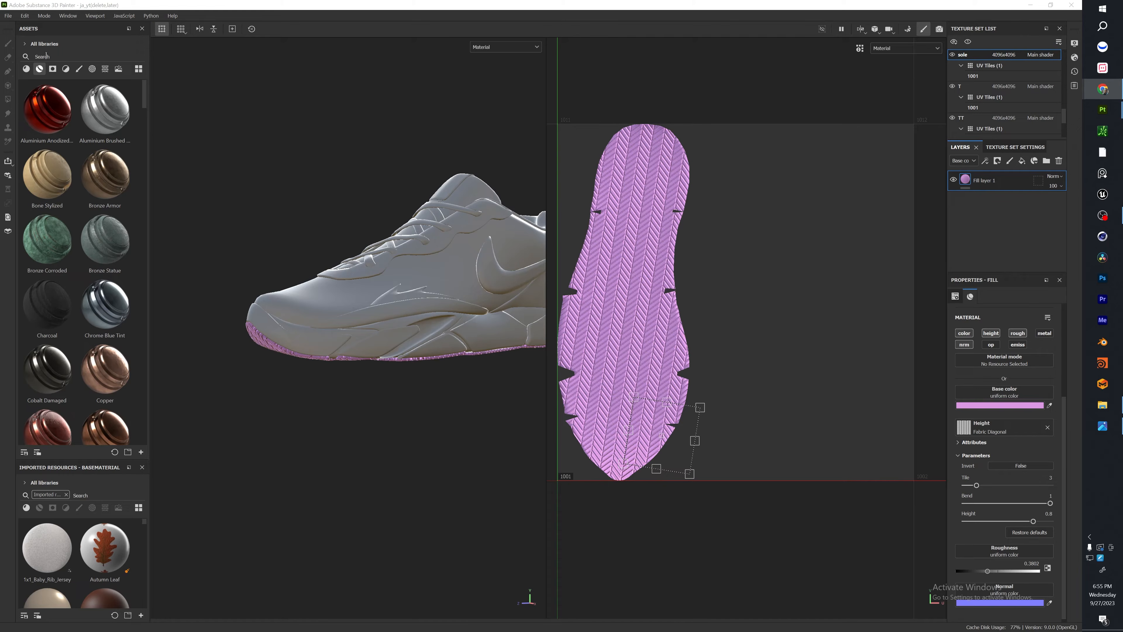
left_click(59, 57)
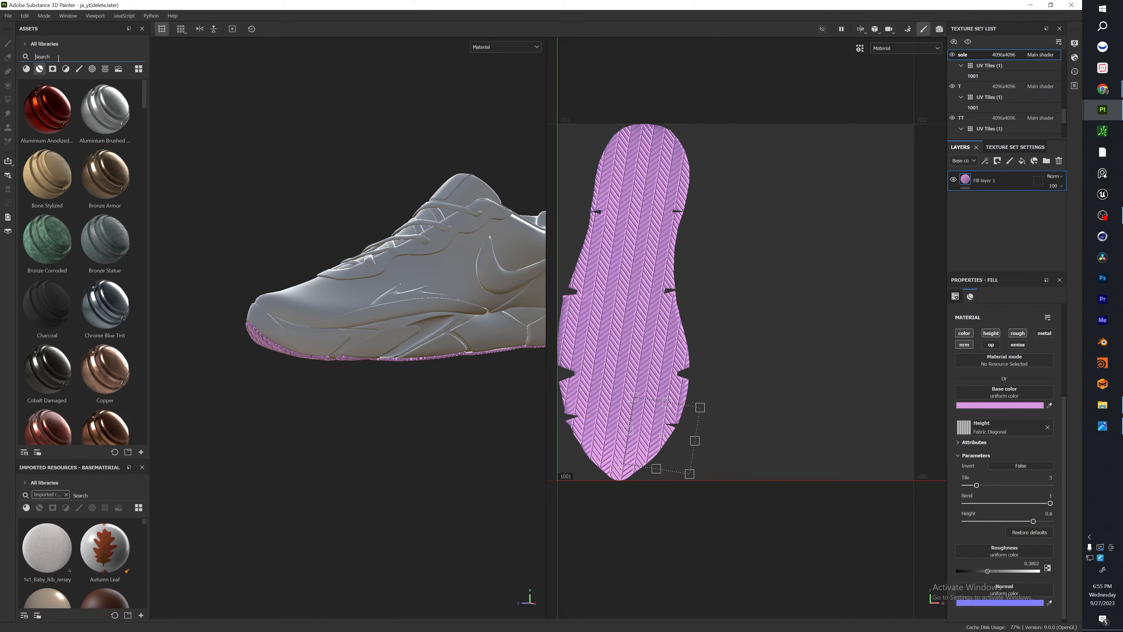
type("plasti")
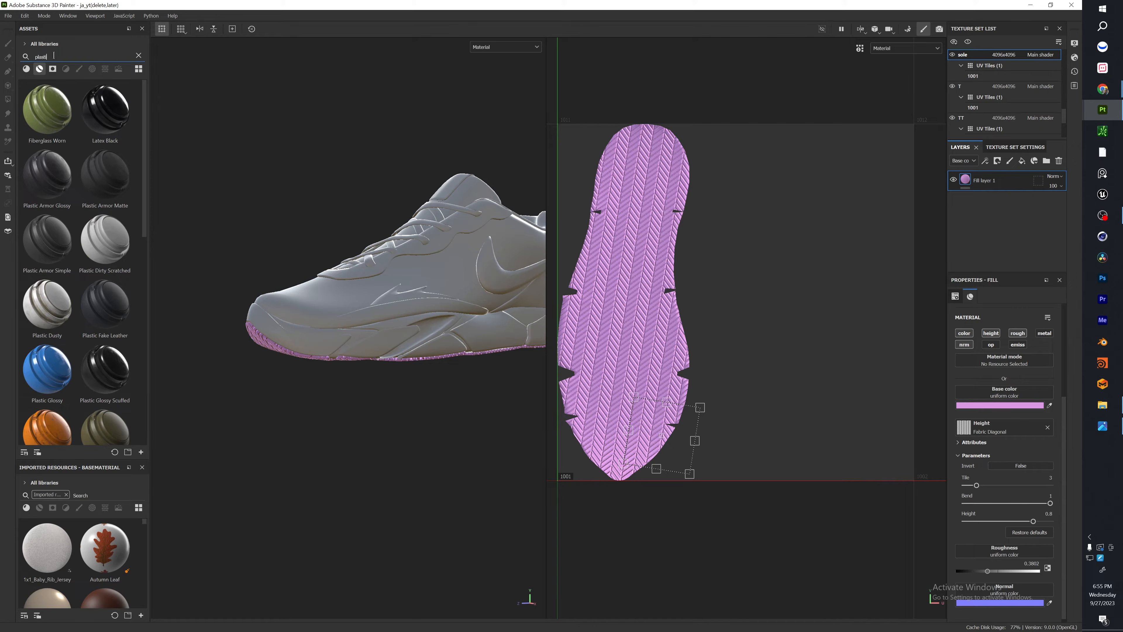
type("c grain")
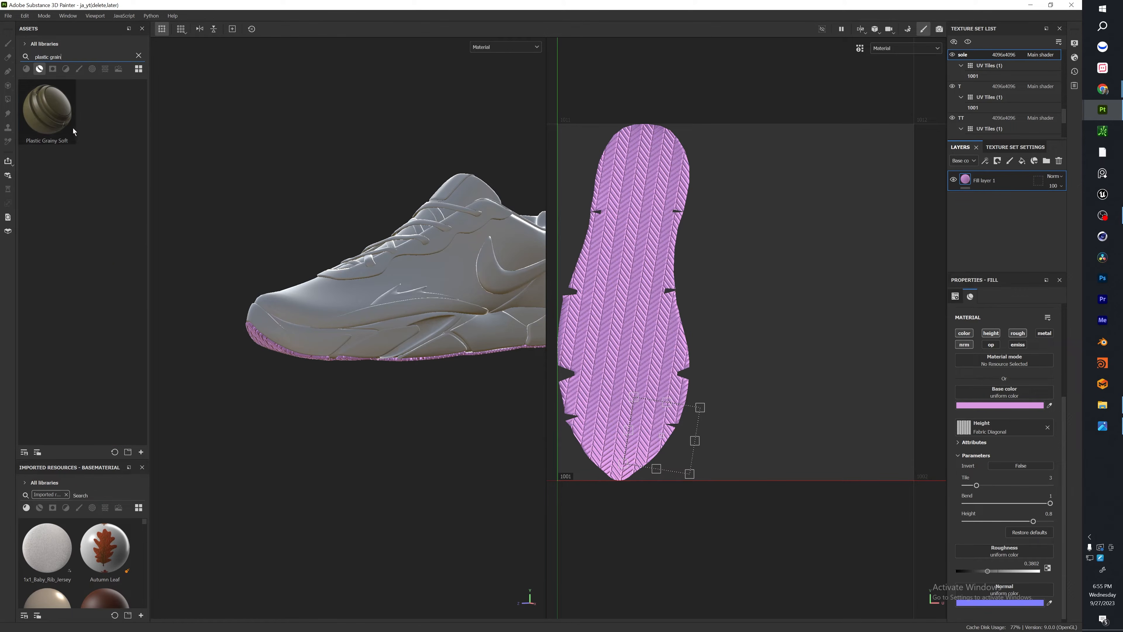
left_click_drag(73, 128, 325, 340)
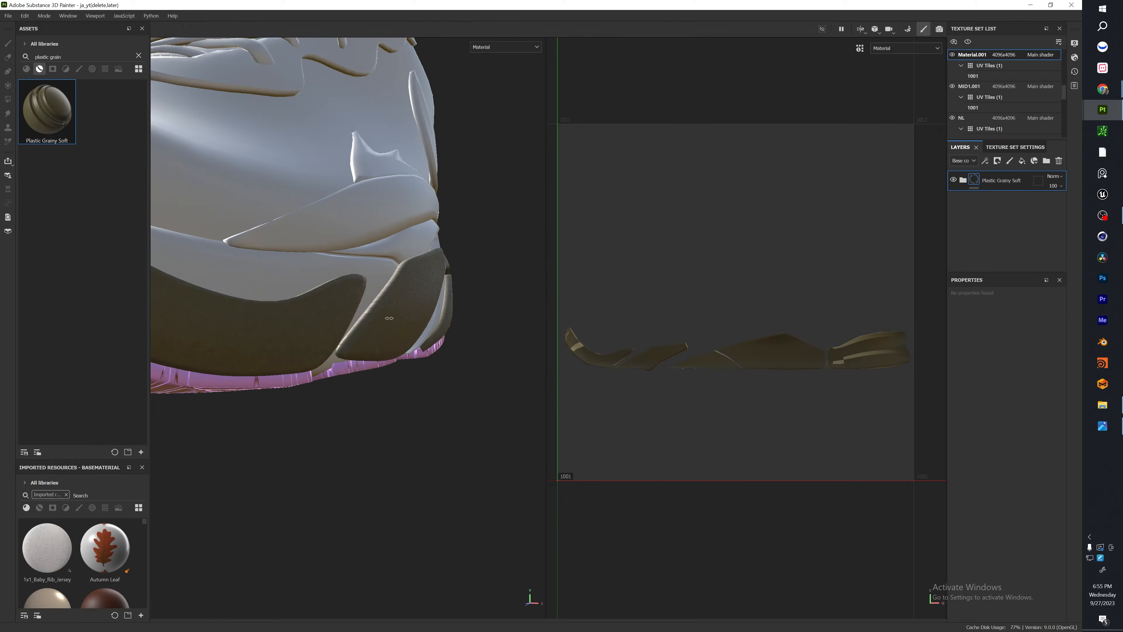
right_click_drag(389, 318, 444, 332, "shift")
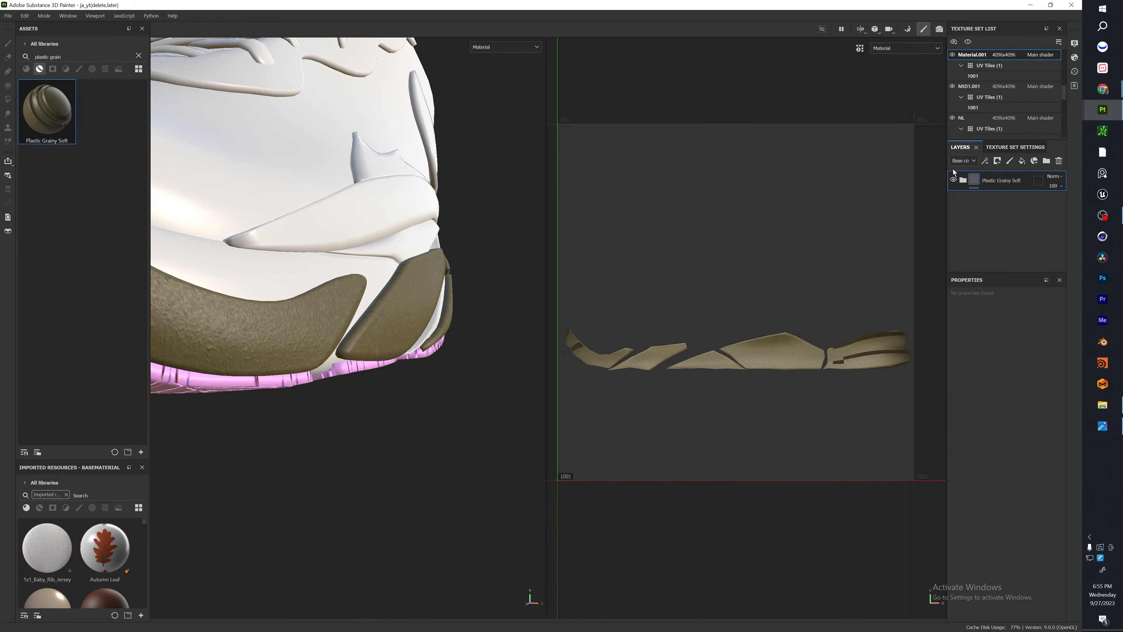
Expand the Plastic Grainy Soft group and set its Base layer's base color to black (000000).
left_click(963, 180)
left_click(995, 258)
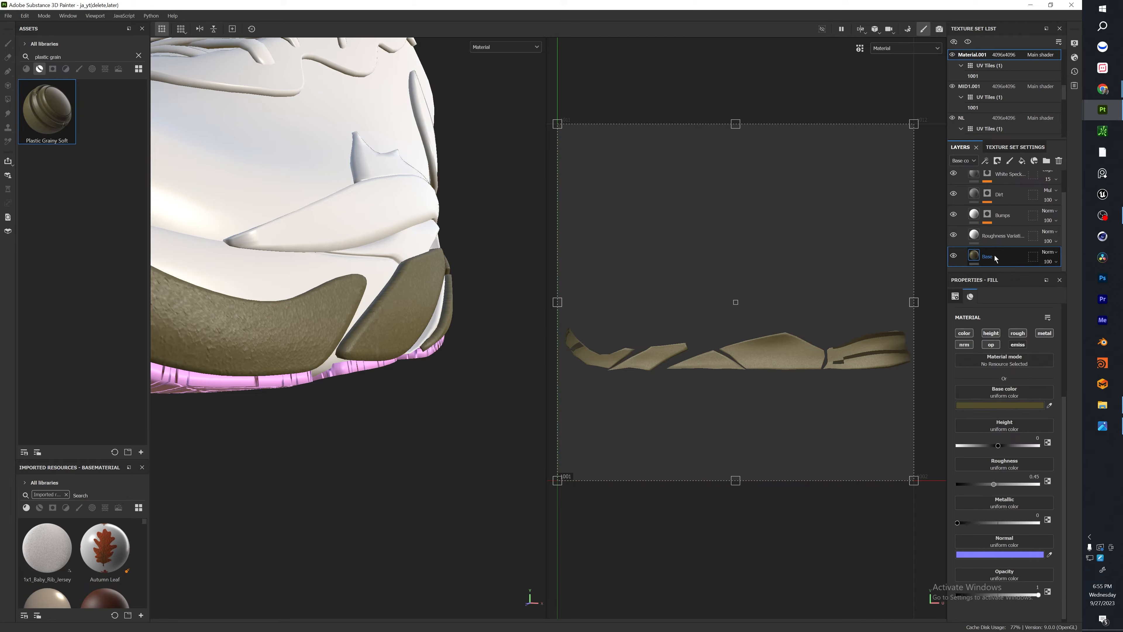
left_click(1002, 405)
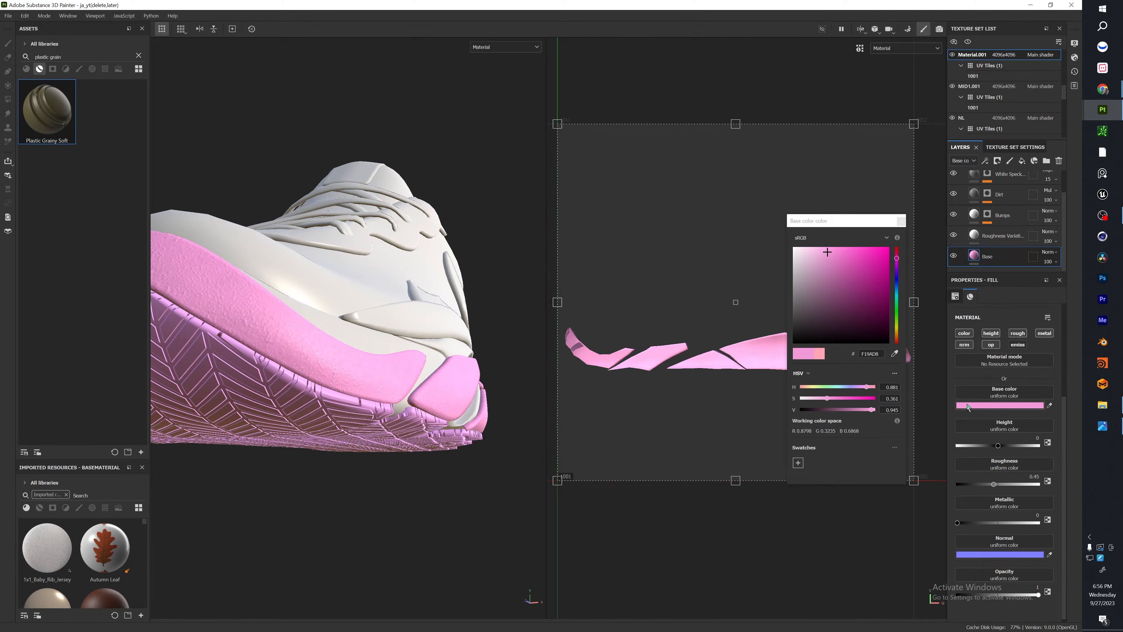
left_click(1003, 402)
left_click(998, 406)
left_click_drag(840, 325, 791, 345)
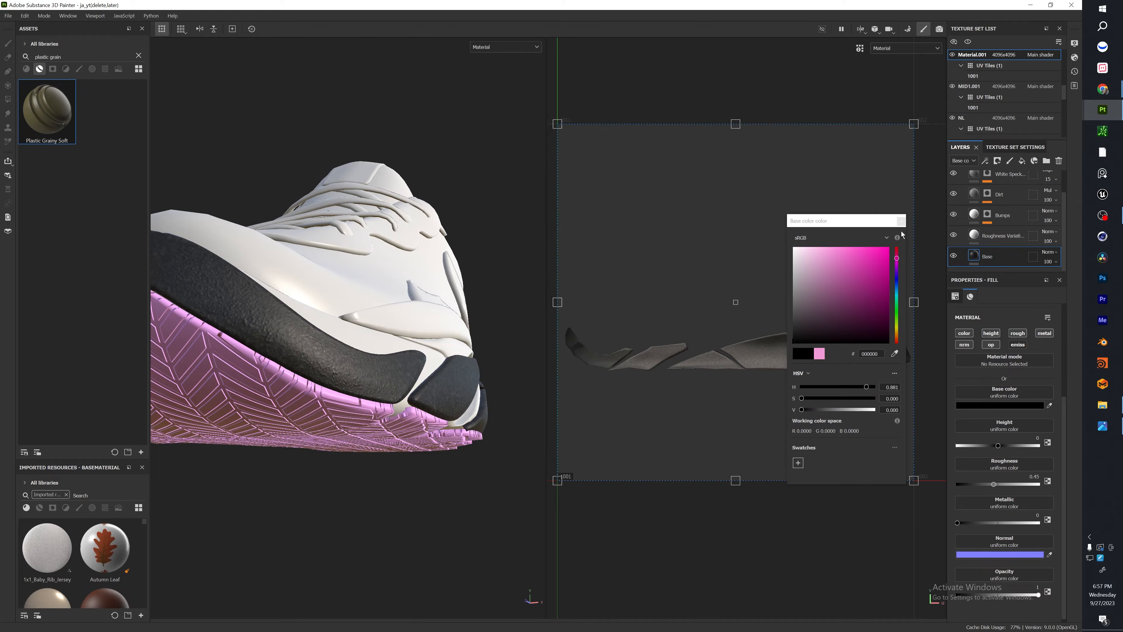
left_click(901, 222)
Select the sole texture set from the outsole and set its fill layer's base color to black (000000).
right_click(343, 425, "ctrl+alt")
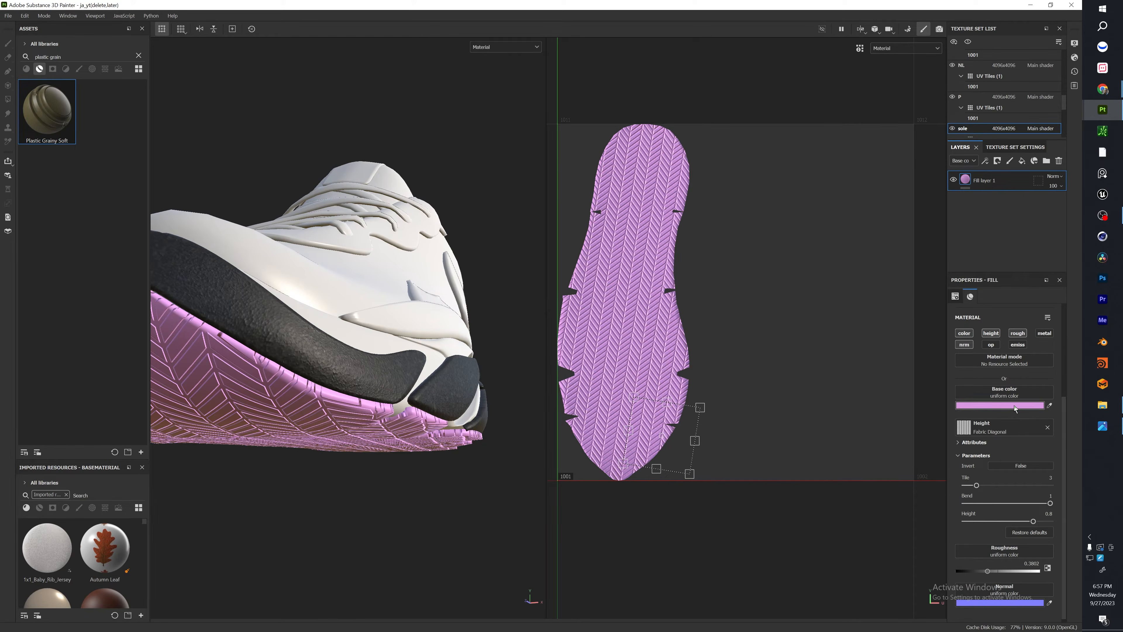
left_click(1015, 406)
left_click_drag(884, 277, 791, 345)
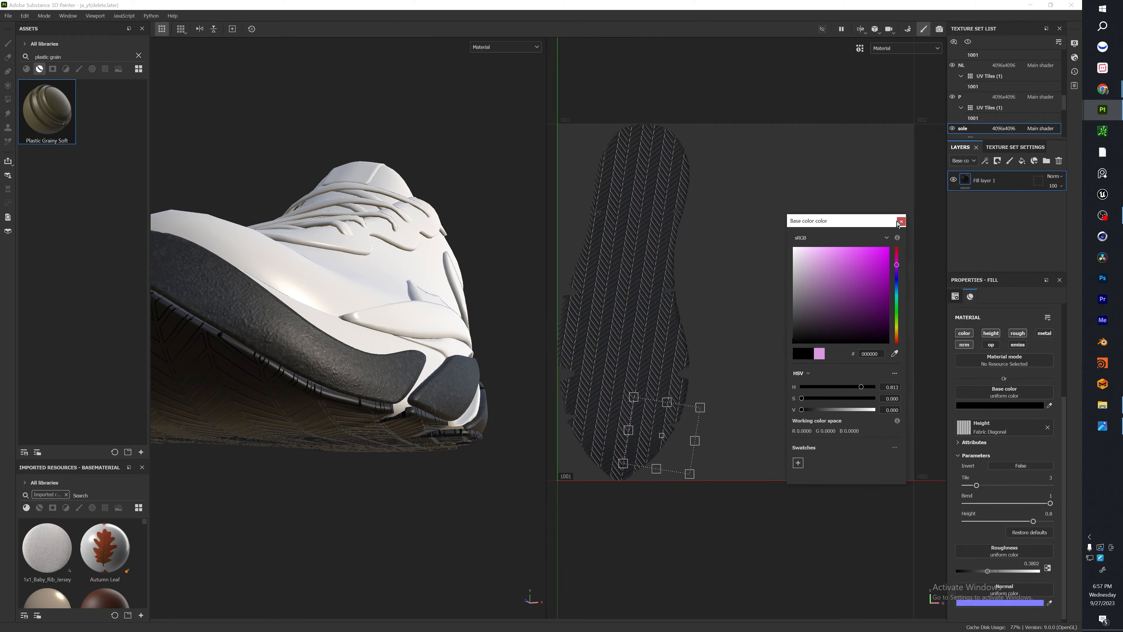
scroll(332, 390, "down", 5)
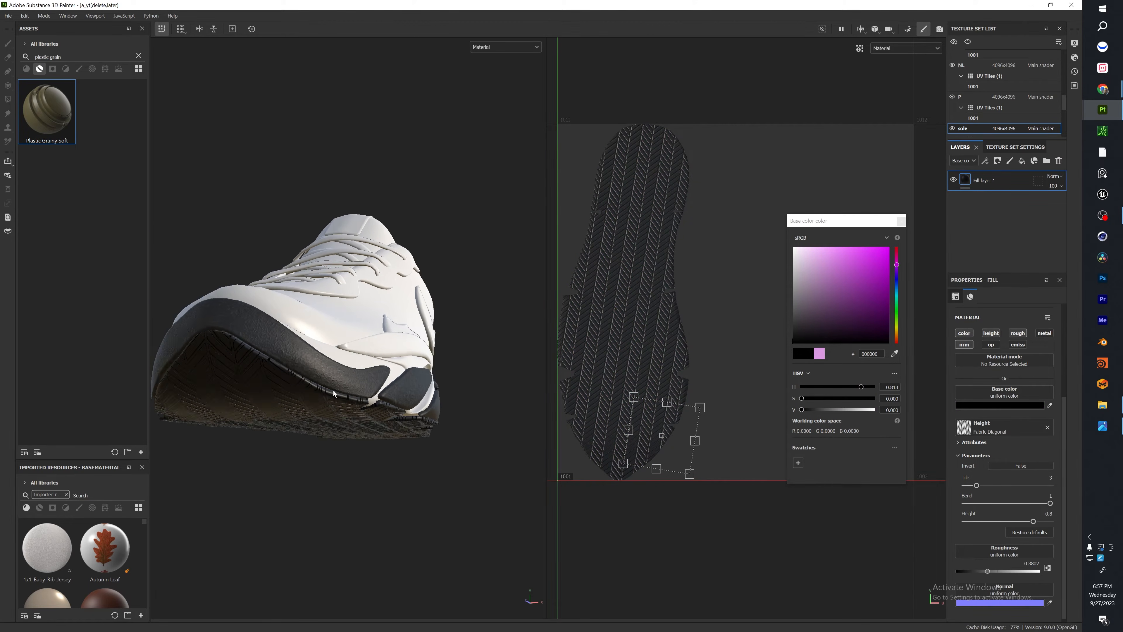
Set the height of the Bumps layer in the midsole's Plastic Grainy Soft group to 0.0417 and check the grain up close.
scroll(341, 322, "up", 6)
left_click_drag(341, 323, 535, 416, "alt")
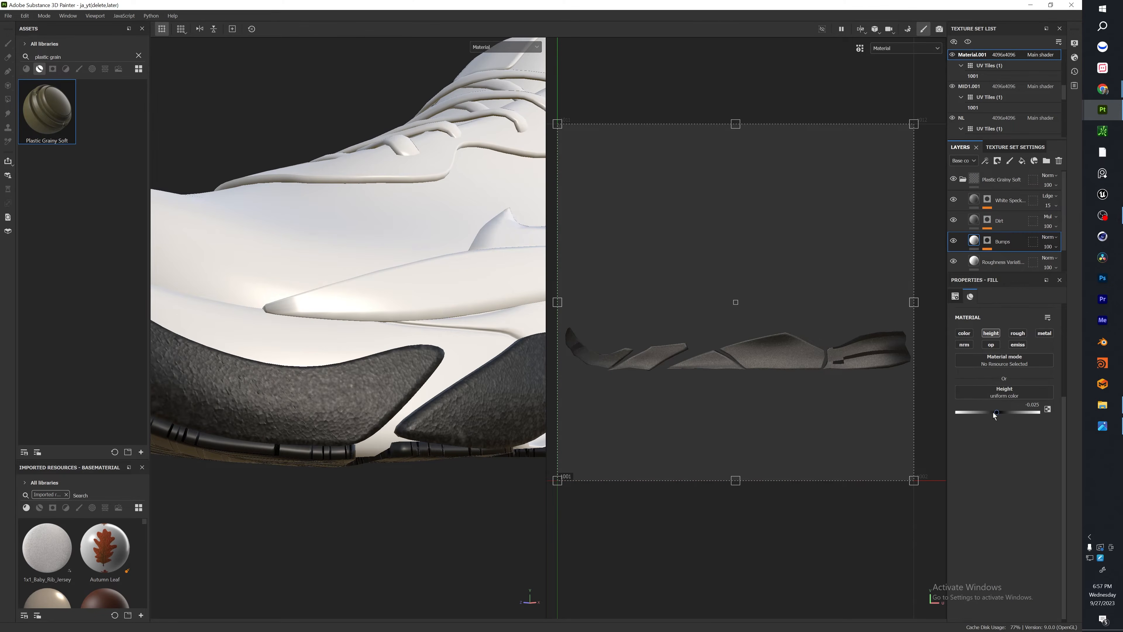
mouse_move(994, 416)
left_mouse_down()
mouse_move(1033, 418)
mouse_move(1002, 414)
left_mouse_up()
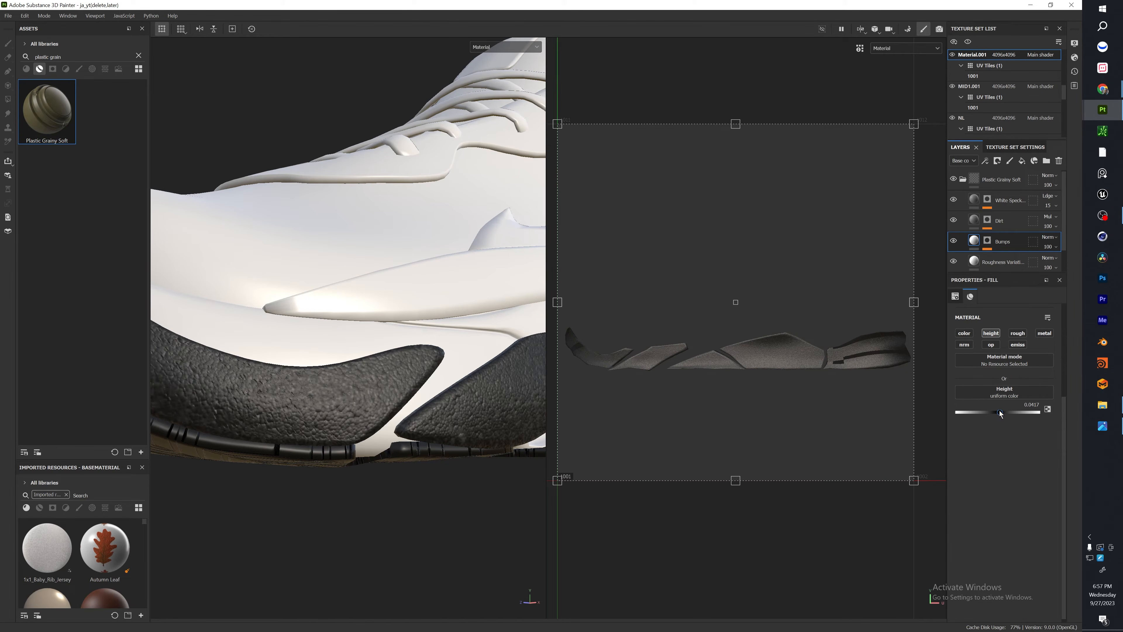
scroll(345, 398, "down", 3)
left_click_drag(283, 398, 252, 398, "alt")
scroll(309, 376, "up", 3)
Set the base color of the white specks layer in the Plastic Grainy Soft group to mid-gray (7C7C7C).
left_click(1009, 200)
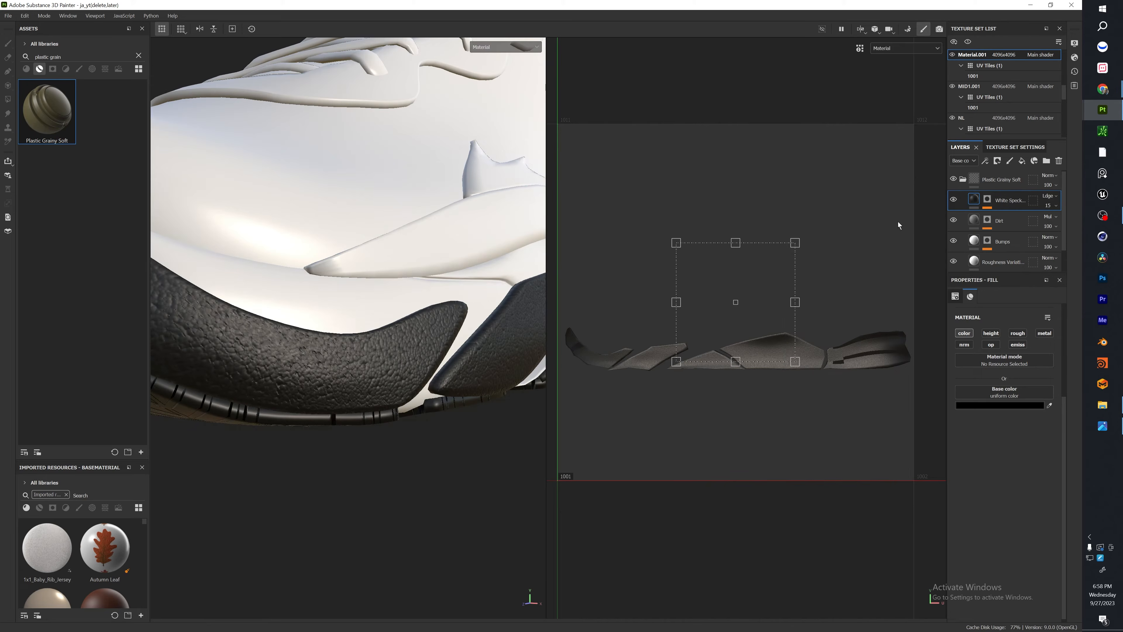
left_click(1010, 409)
left_click_drag(846, 340, 794, 249)
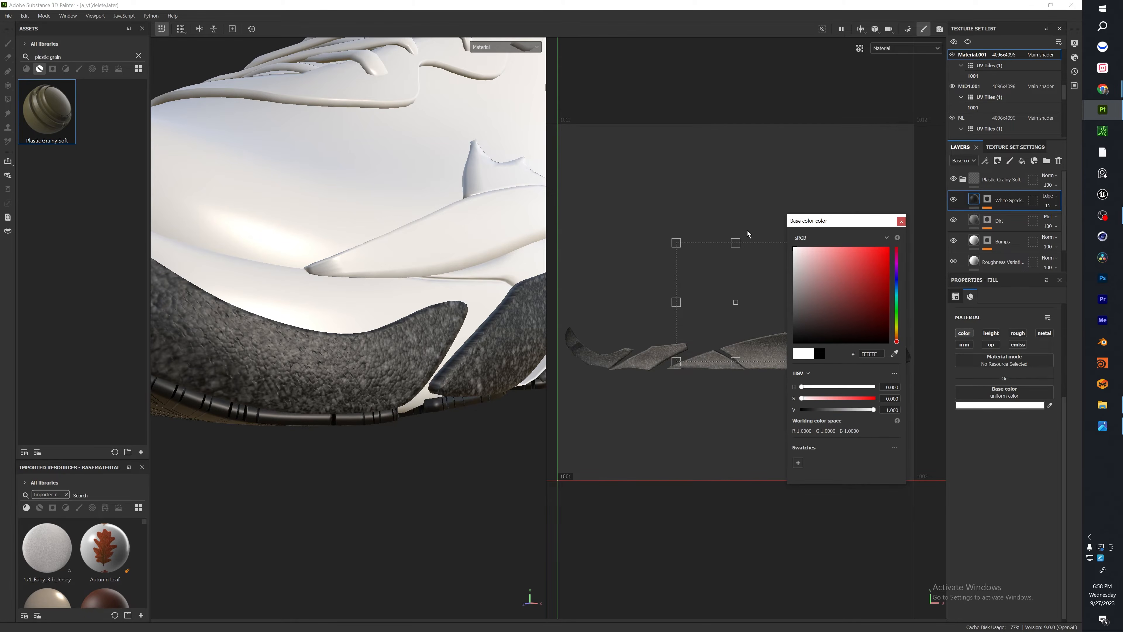
left_click_drag(372, 341, 395, 374, "alt")
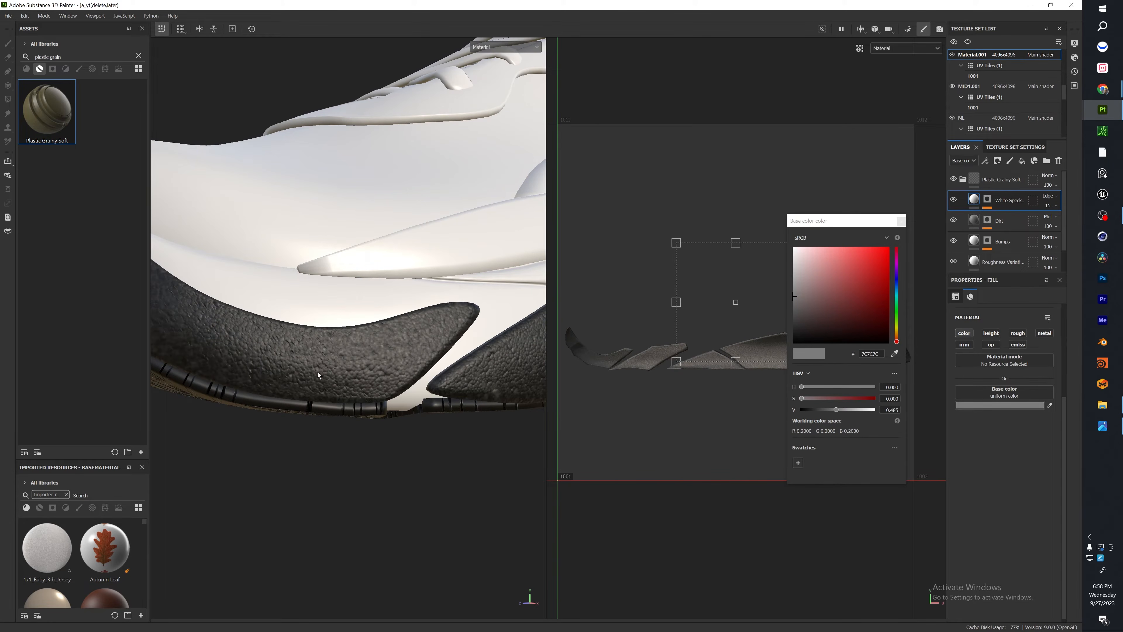
Select the MID1.001 texture set from the midsole and apply the Fabric Synthetic Sport smart material to it.
left_click_drag(315, 320, 284, 320, "alt")
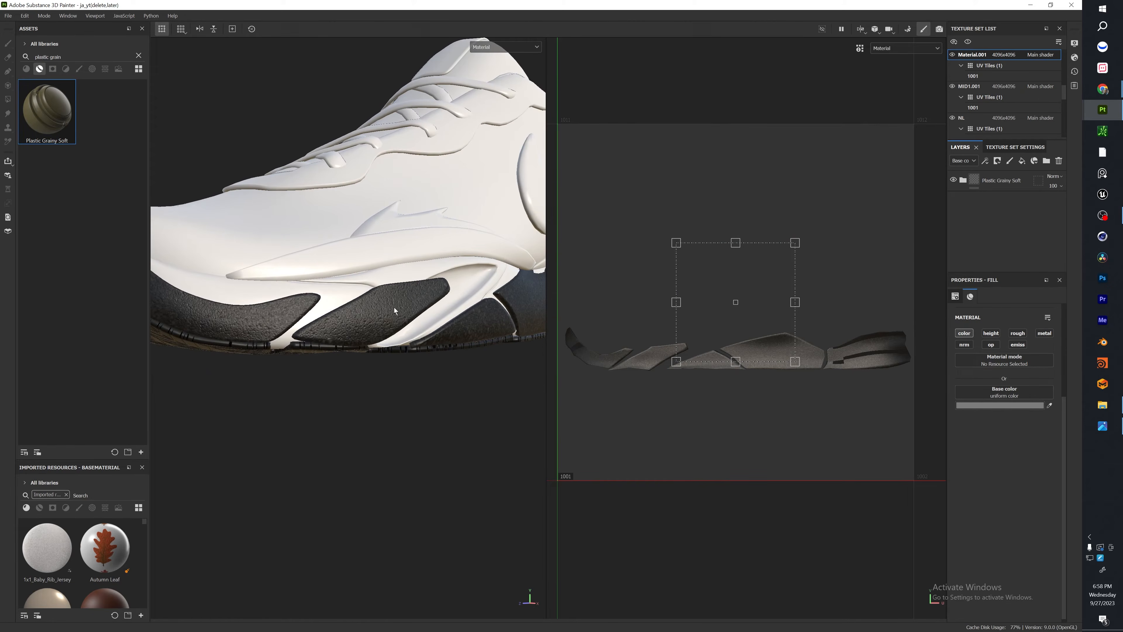
left_click_drag(395, 308, 371, 241, "alt")
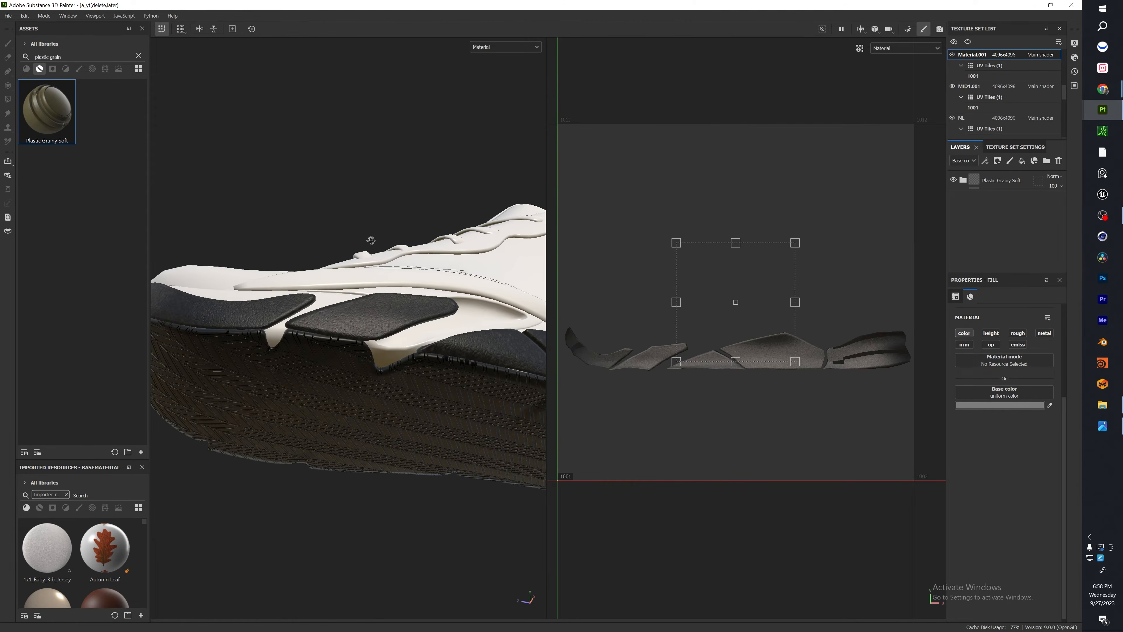
left_click_drag(383, 376, 372, 441, "alt")
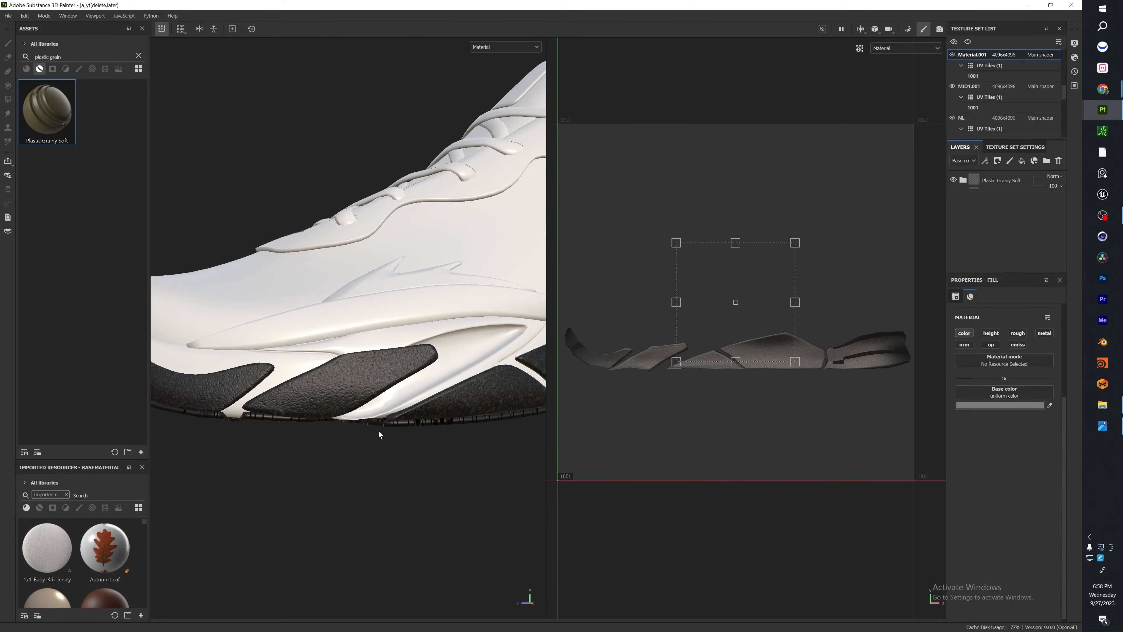
mouse_move(463, 362)
left_mouse_down("alt")
mouse_move(475, 365)
mouse_move(449, 374)
mouse_move(476, 362)
left_mouse_up("alt")
right_click(477, 362, "ctrl+alt")
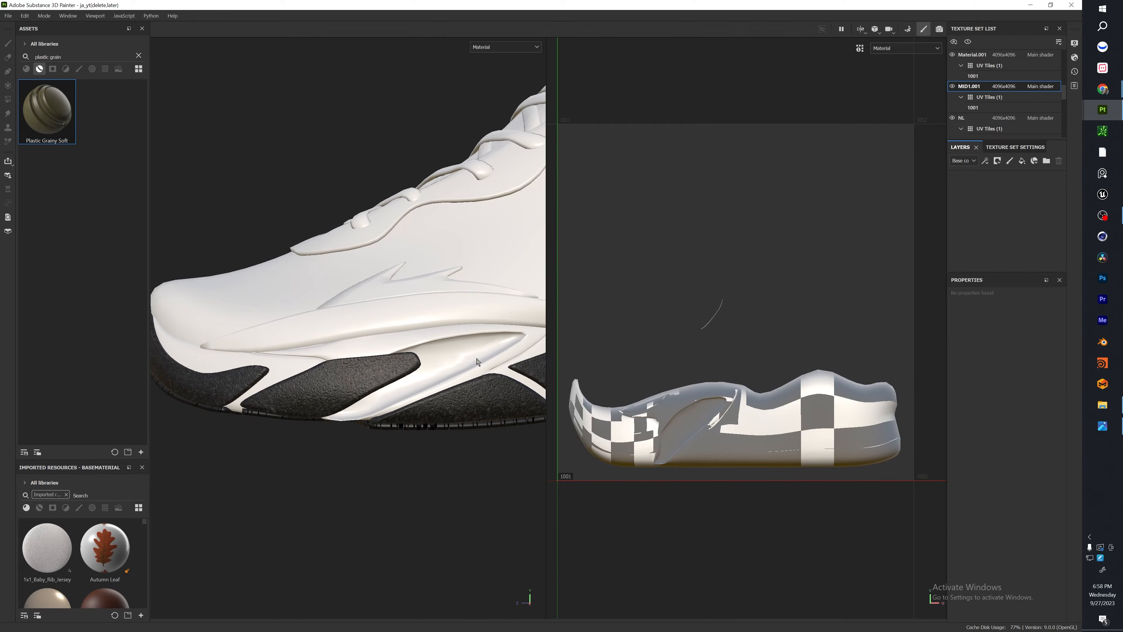
left_click(139, 55)
type("sy")
left_click_drag(38, 190, 460, 339)
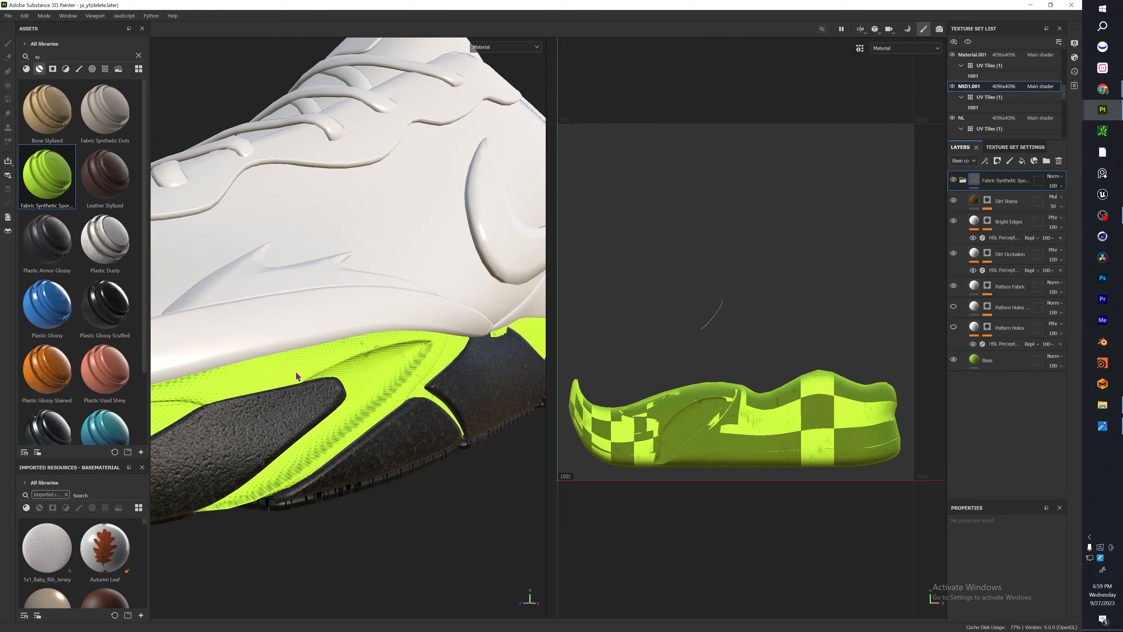
Set the base color of the Base layer in the Fabric Synthetic Sport group to black (000000).
left_click(988, 362)
left_click_drag(1033, 498, 1041, 326)
left_click(1002, 461)
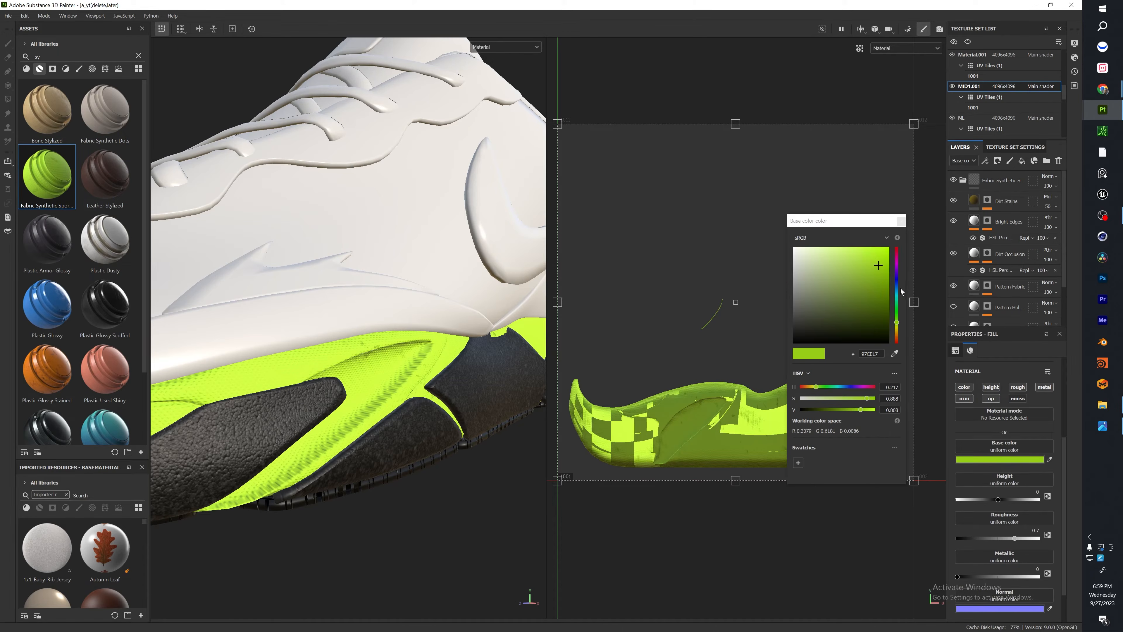
left_click_drag(858, 281, 771, 375)
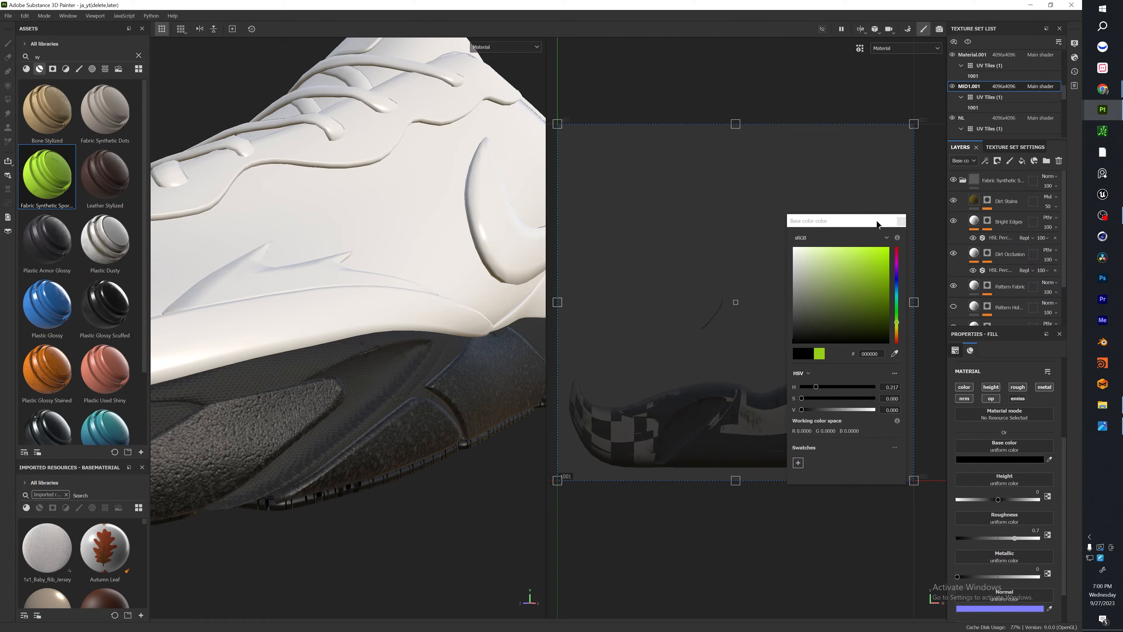
left_click(901, 221)
Set the roughness of the fabric group's Base layer to 0.5573 and check the midsole surface.
scroll(241, 445, "down", 3)
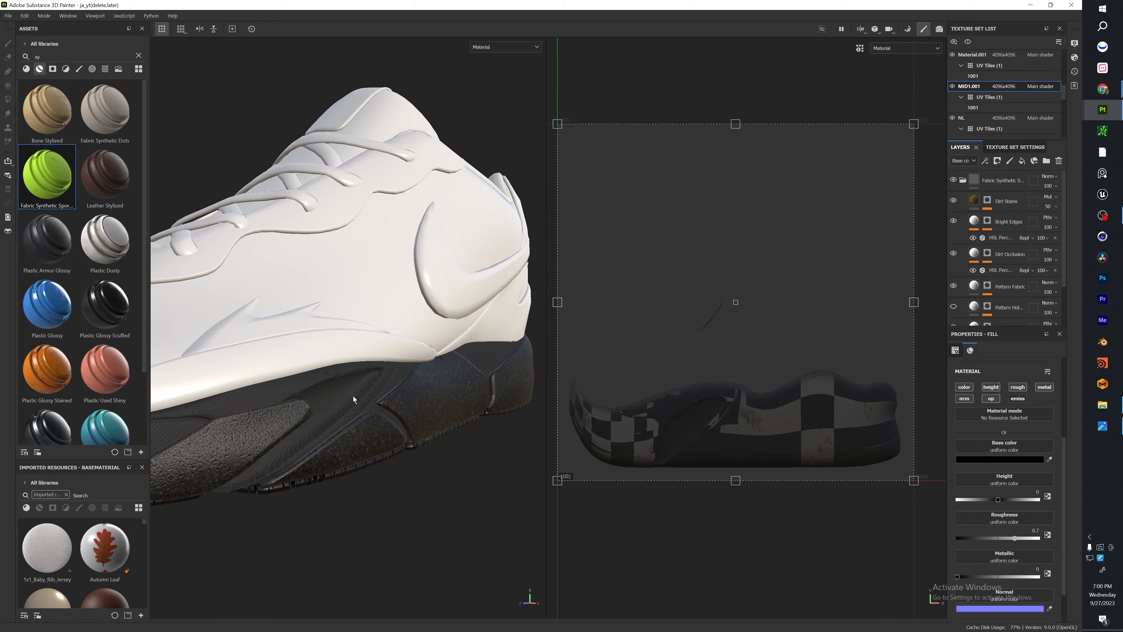
scroll(353, 396, "down", 2)
scroll(356, 400, "up", 5)
scroll(1019, 447, "down", 2)
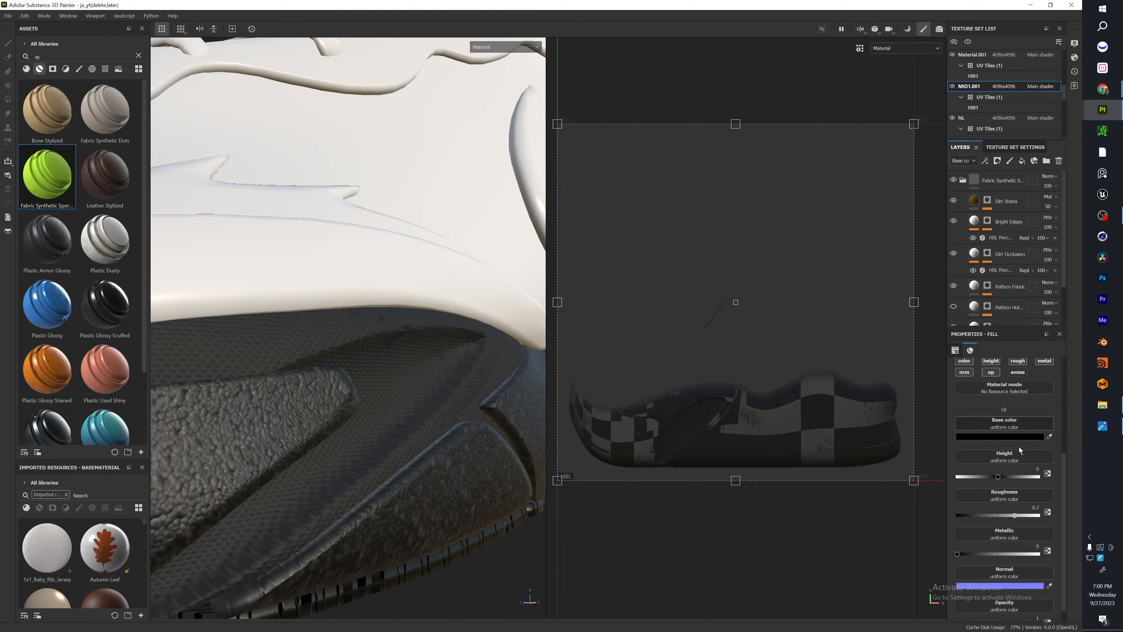
left_click_drag(1010, 500, 1004, 498)
scroll(338, 380, "down", 5)
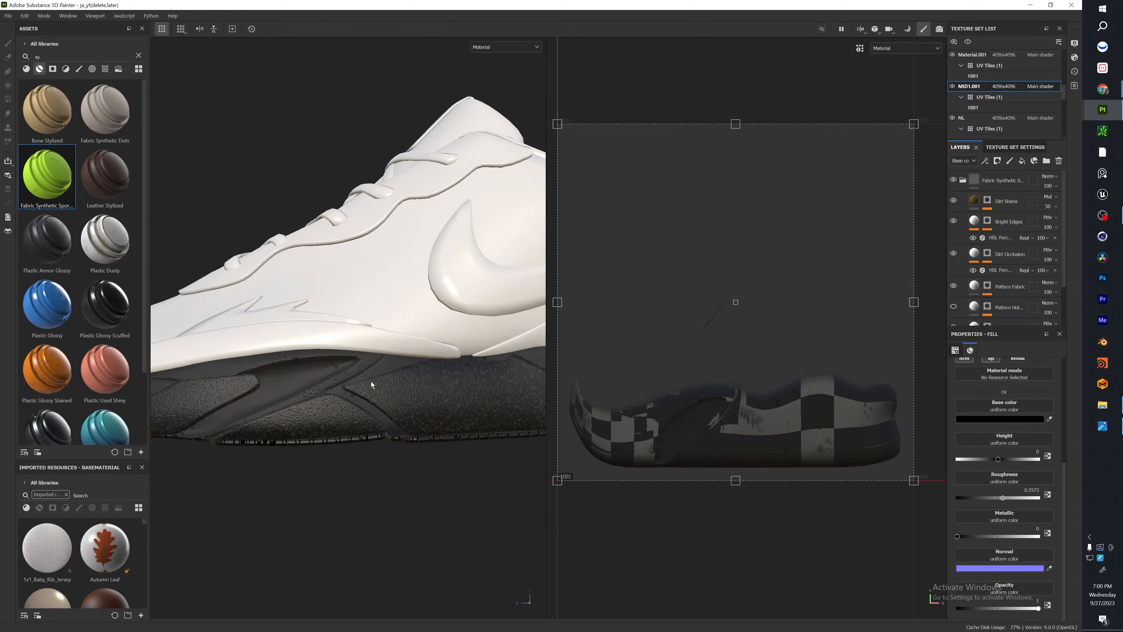
scroll(383, 399, "down", 5)
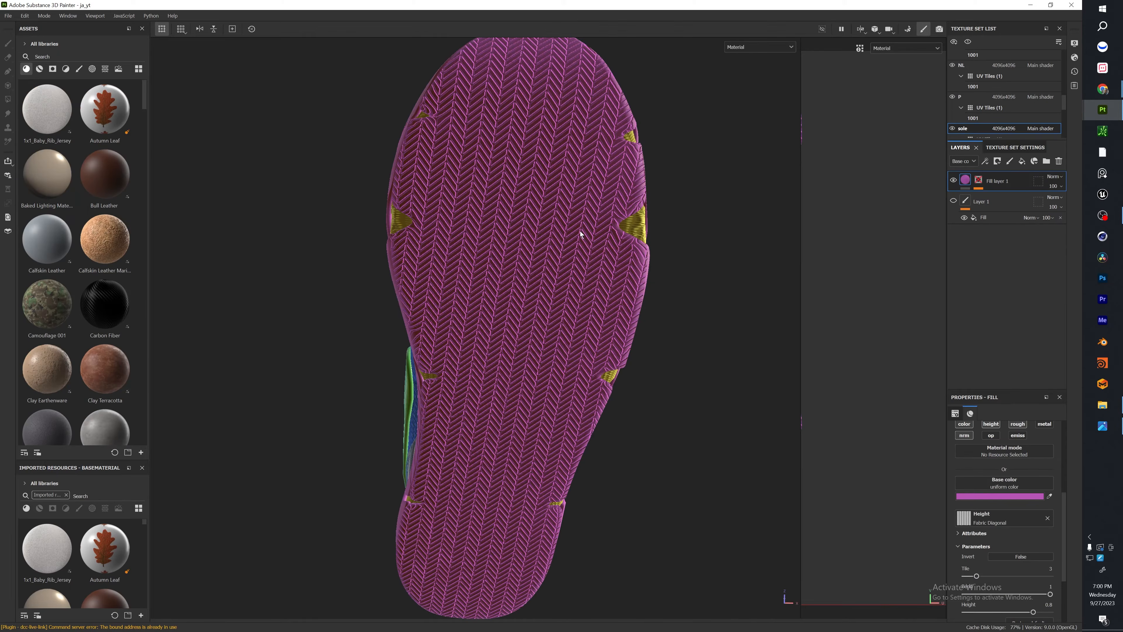
Switch to the colored ja_yt shoe project and examine the grooves cut into its midsole panels.
left_click_drag(535, 289, 421, 305, "alt")
scroll(421, 305, "up", 5)
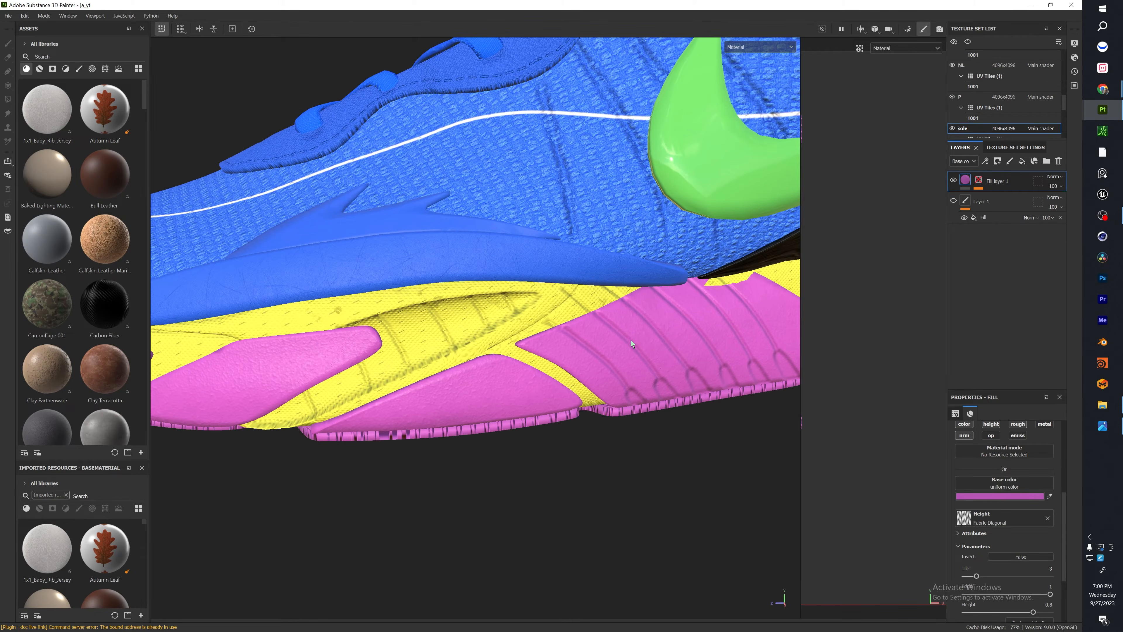
middle_click_drag(632, 345, 235, 346, "alt")
left_click_drag(659, 308, 328, 314, "alt")
scroll(329, 313, "down", 3)
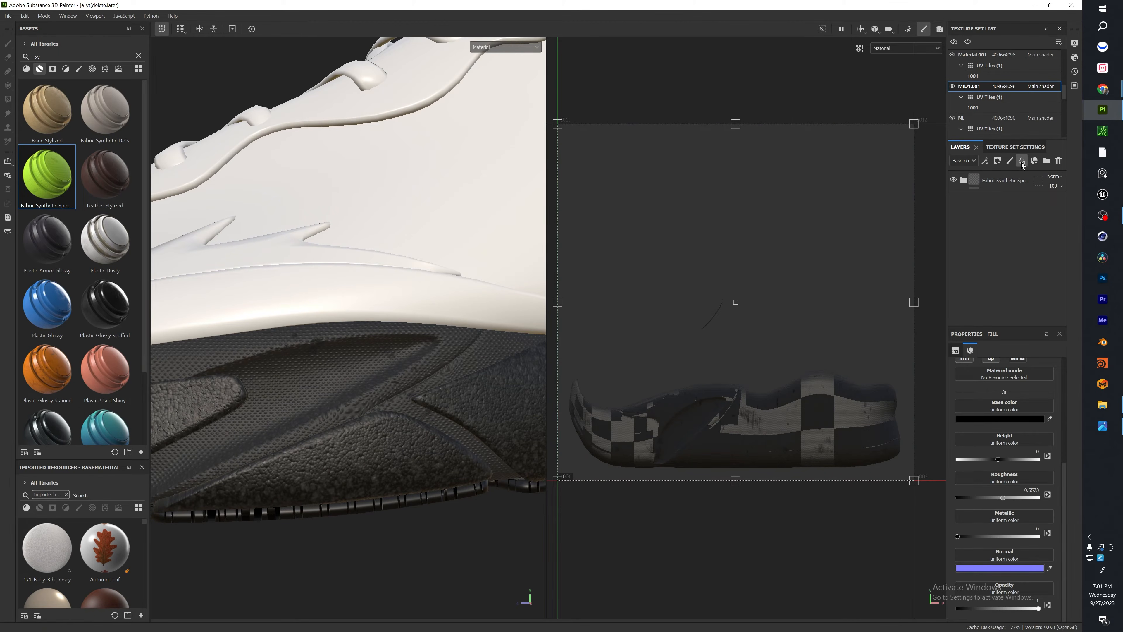
Add a fill layer to the MID1.001 texture set and place it above the Fabric Synthetic Sport group.
scroll(1023, 312, "down", 4)
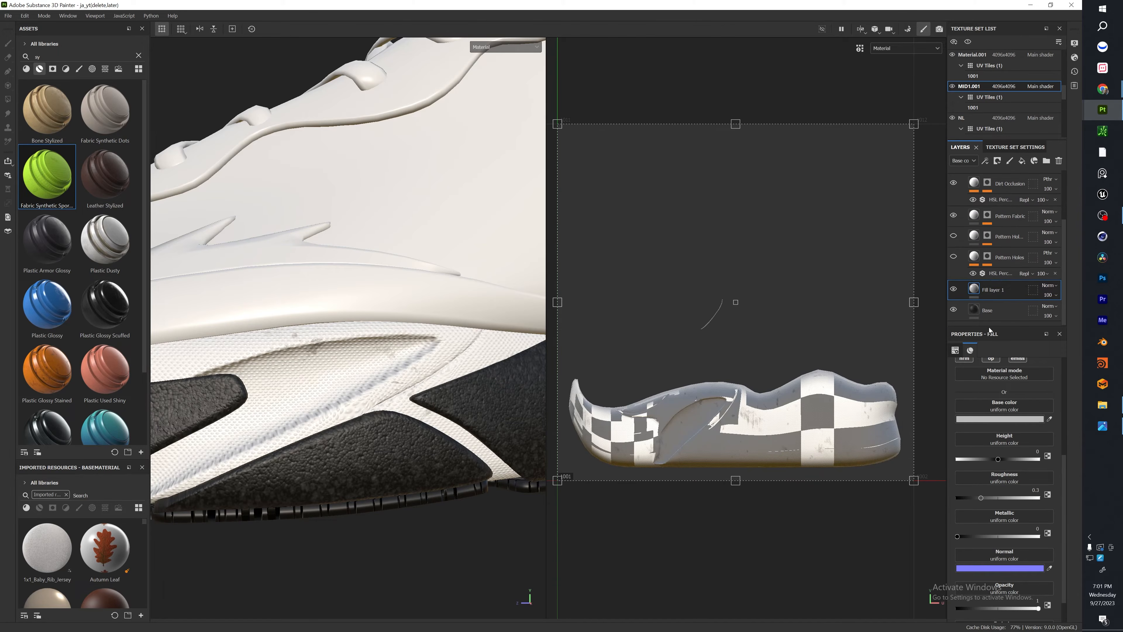
left_click_drag(1013, 294, 1012, 175)
scroll(996, 370, "up", 5)
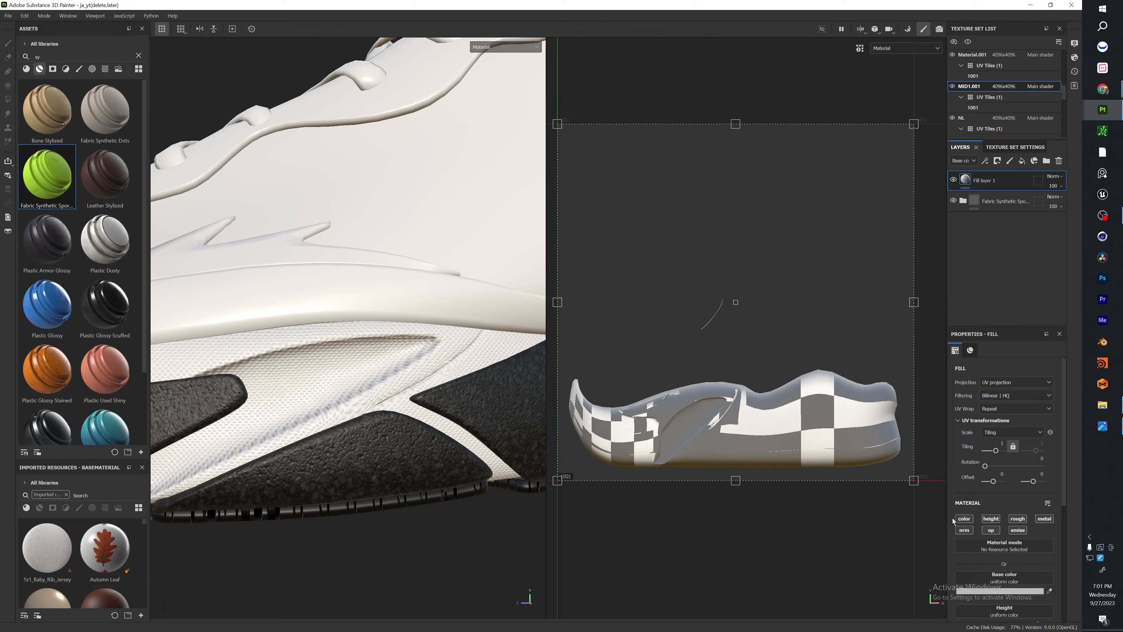
Restrict the new fill layer to the height channel and set its height to -1.
left_click(963, 519)
left_click(1018, 519)
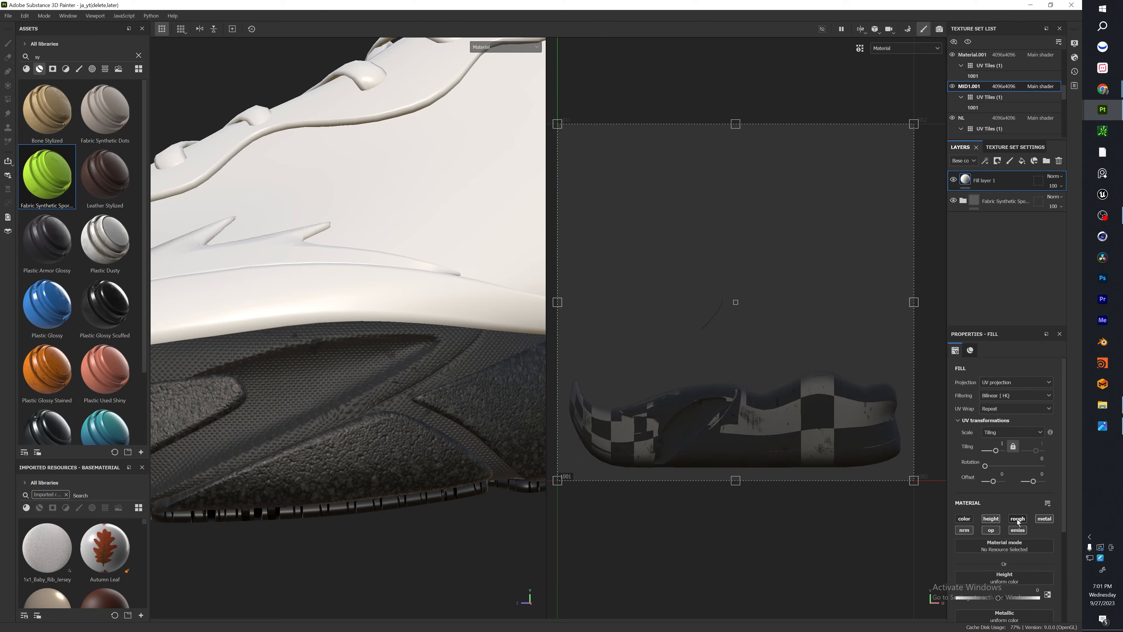
left_click(1037, 521)
left_click(965, 530)
left_click(992, 530)
scroll(1041, 531, "down", 3)
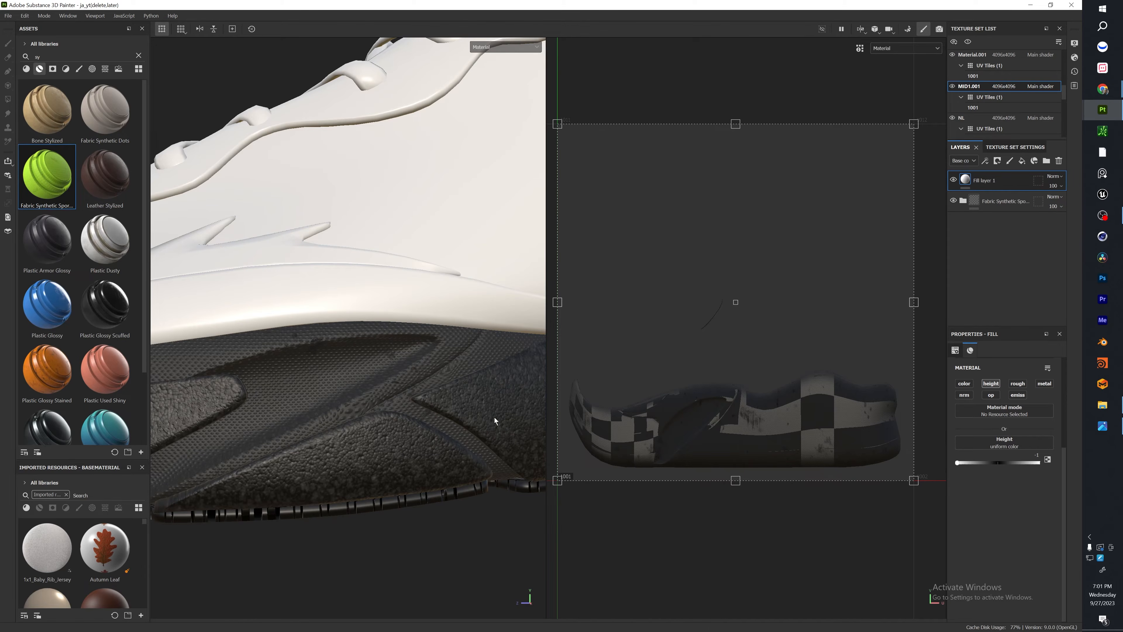
Add a black mask to the fill layer and reduce the paint brush size to 1.35.
left_click(998, 161)
scroll(371, 418, "down", 5)
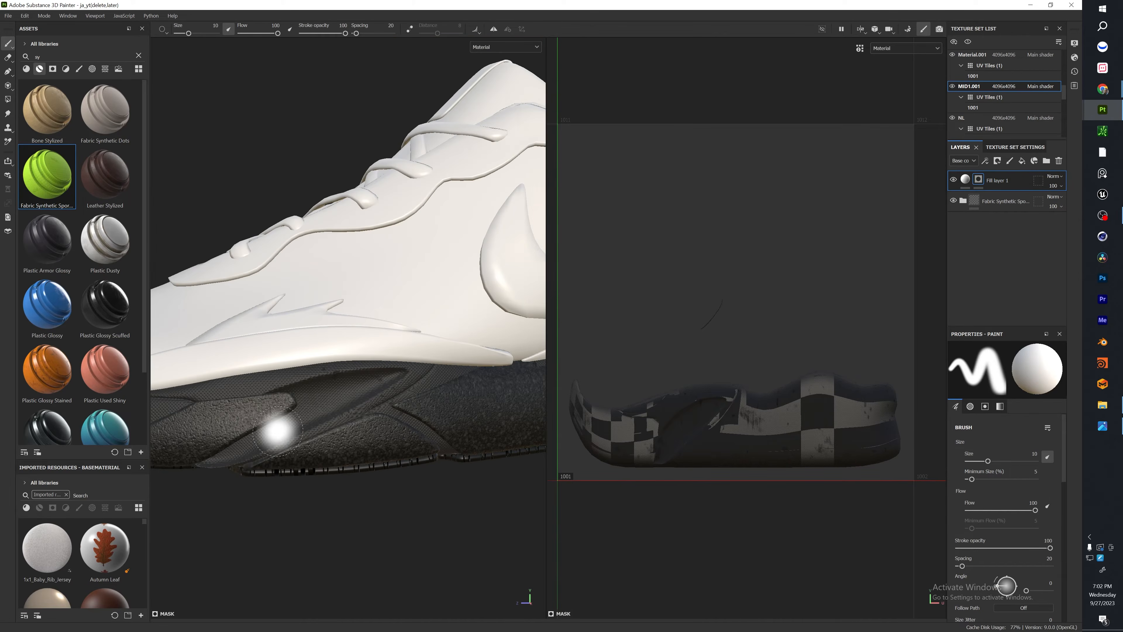
right_click_drag(256, 410, 226, 410, "ctrl")
scroll(326, 417, "up", 5)
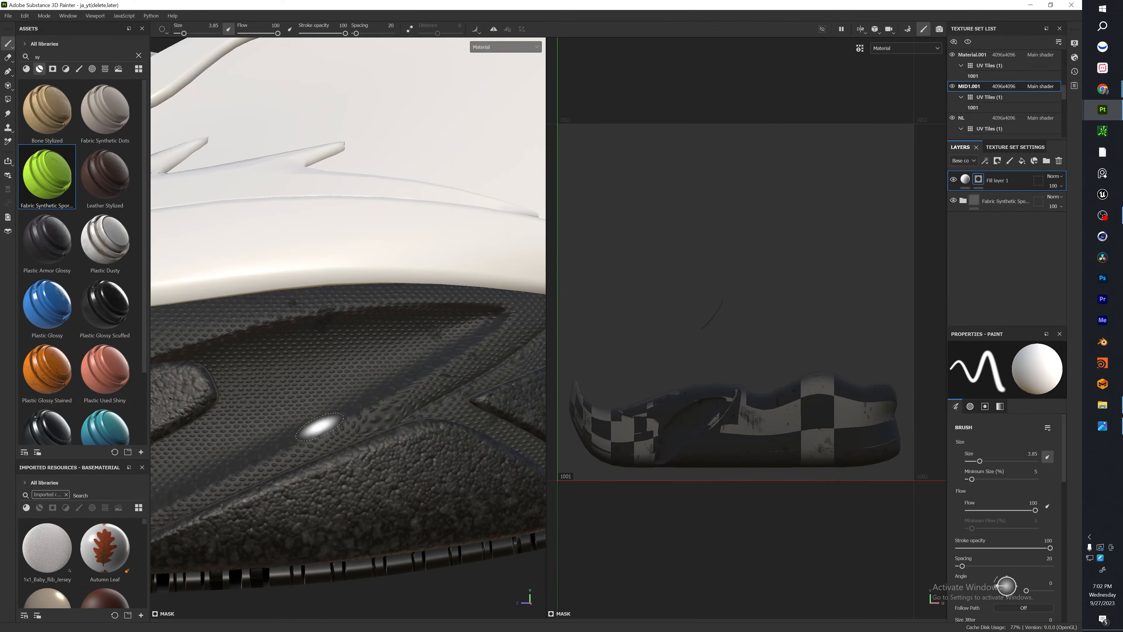
mouse_move(306, 454)
left_mouse_down()
mouse_move(298, 348)
mouse_move(270, 265)
left_mouse_up()
left_click_drag(415, 449, 425, 301)
left_click_drag(181, 553, 224, 195)
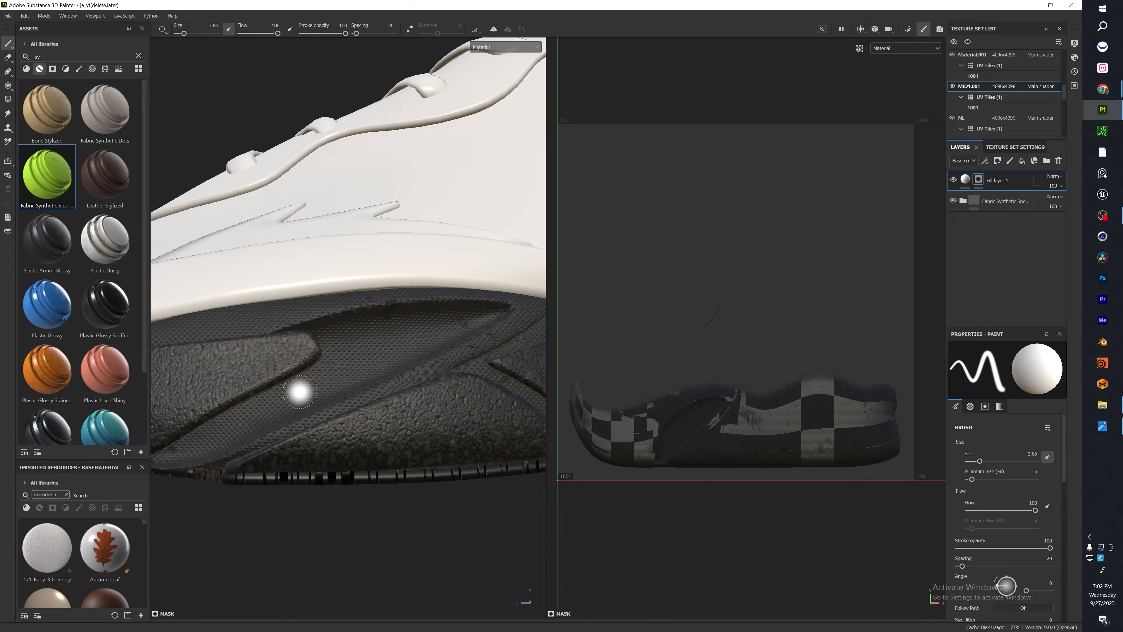
right_click_drag(299, 392, 301, 392, "ctrl")
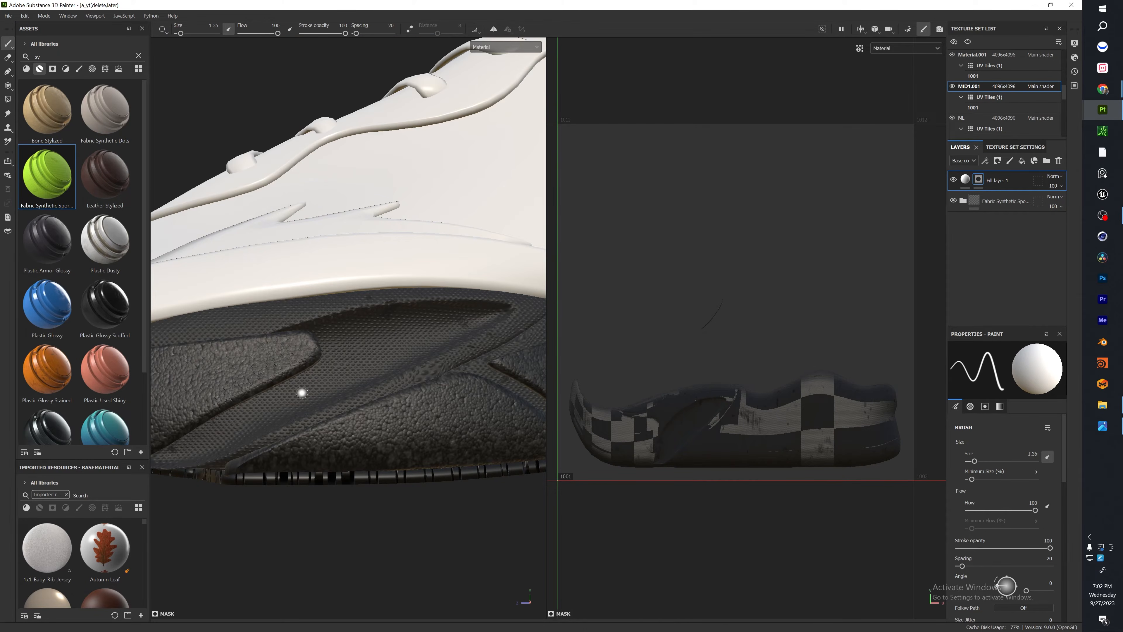
Paint pairs of straight groove lines in the mask across the recessed area on the midsole's side.
left_click_drag(273, 447, 276, 441, "alt")
left_click(276, 439)
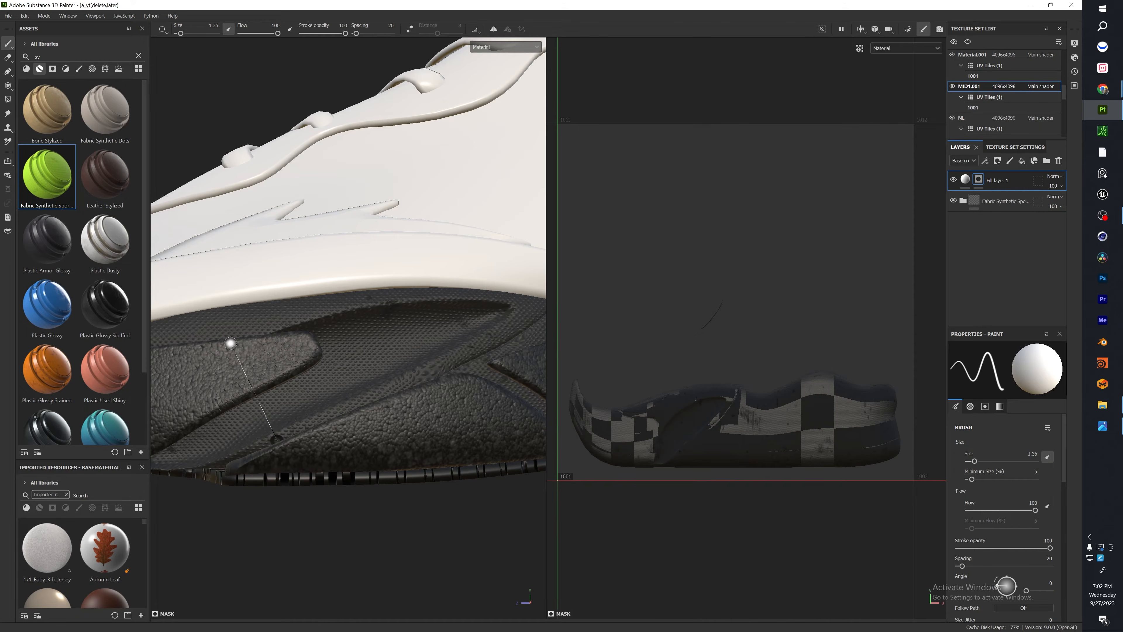
left_click(230, 345, "shift")
left_click(342, 426)
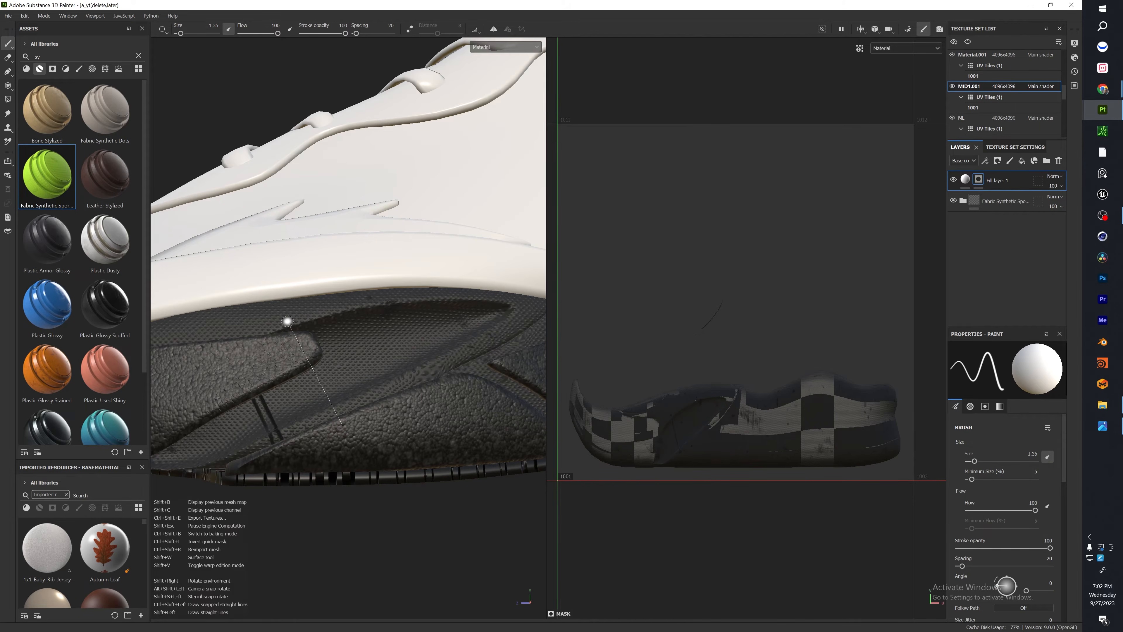
left_click_drag(288, 321, 308, 371, "alt")
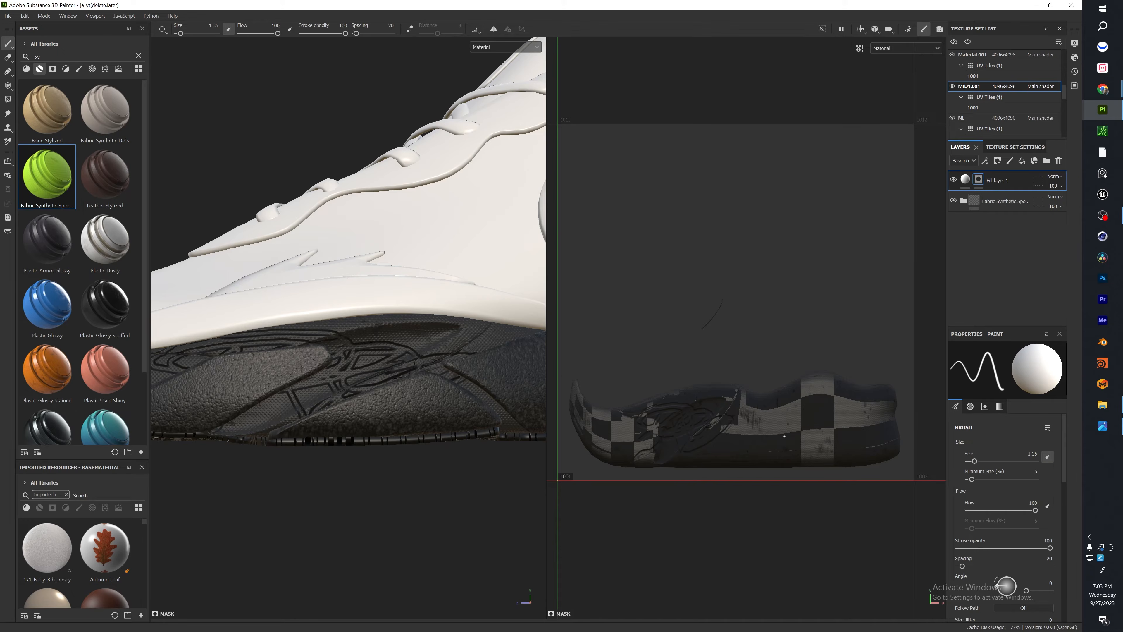
Undo the unwanted mask strokes and clean up the groove lines inside the midsole recess.
scroll(722, 454, "up", 5)
scroll(780, 391, "down", 5)
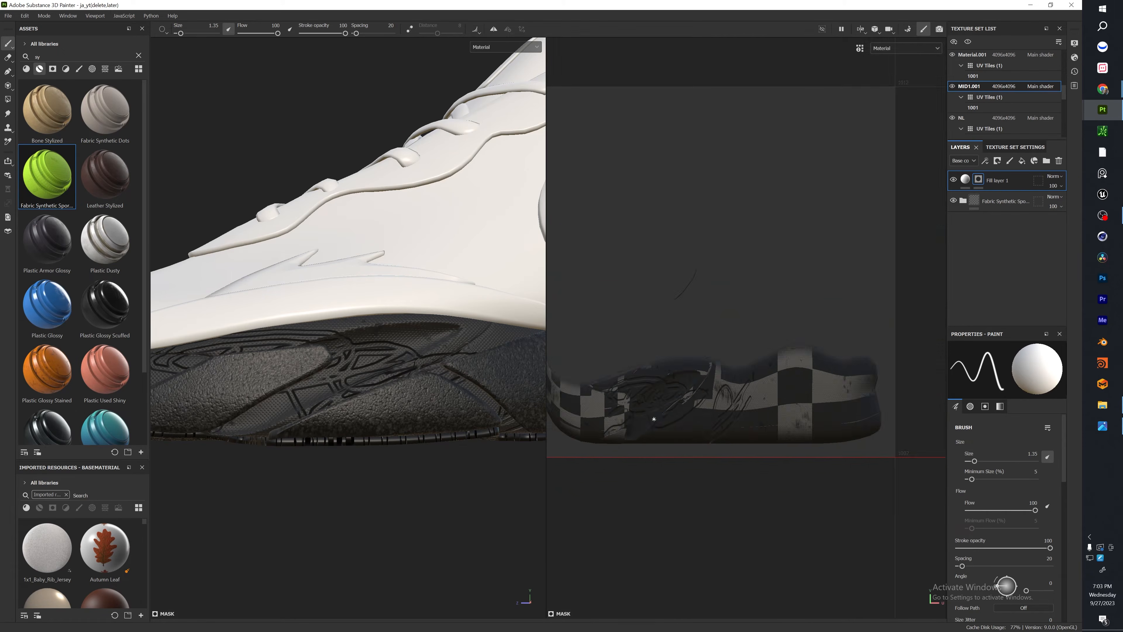
scroll(626, 409, "up", 4)
key("ctrl+z")
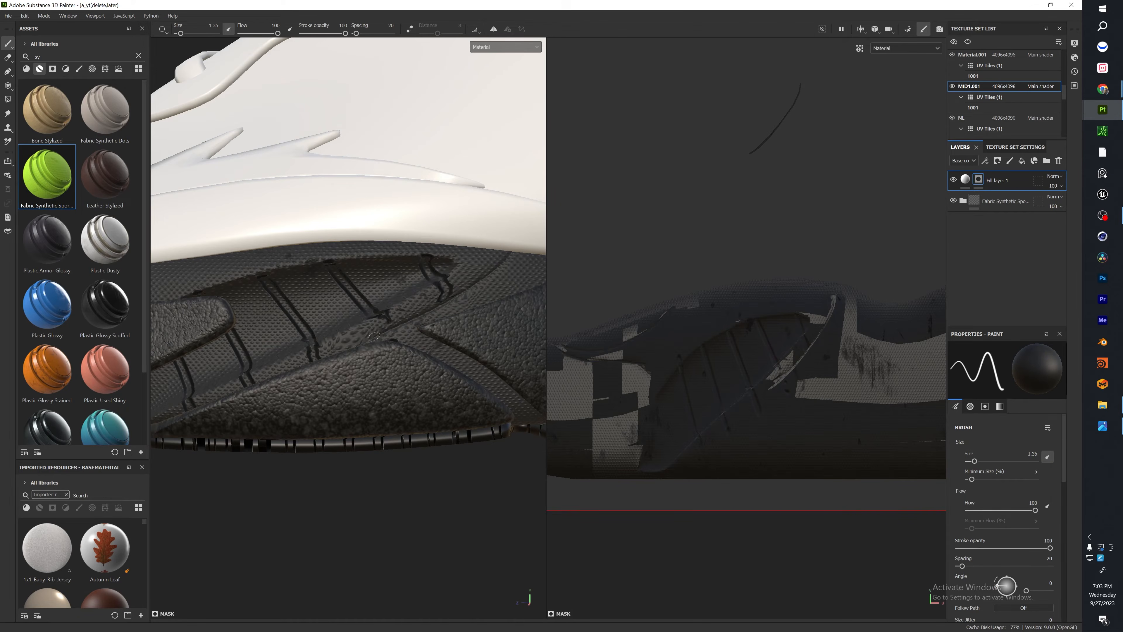
key("ctrl+z")
key("ctrl+z")
key("ctrl+z")
key("ctrl+z")
left_click(328, 357)
key("ctrl+z")
key("ctrl+z")
key("ctrl+z")
key("ctrl+z")
key("ctrl+z")
key("ctrl+z")
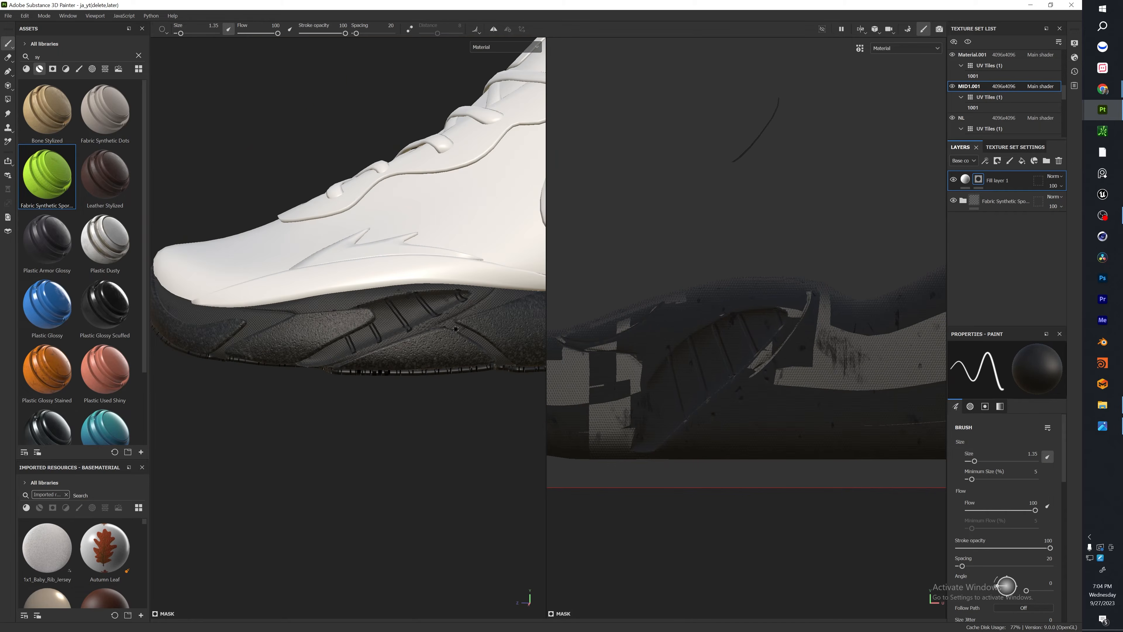
Add a Blur filter to the mask of the fill layer.
right_click(999, 180)
left_click(1025, 555)
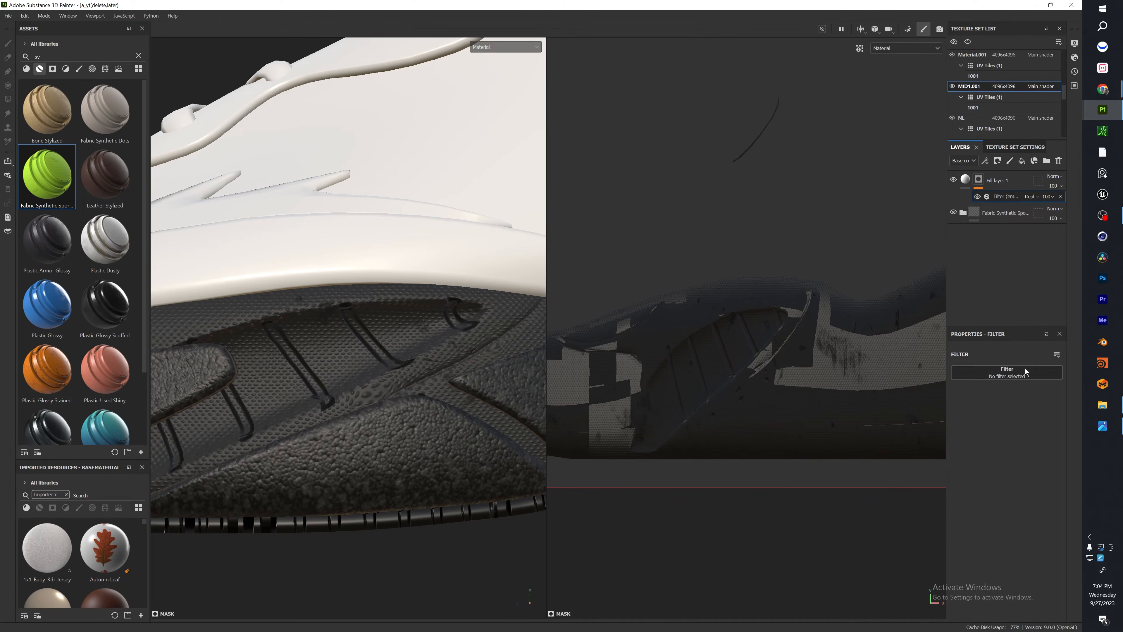
left_click(1010, 375)
left_click(1079, 405)
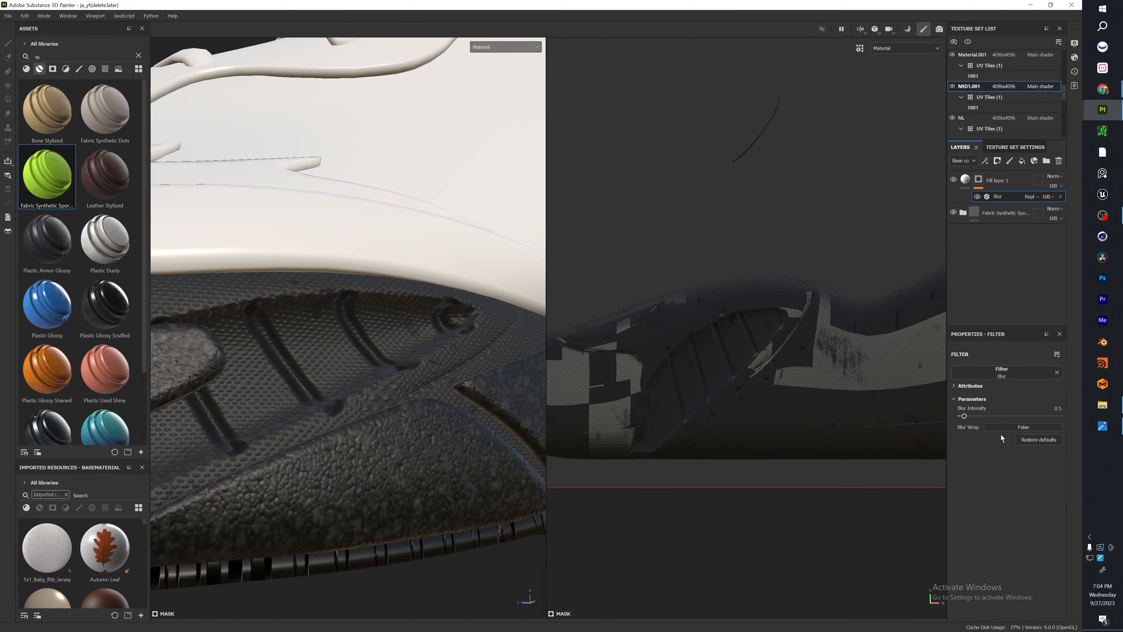
Set the Blur filter's intensity to 1.07 to soften the midsole grooves.
mouse_move(967, 416)
left_mouse_down()
mouse_move(990, 417)
mouse_move(974, 418)
left_mouse_up()
scroll(292, 344, "down", 5)
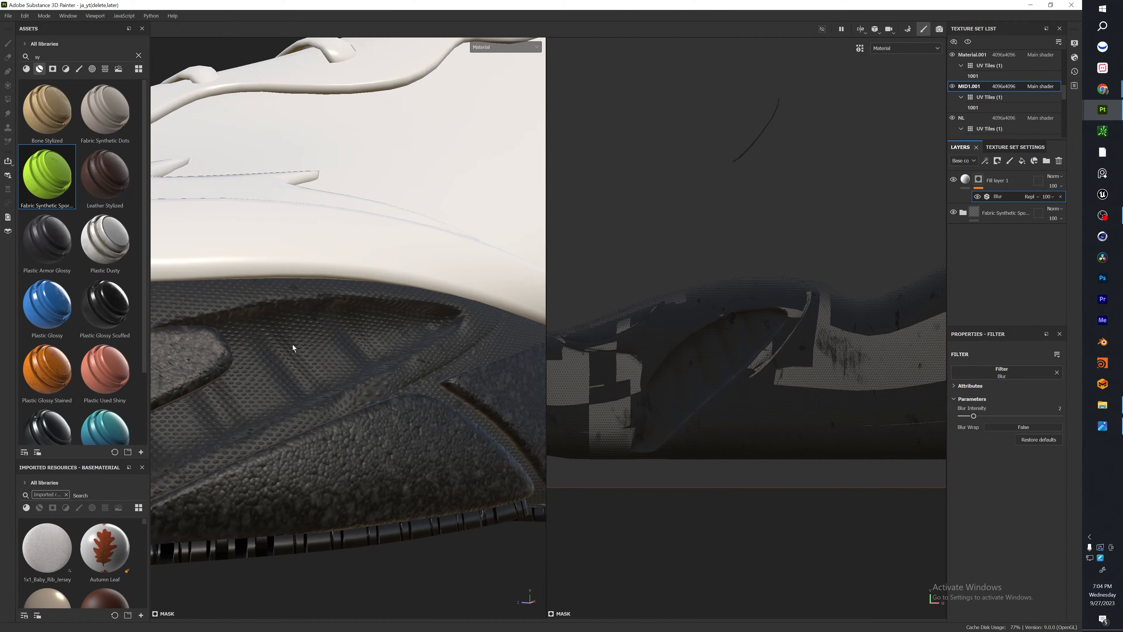
left_click_drag(309, 355, 522, 376, "alt")
middle_click_drag(522, 376, 496, 403, "alt")
left_click_drag(496, 403, 366, 427, "alt")
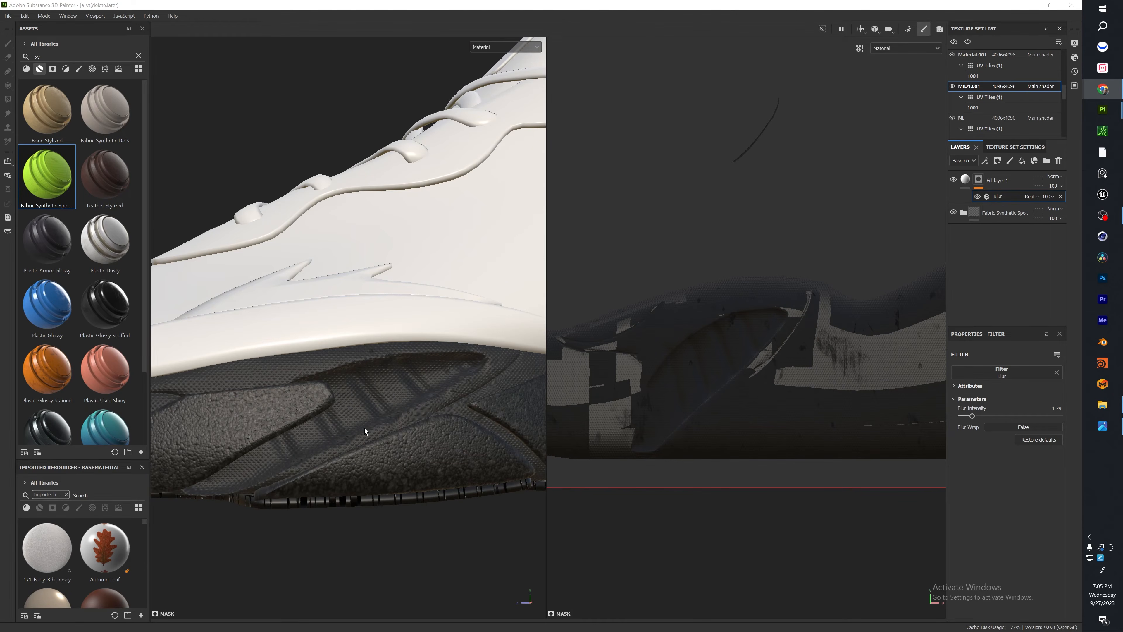
mouse_move(972, 416)
left_mouse_down()
mouse_move(940, 438)
mouse_move(967, 435)
left_mouse_up()
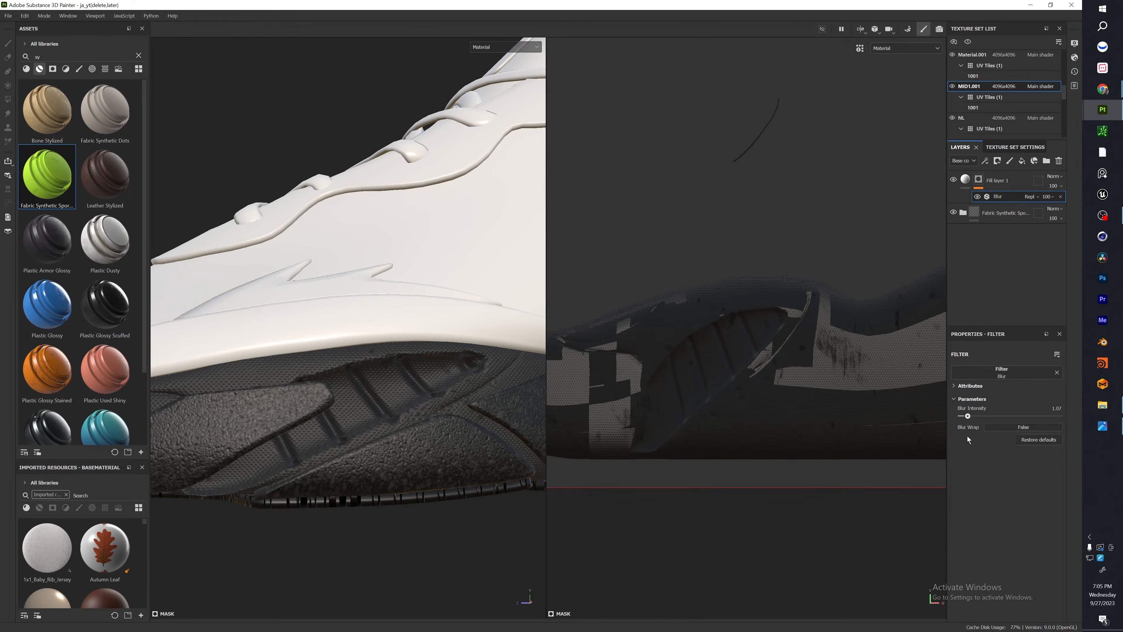
left_click_drag(477, 426, 380, 423, "alt")
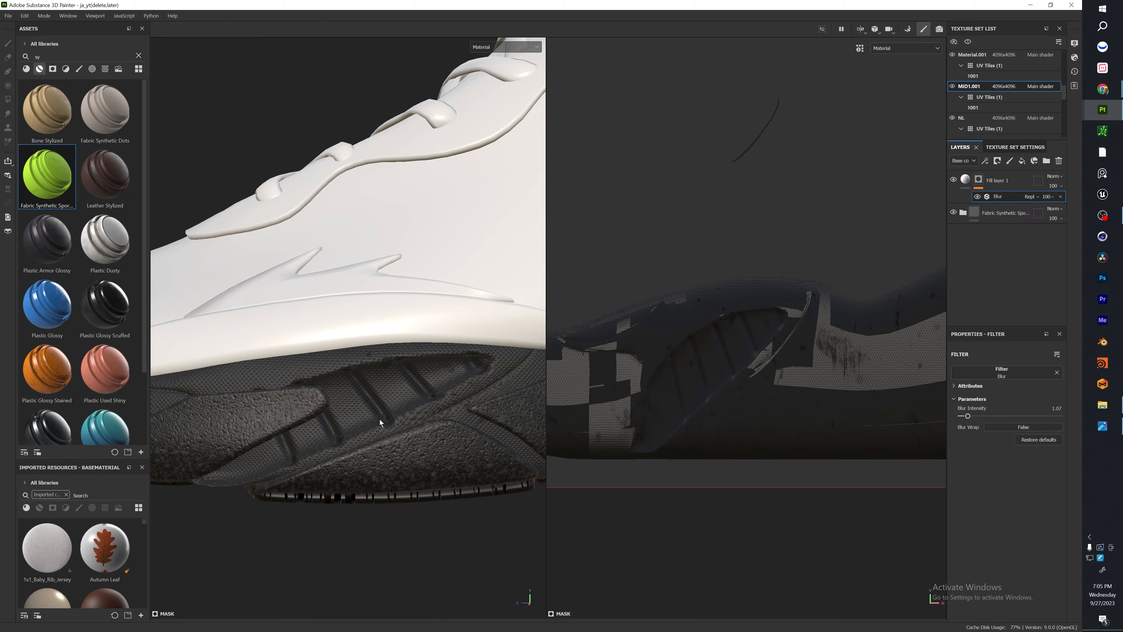
Copy the groove fill layer and paste it above the Plastic Grainy Soft material in the Material.001 texture set.
scroll(379, 419, "down", 10)
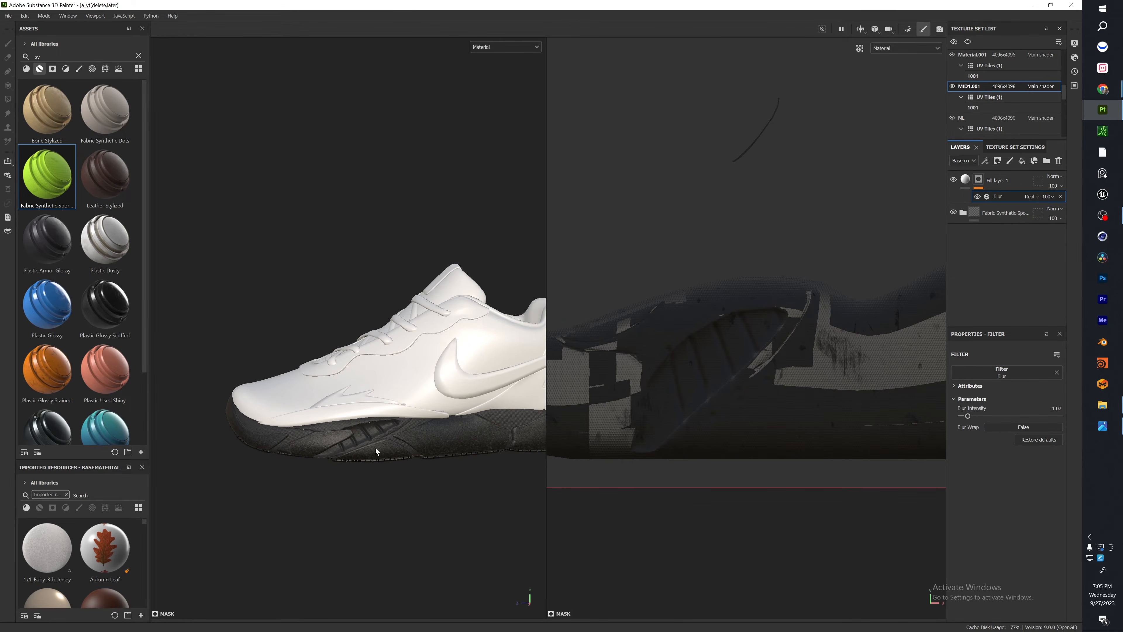
scroll(375, 451, "up", 3)
middle_click_drag(374, 455, 171, 455, "alt")
left_click_drag(433, 447, 407, 429, "alt")
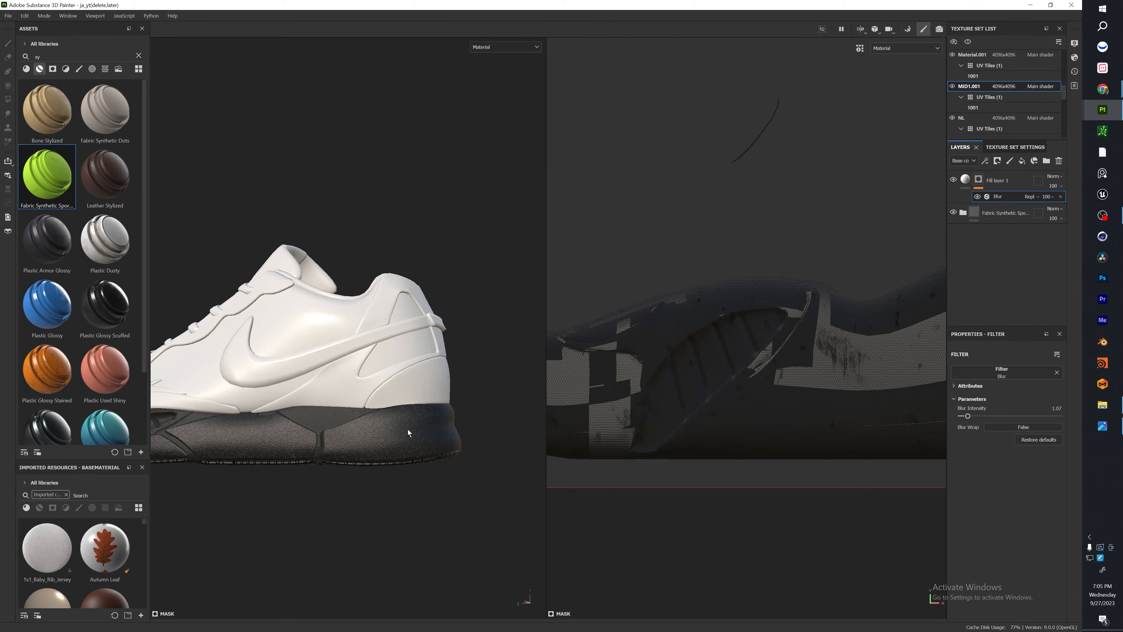
middle_click_drag(294, 467, 382, 483, "alt")
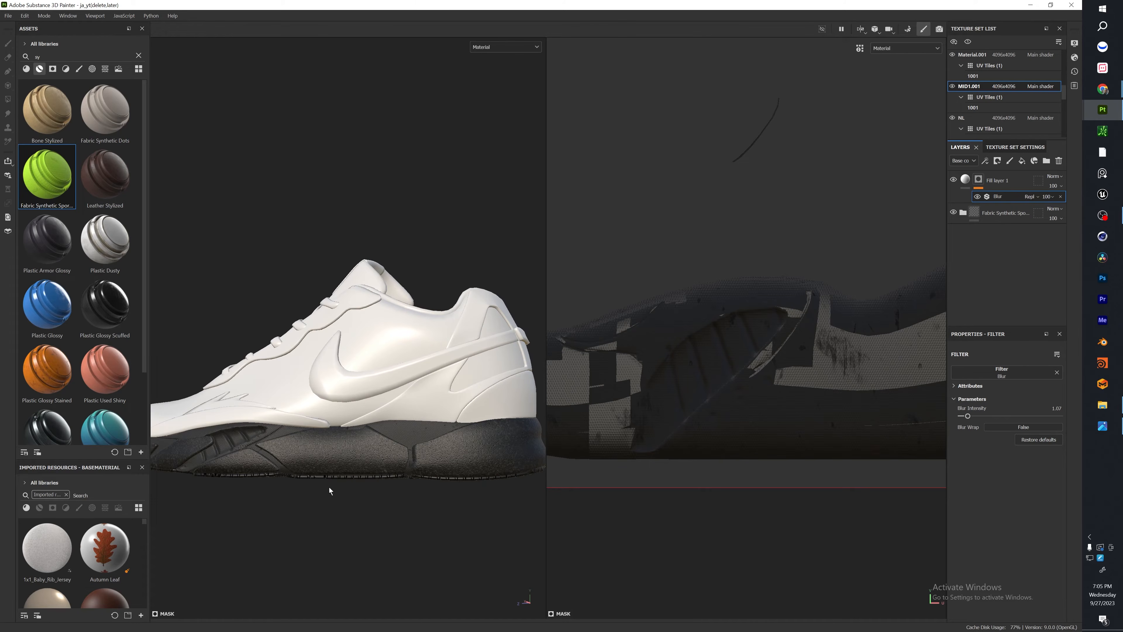
left_click(998, 181)
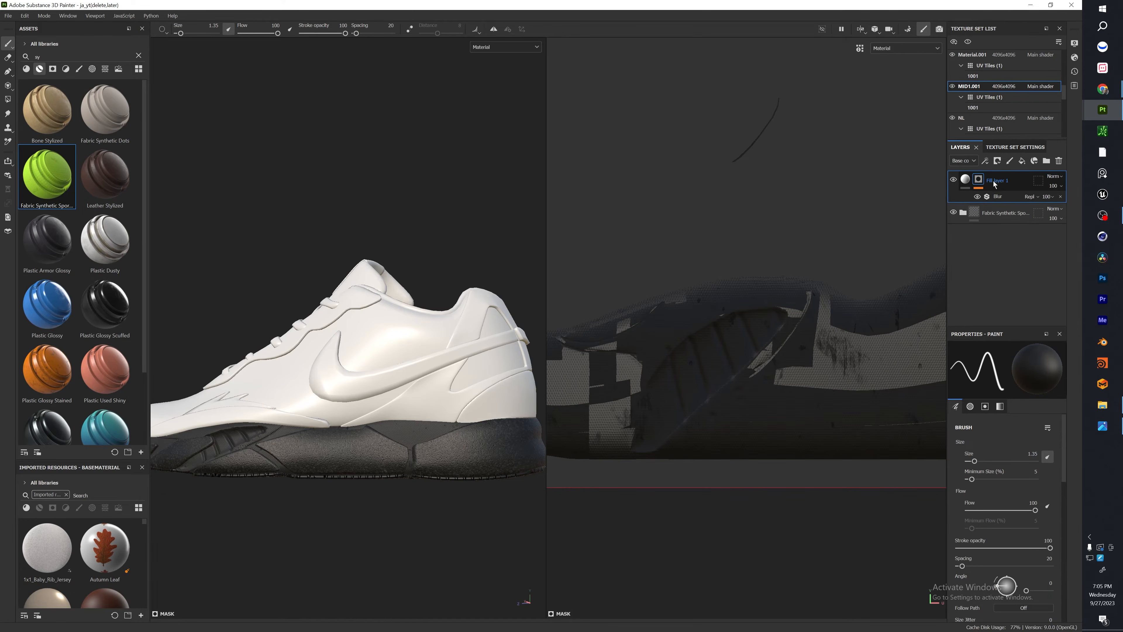
right_click(374, 456, "ctrl+alt")
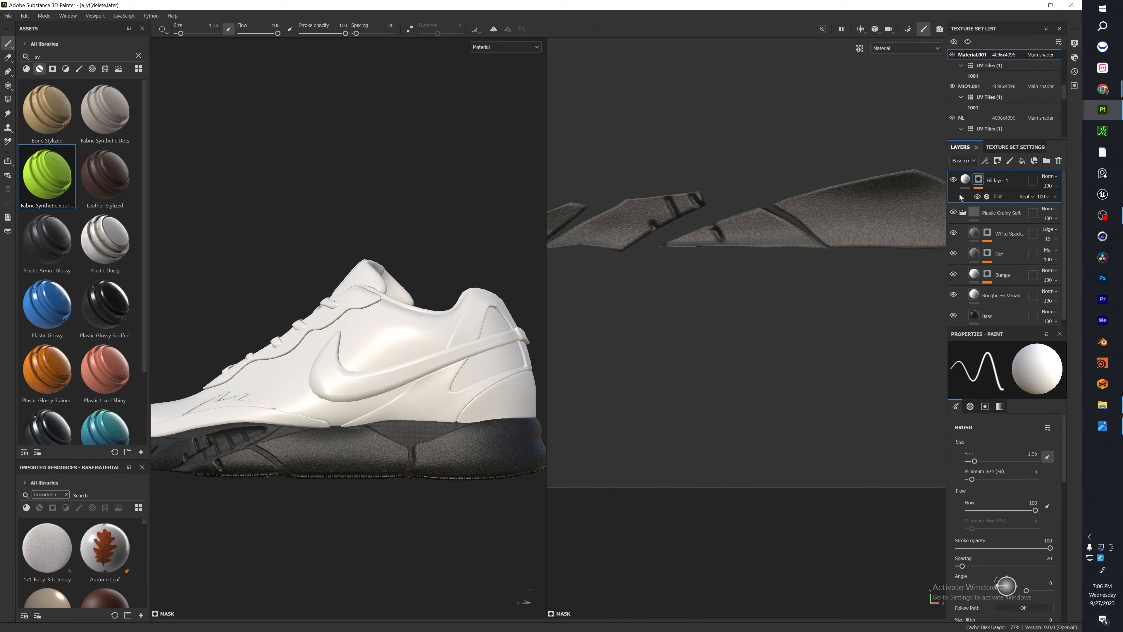
Collapse the Plastic Grainy Soft folder and clear the mask of the pasted fill layer.
left_click(963, 212)
right_click(978, 182)
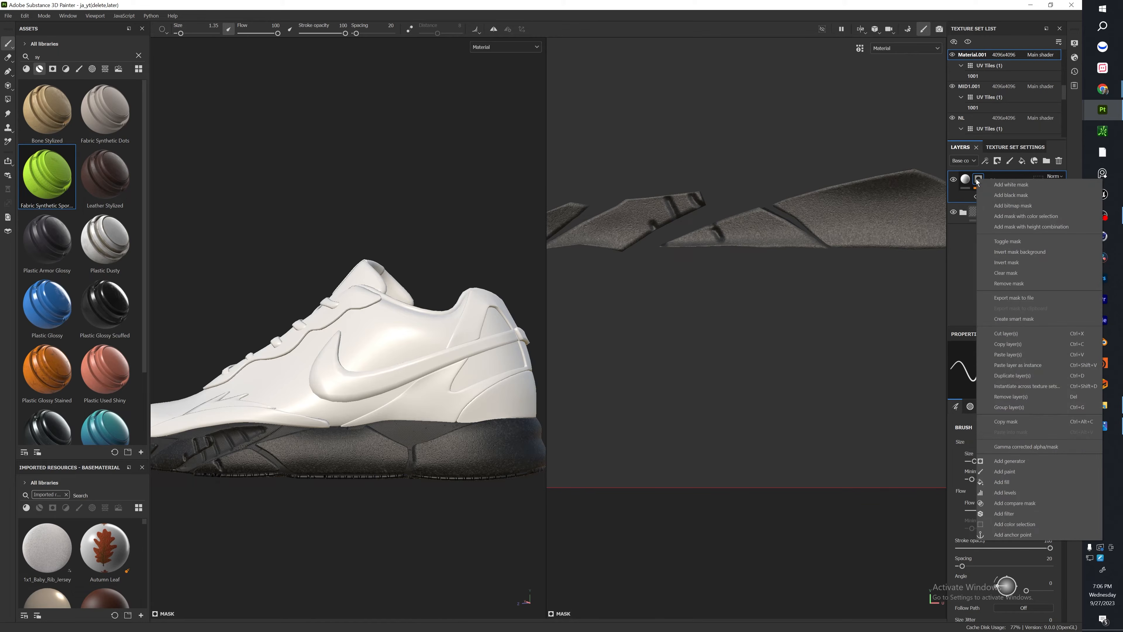
left_click(1021, 274)
Paint four slanted pairs of groove lines in the mask across the grainy plastic panel on the midsole's side.
left_click_drag(325, 458, 349, 449, "alt")
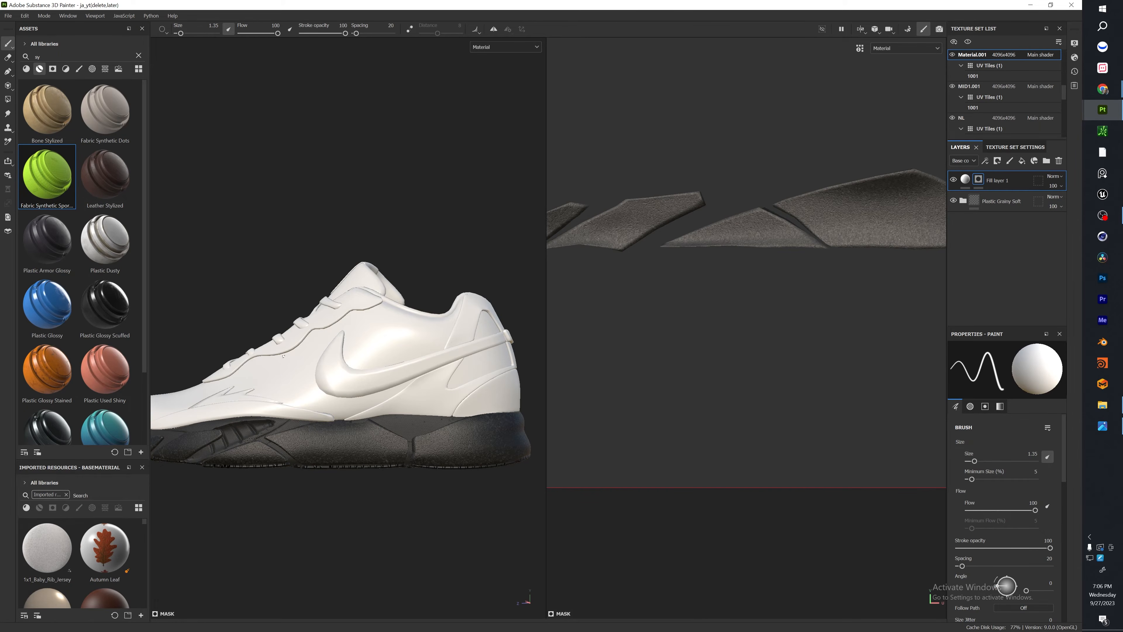
scroll(284, 355, "up", 3)
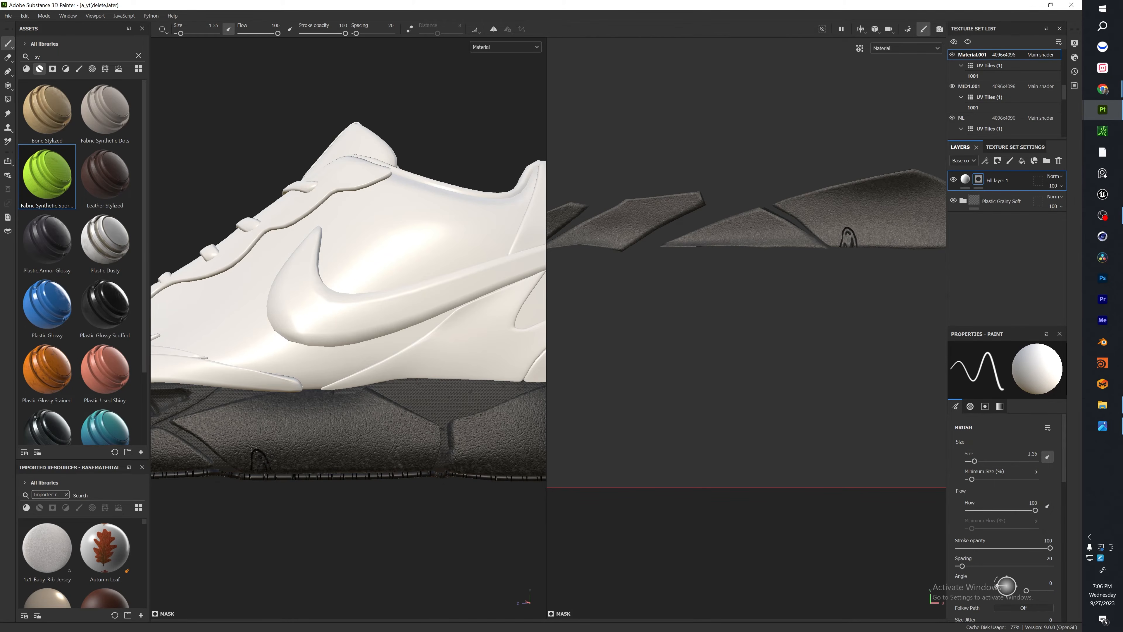
left_click_drag(253, 450, 217, 401)
mouse_move(299, 467)
left_mouse_down()
mouse_move(301, 444)
mouse_move(265, 394)
left_mouse_up()
mouse_move(337, 469)
left_mouse_down()
mouse_move(347, 444)
mouse_move(342, 468)
mouse_move(345, 448)
mouse_move(295, 387)
left_mouse_up()
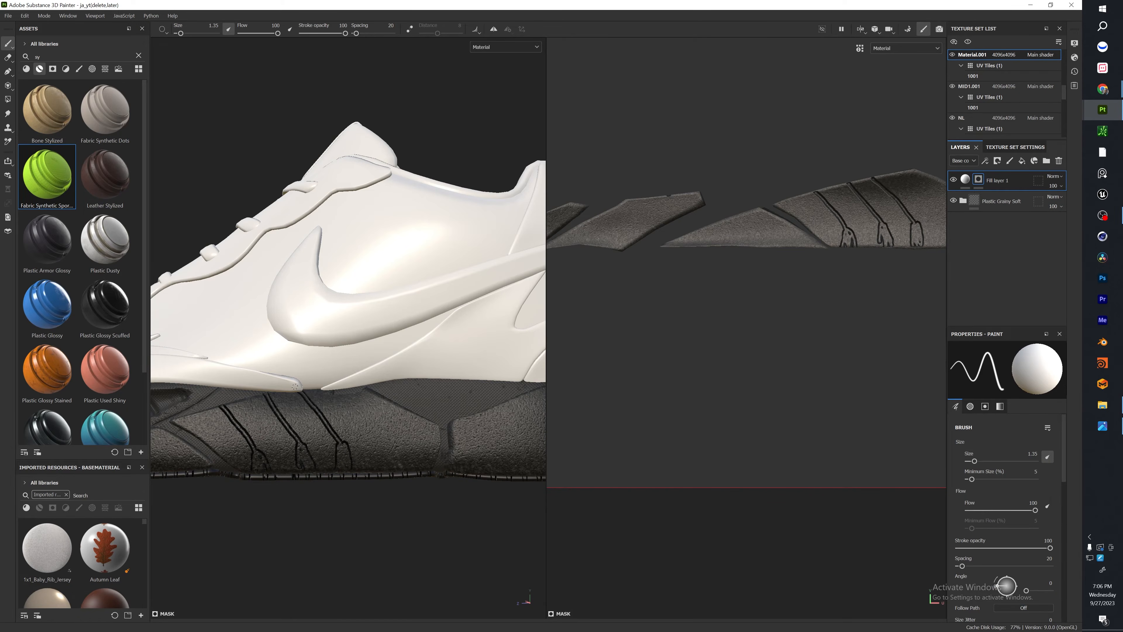
mouse_move(382, 468)
left_mouse_down()
mouse_move(381, 445)
mouse_move(397, 470)
mouse_move(335, 395)
left_mouse_up()
key("ctrl+z")
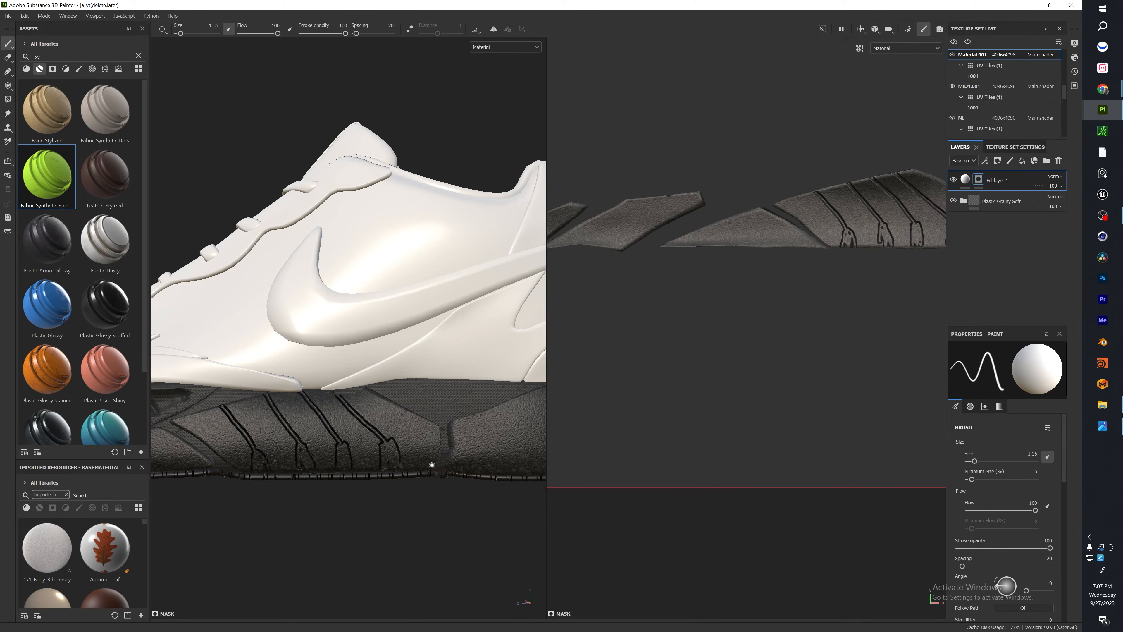
left_click_drag(430, 465, 425, 452)
left_click_drag(419, 438, 426, 449)
Paint a long pair of groove lines with an angled front end along the midsole's heel panel.
scroll(502, 430, "down", 3)
middle_click_drag(502, 430, 371, 434, "alt")
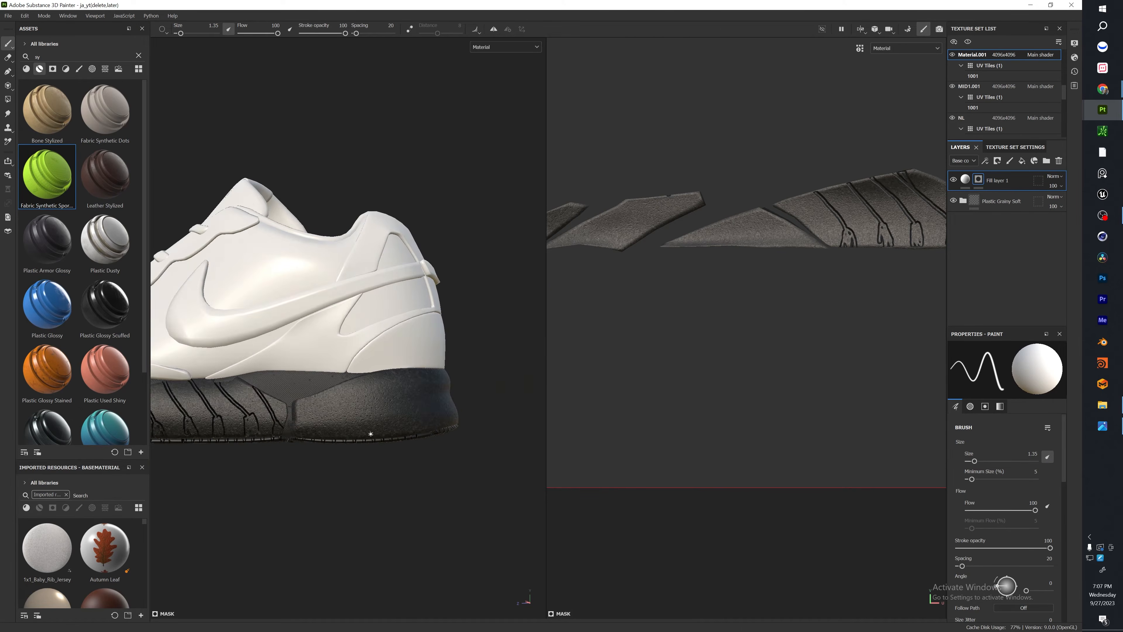
scroll(297, 457, "up", 2)
mouse_move(304, 439)
left_mouse_down()
mouse_move(394, 396)
mouse_move(490, 379)
left_mouse_up()
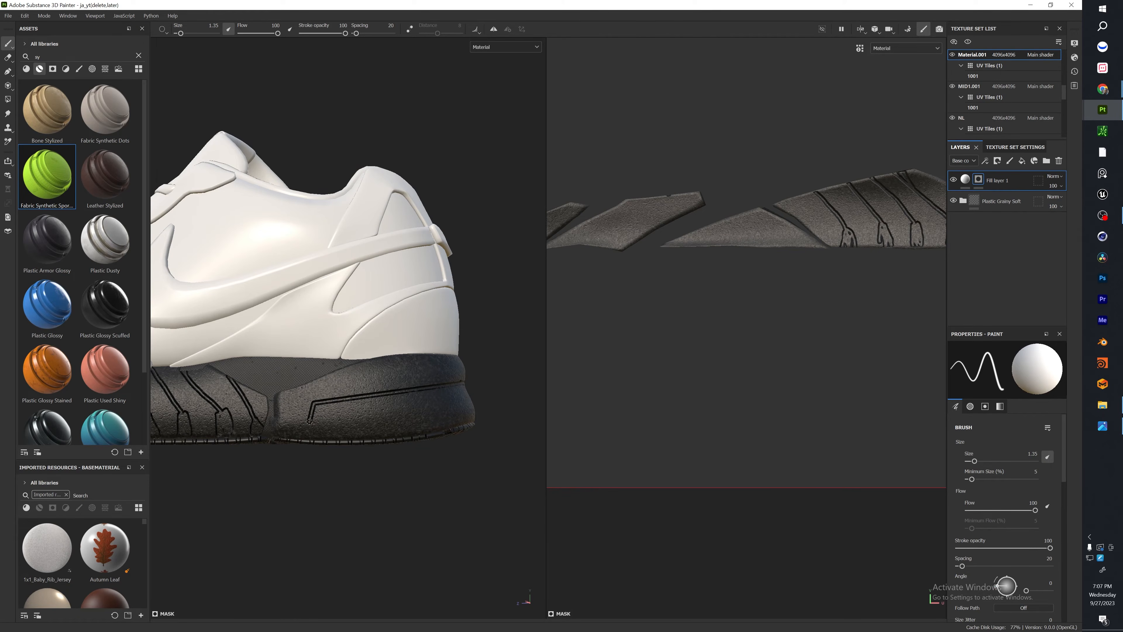
left_click_drag(309, 422, 302, 435)
Extend the slanted side groove lines with short strokes down to the lower edge of the midsole.
middle_click_drag(296, 461, 428, 465, "alt")
scroll(290, 431, "up", 3)
left_click_drag(292, 427, 296, 439)
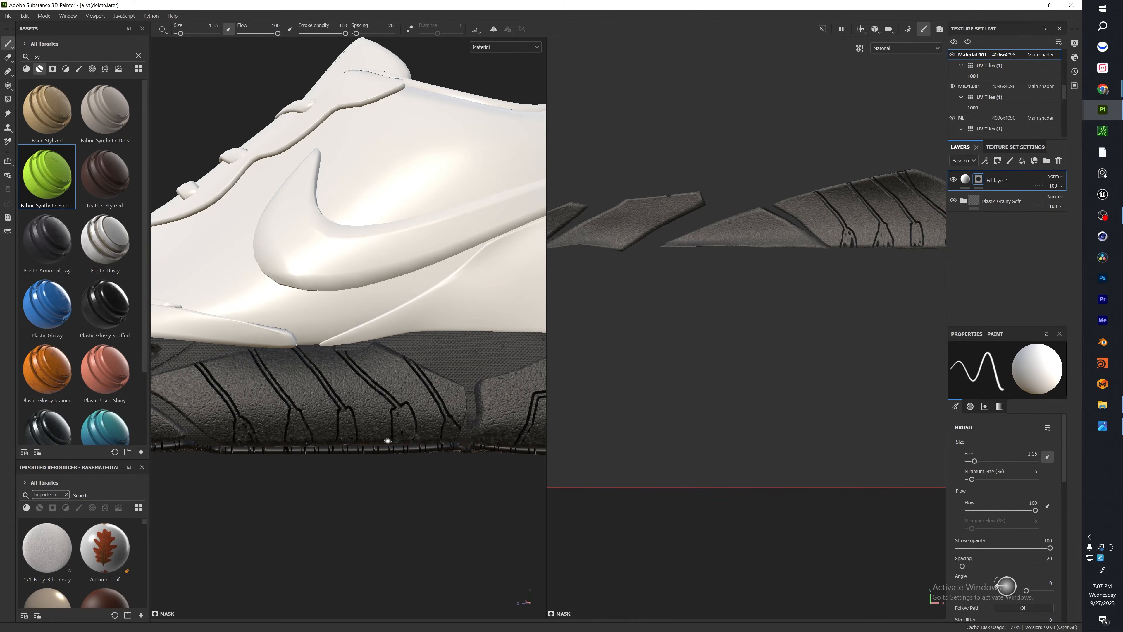
left_click_drag(243, 428, 250, 444)
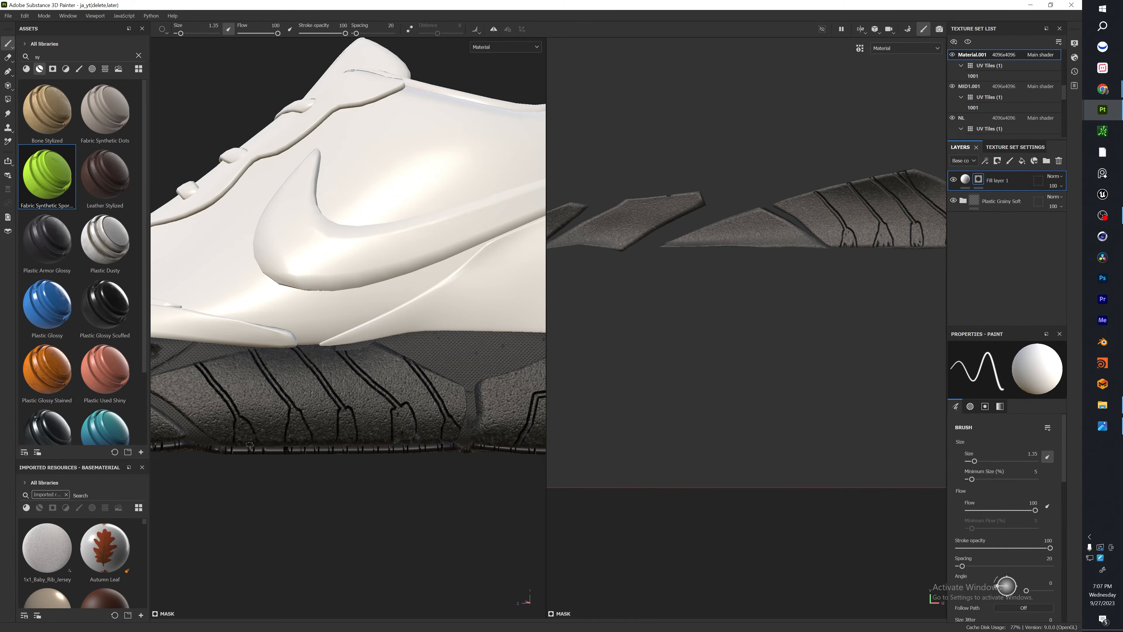
Add a Blur filter to the fill layer's mask and set its intensity to 2.21.
right_click(988, 180)
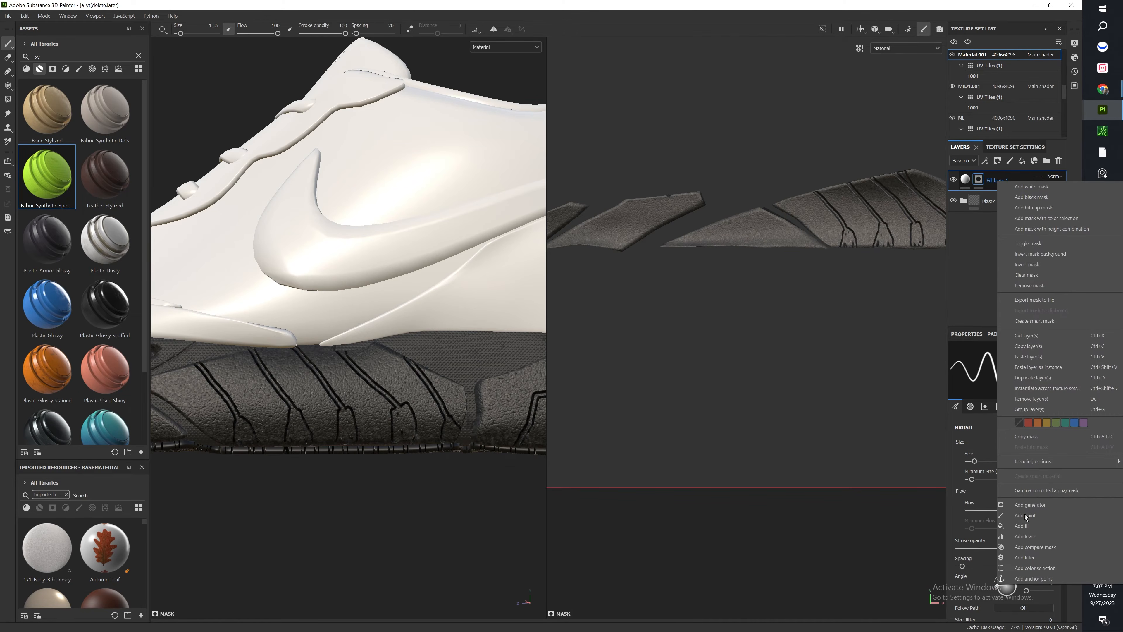
left_click(1024, 558)
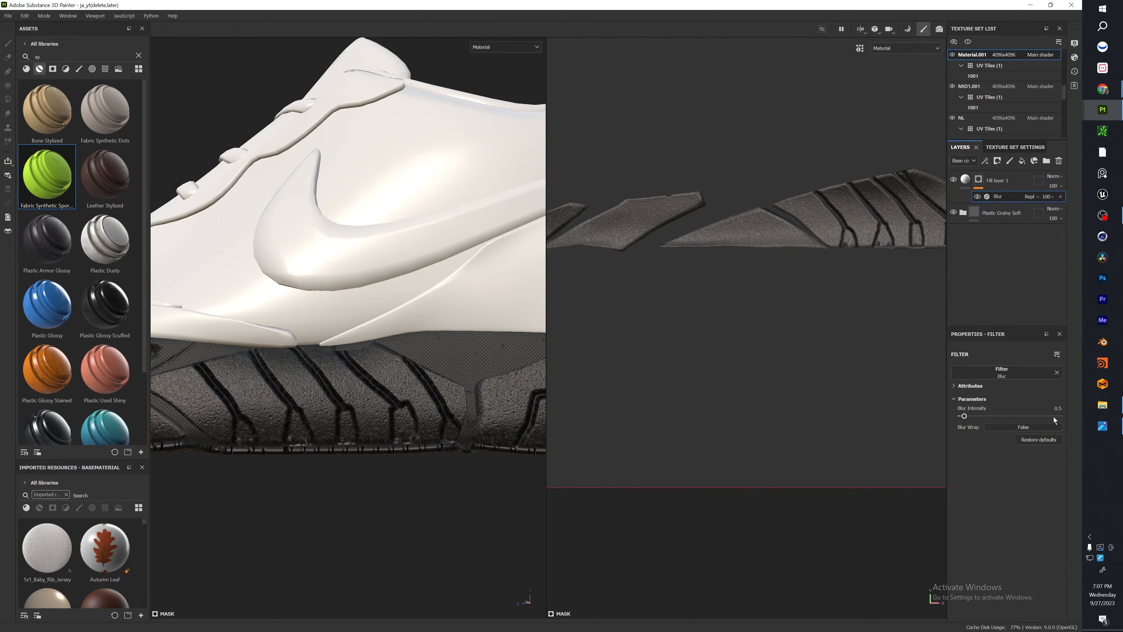
left_click_drag(965, 416, 977, 418)
left_click_drag(976, 417, 975, 417)
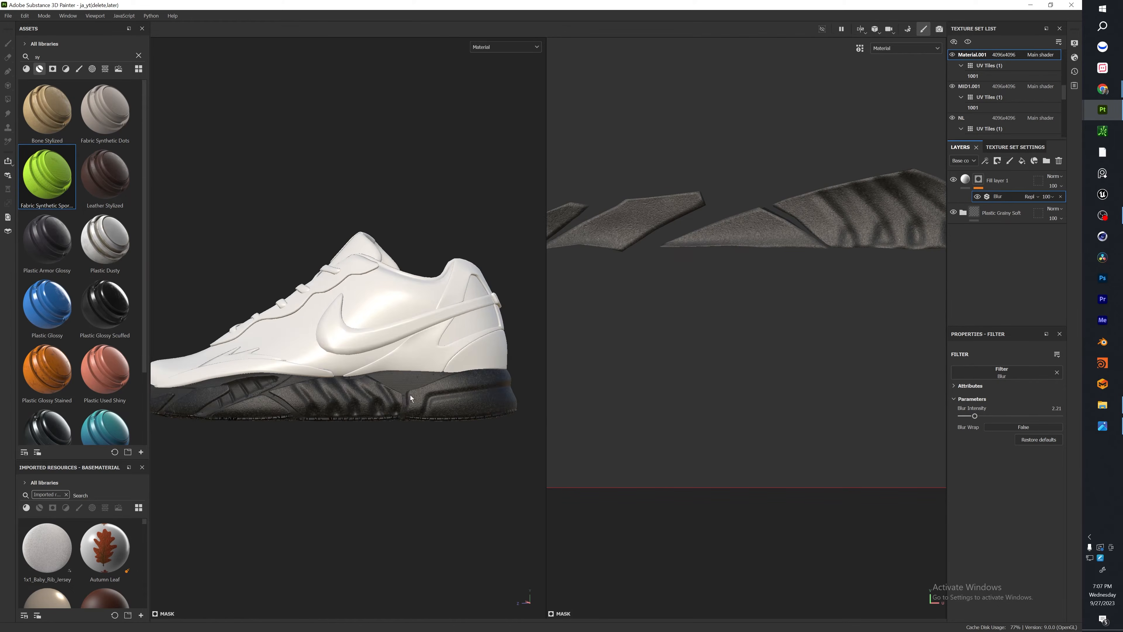
scroll(412, 397, "down", 3)
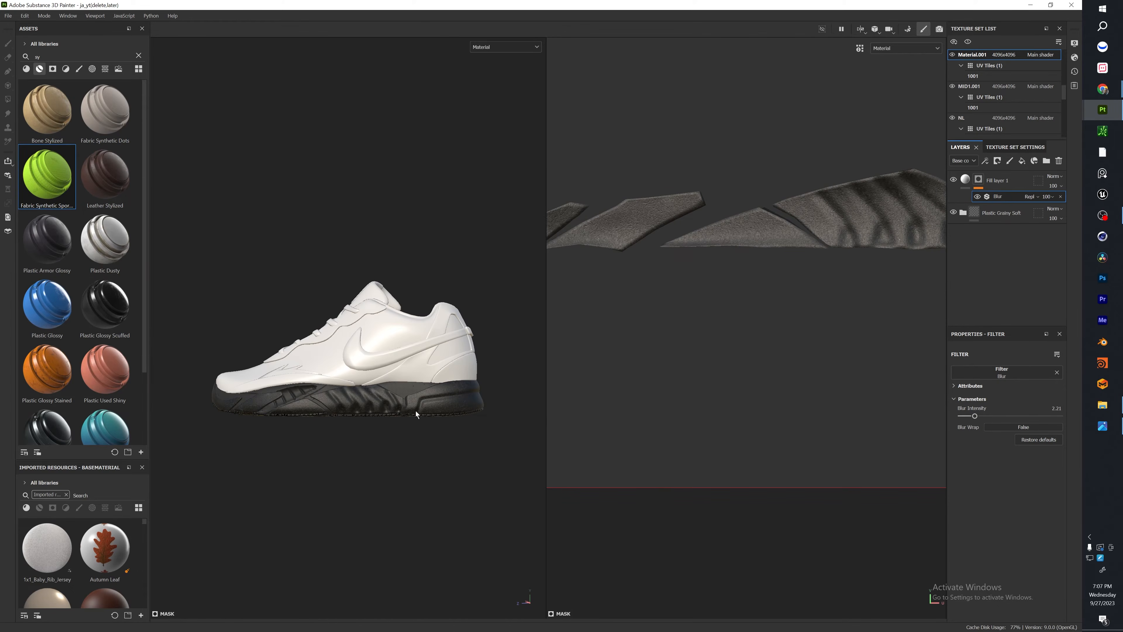
Switch to the sole texture set, add a Blur filter to its fill layer and limit the filter to the height channel.
scroll(377, 402, "up", 6)
mouse_move(447, 395)
left_mouse_down("alt")
mouse_move(311, 391)
mouse_move(452, 460)
mouse_move(221, 457)
mouse_move(293, 430)
mouse_move(429, 517)
mouse_move(404, 430)
mouse_move(357, 459)
left_mouse_up("alt")
scroll(452, 460, "down", 5)
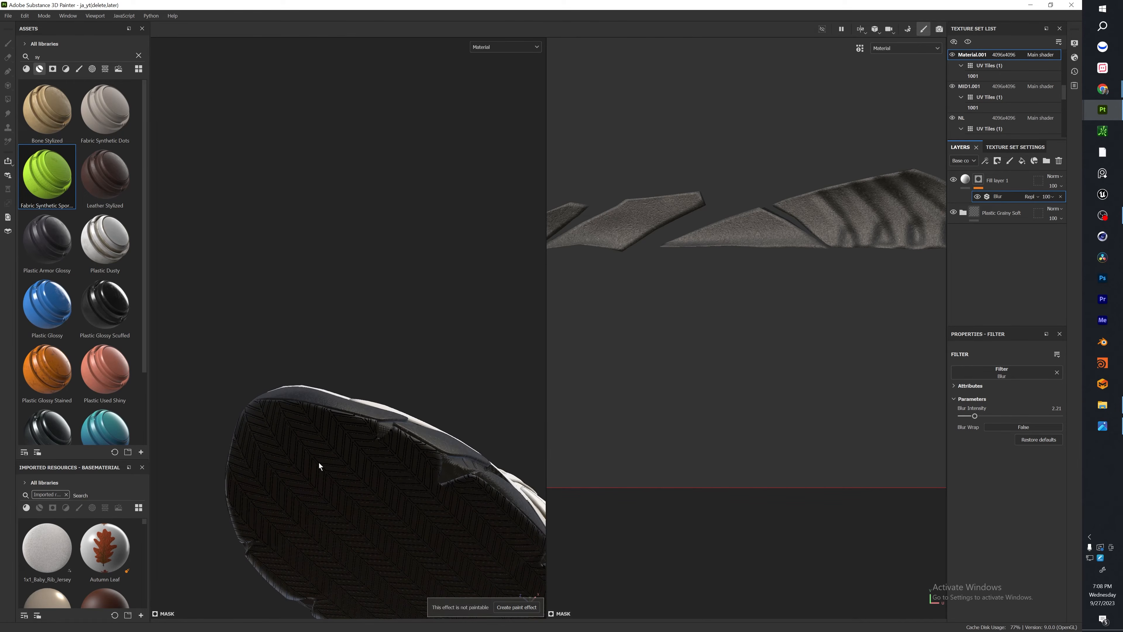
right_click(347, 467, "ctrl+alt")
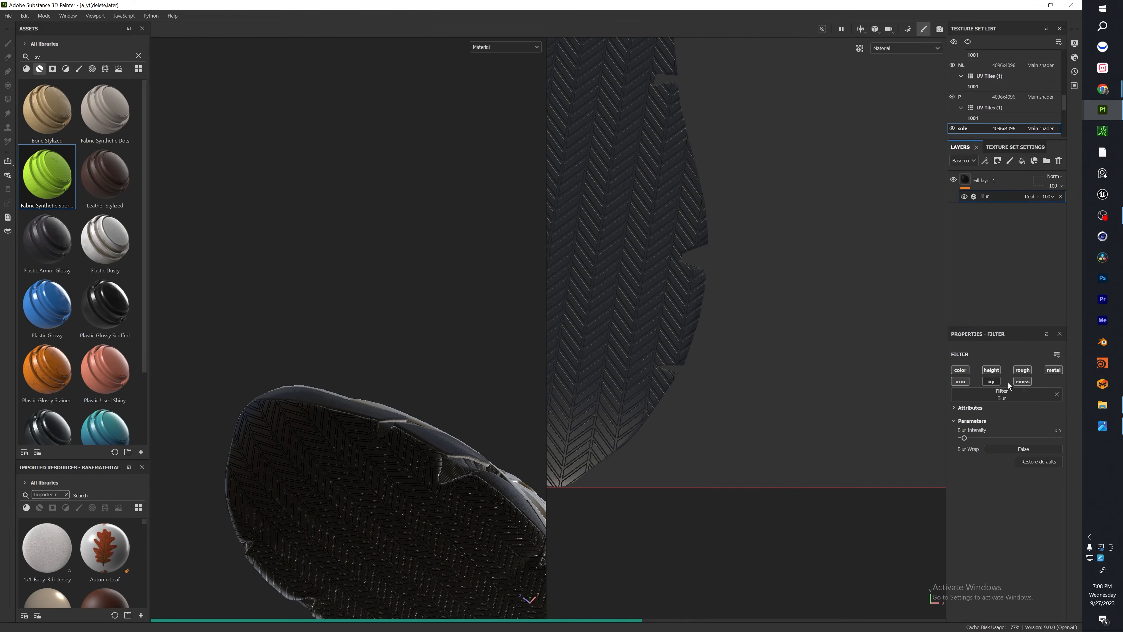
left_click(1023, 372)
left_click(1049, 372)
left_click(963, 382)
left_click(962, 372)
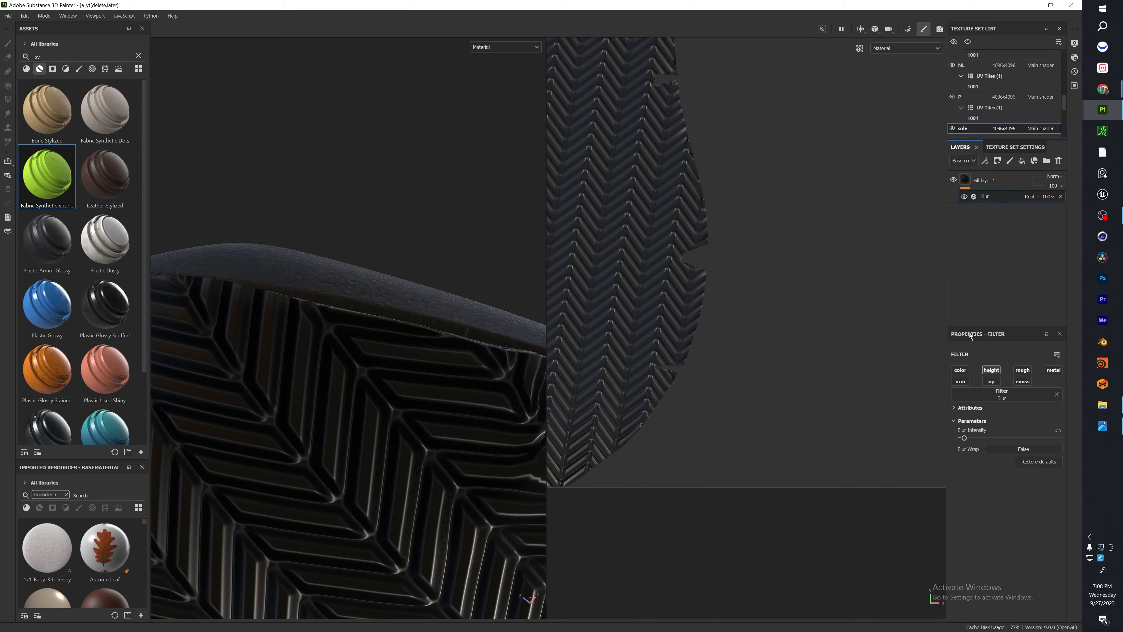
Compare the sole tread with and without the blur, and set the sole's Blur intensity to 1.14.
left_click(965, 197)
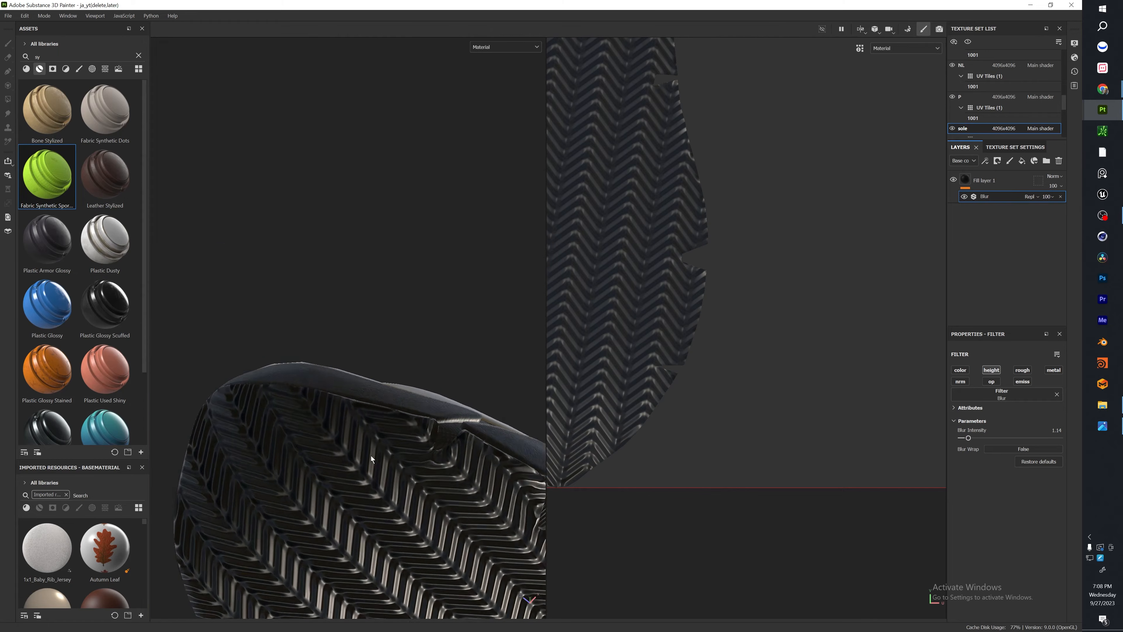
left_click_drag(336, 443, 390, 455, "alt")
scroll(340, 350, "down", 2)
scroll(339, 351, "up", 6)
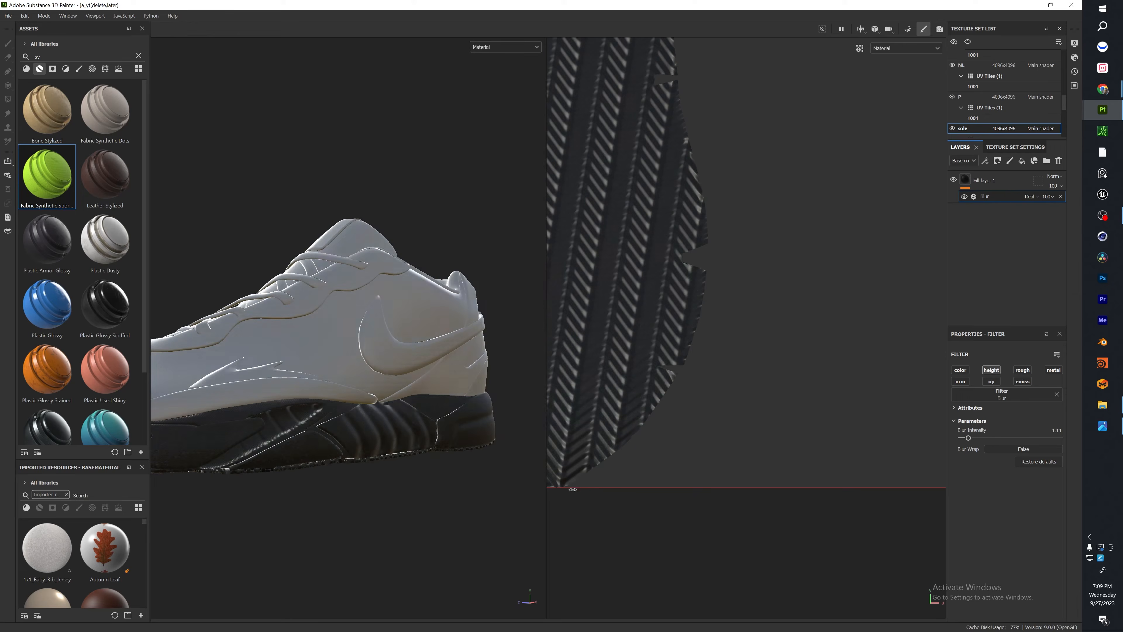
right_click_drag(552, 489, 411, 483, "shift")
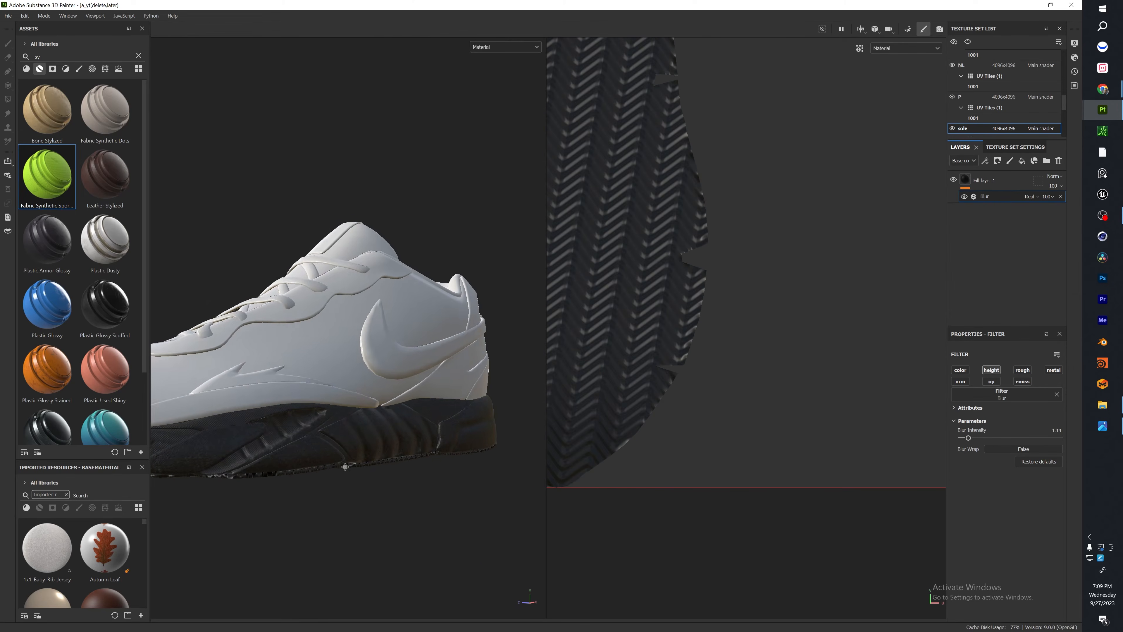
middle_click_drag(344, 456, 476, 477, "alt")
left_click_drag(475, 477, 333, 473, "alt")
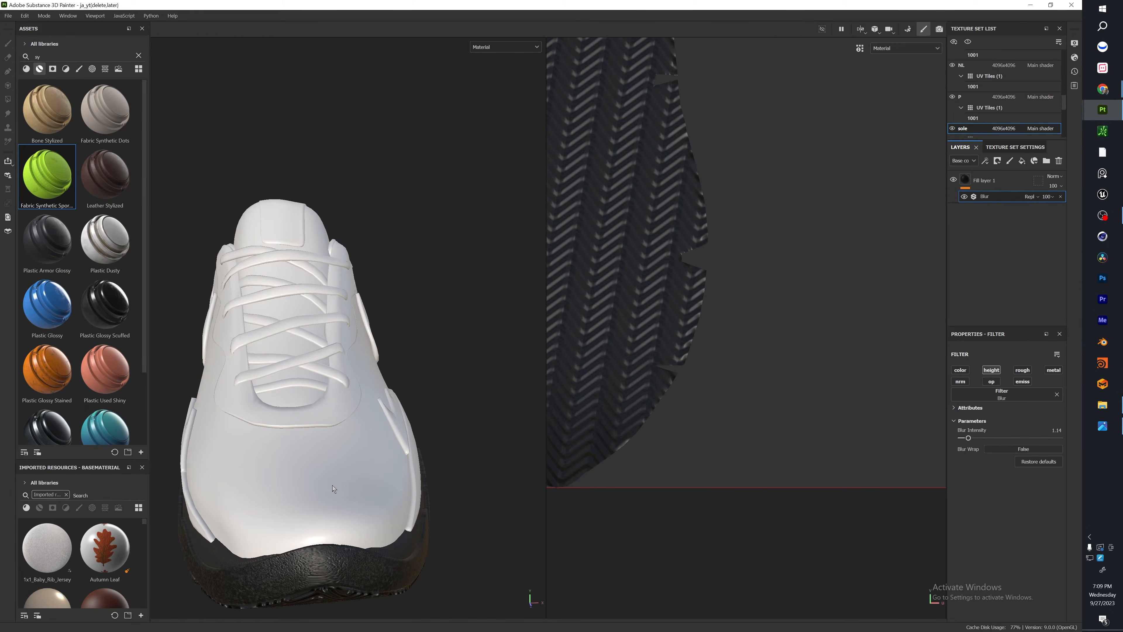
Select the Upper texture set, search the base materials for "fabric ba" and apply Fabric Bamboo to the shoe's upper.
right_click(333, 476, "ctrl+alt")
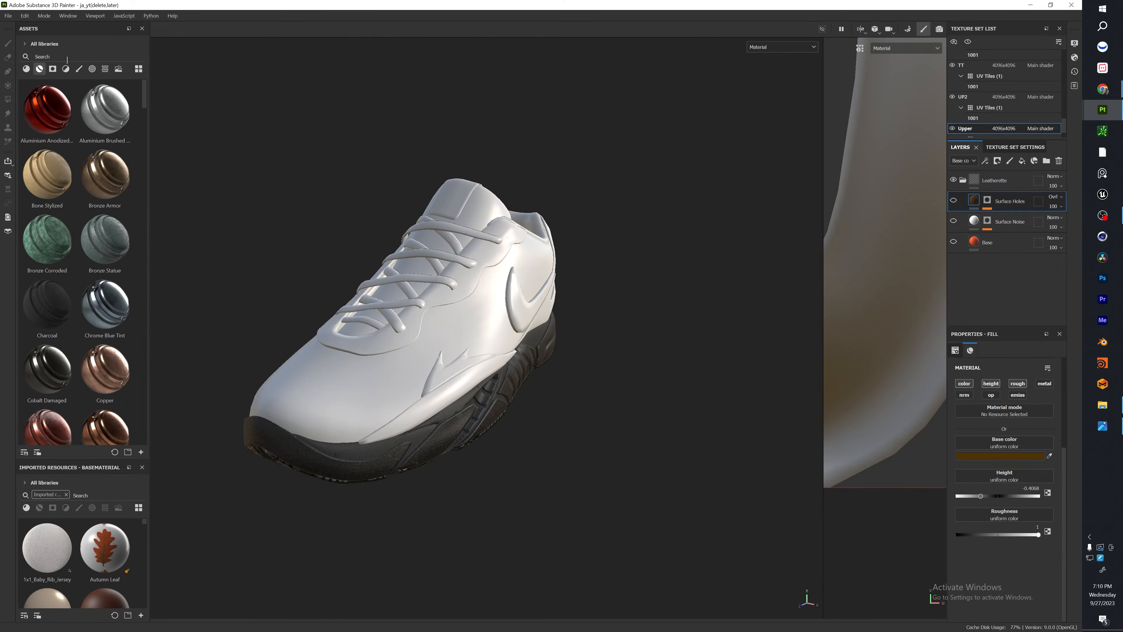
type("fa")
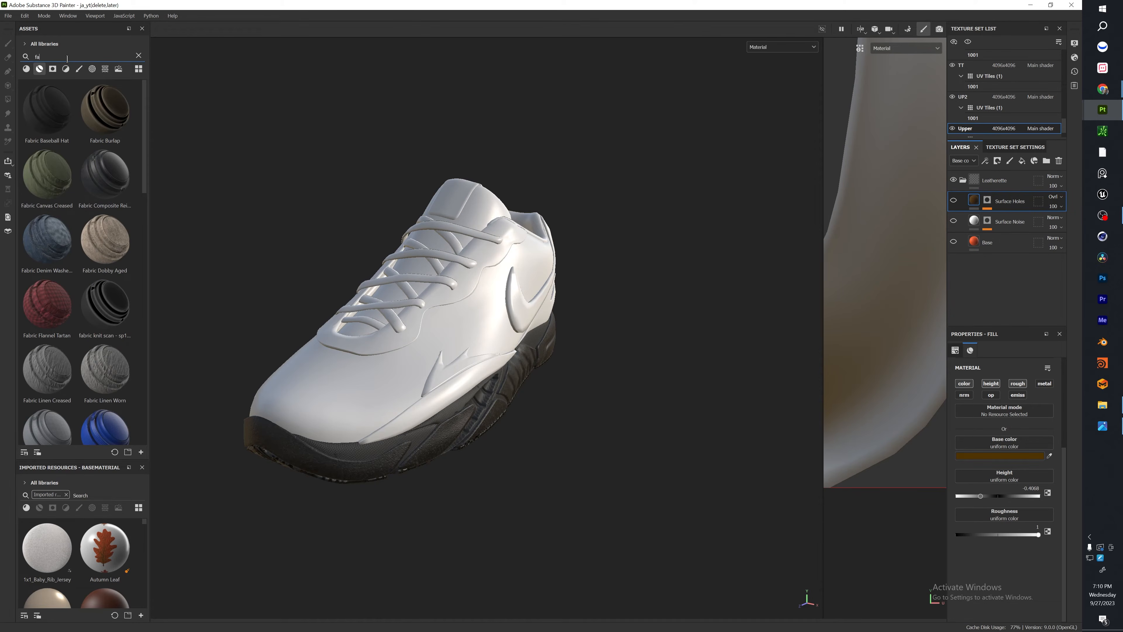
key("BackSpace")
key("BackSpace")
left_click(27, 68)
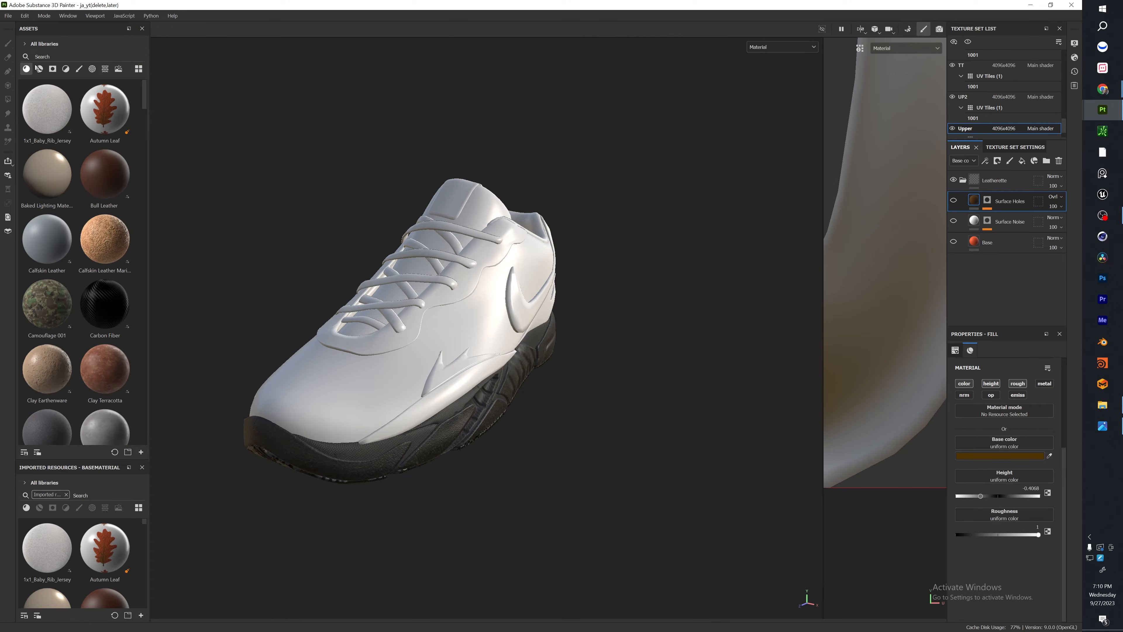
left_click(45, 57)
type("fabric ba")
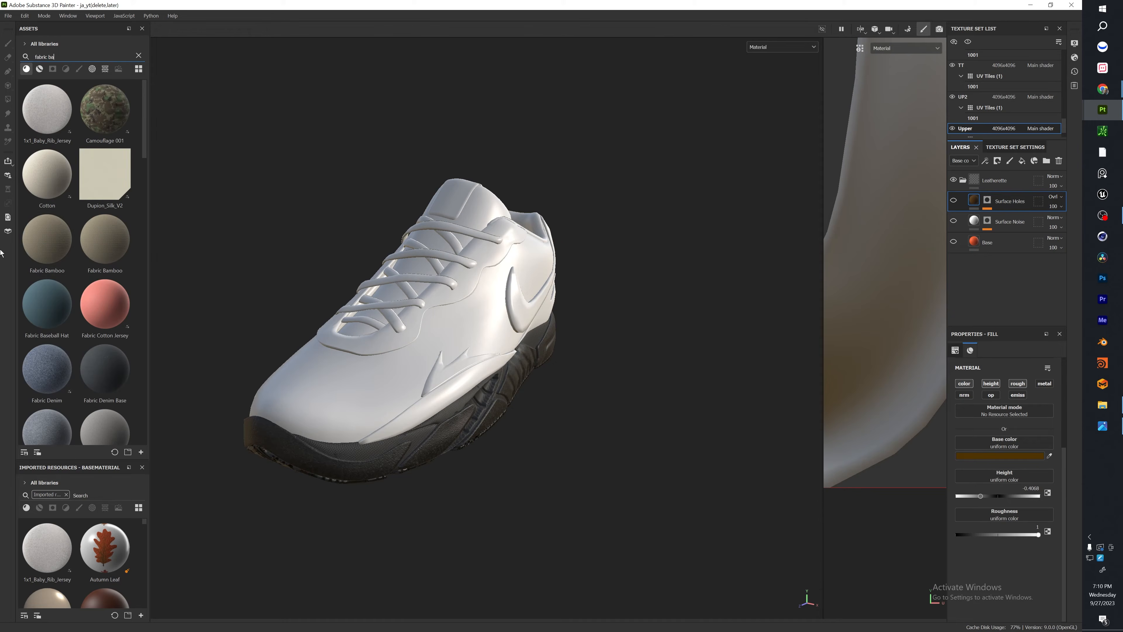
left_click_drag(33, 235, 345, 327)
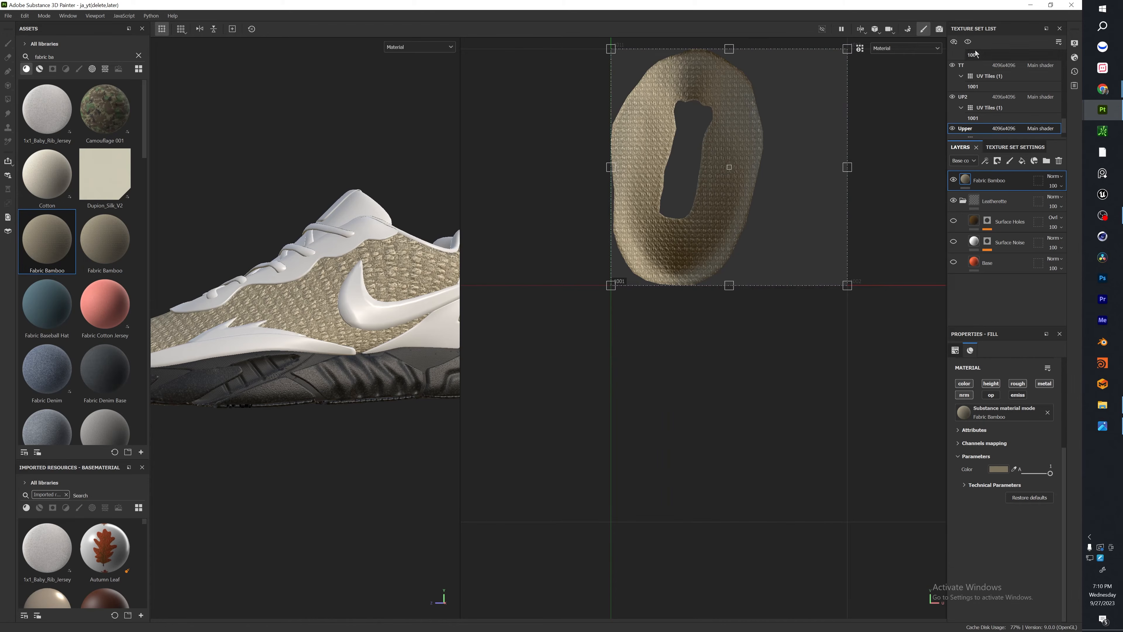
Scale the Fabric Bamboo tile down proportionally to a little over half size, and delete the Leatherette group beneath it.
key("shift")
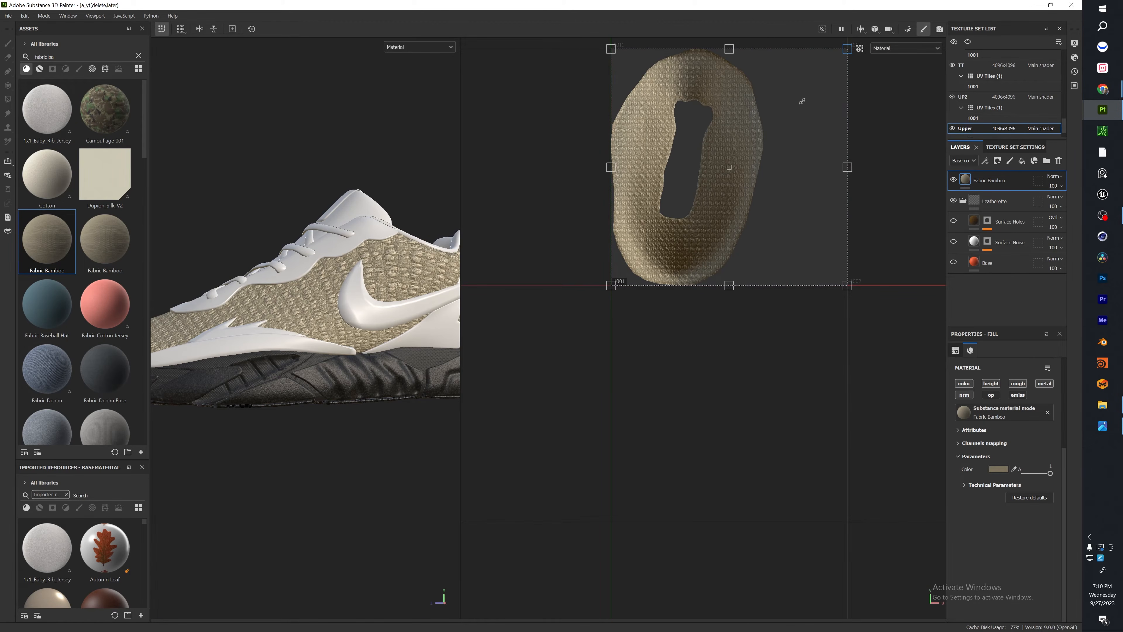
left_click_drag(802, 101, 700, 203)
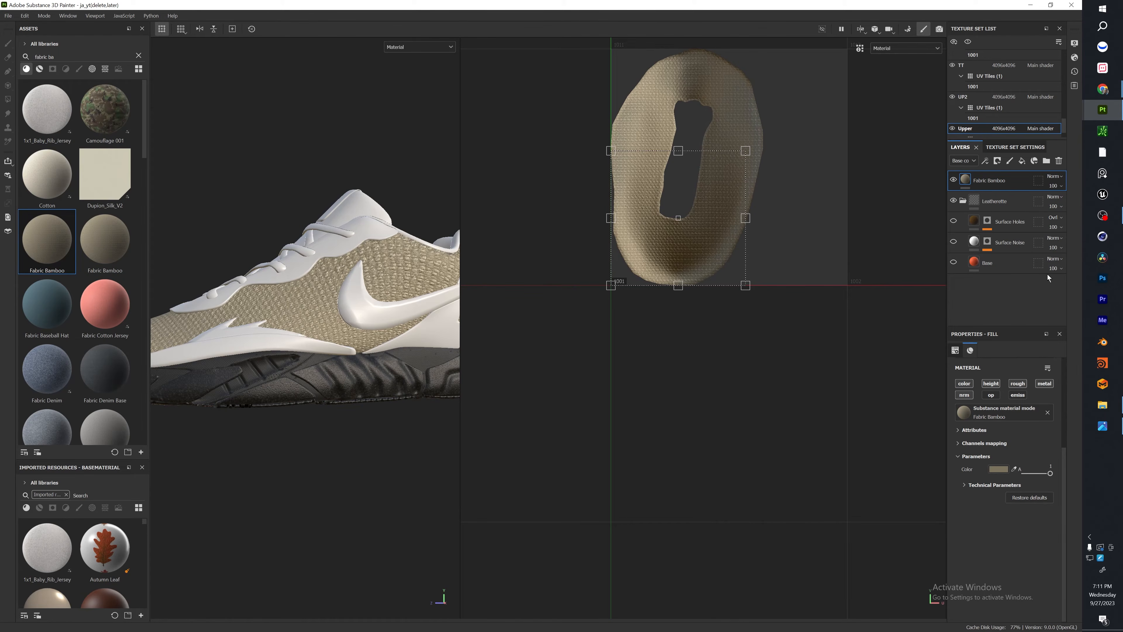
left_click(975, 265)
left_click(964, 200)
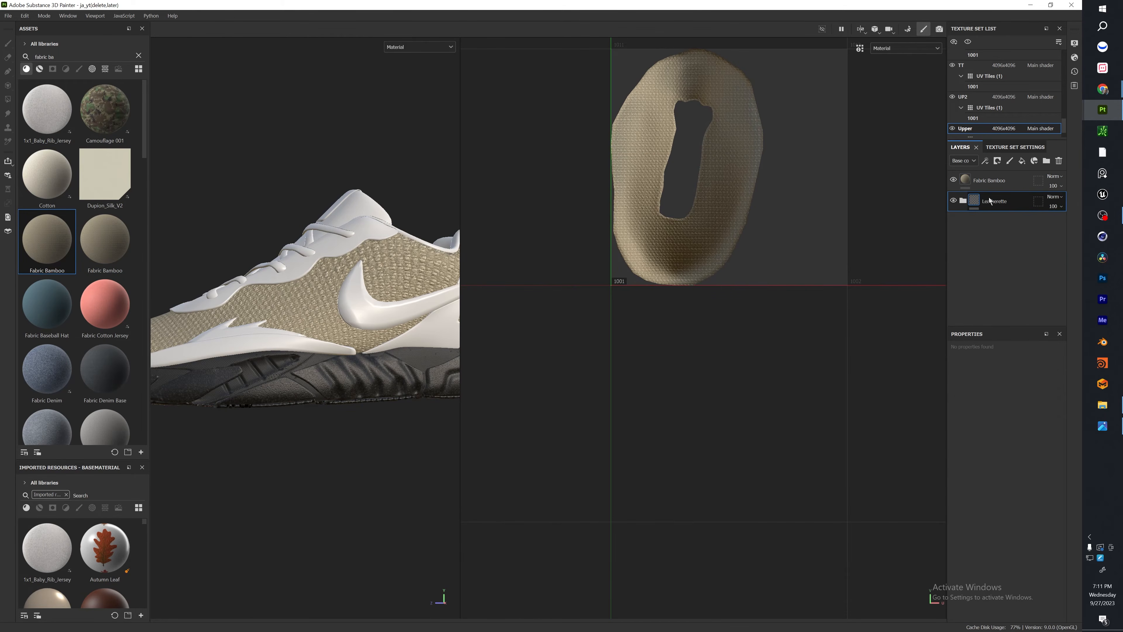
key("Delete")
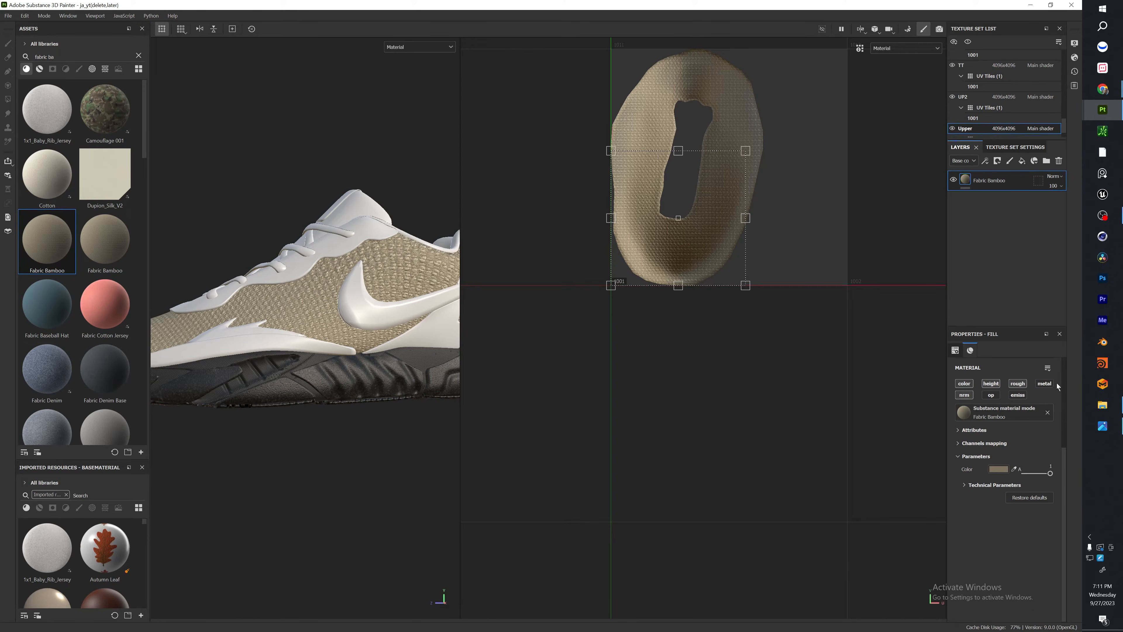
Set the Fabric Bamboo color to saturated blue, hex 0046FF.
left_click(999, 470)
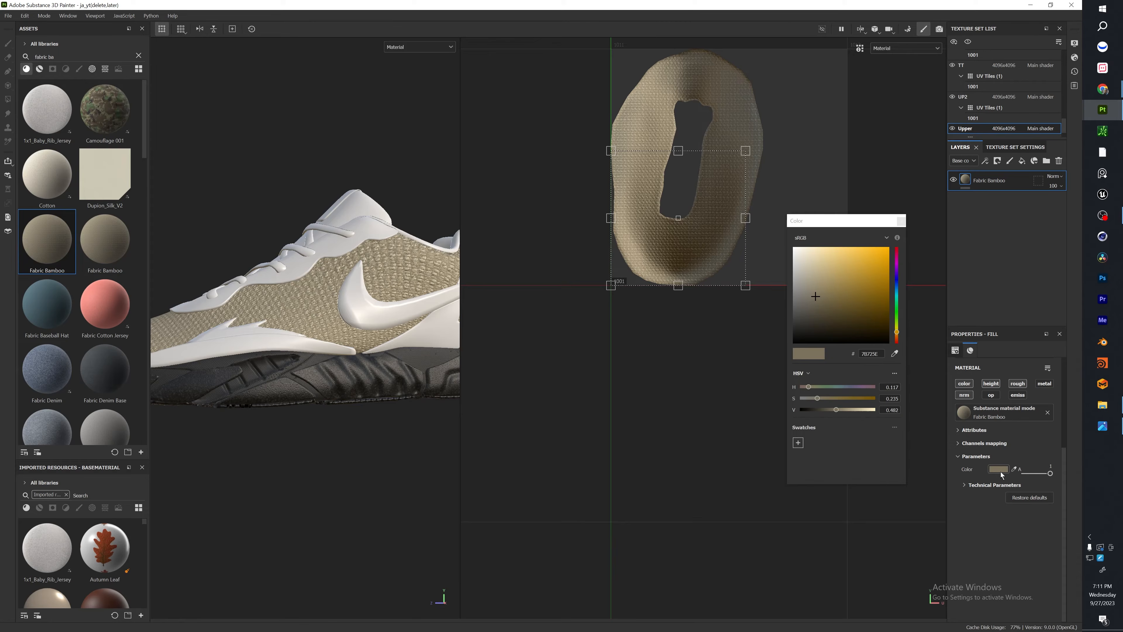
left_click(898, 273)
left_click(897, 290)
left_click(883, 276)
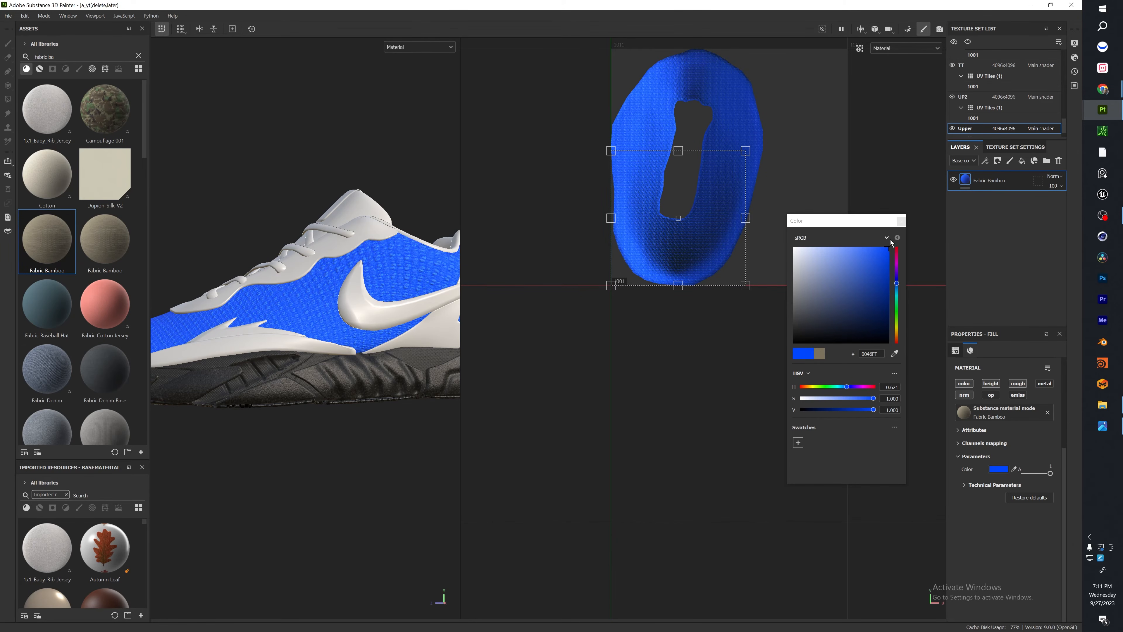
Set the Fabric Bamboo color to hex 1955CE, with Normal Intensity 1.73, Height Range 0.27 and Height Position 0.24.
left_click_drag(873, 399, 866, 400)
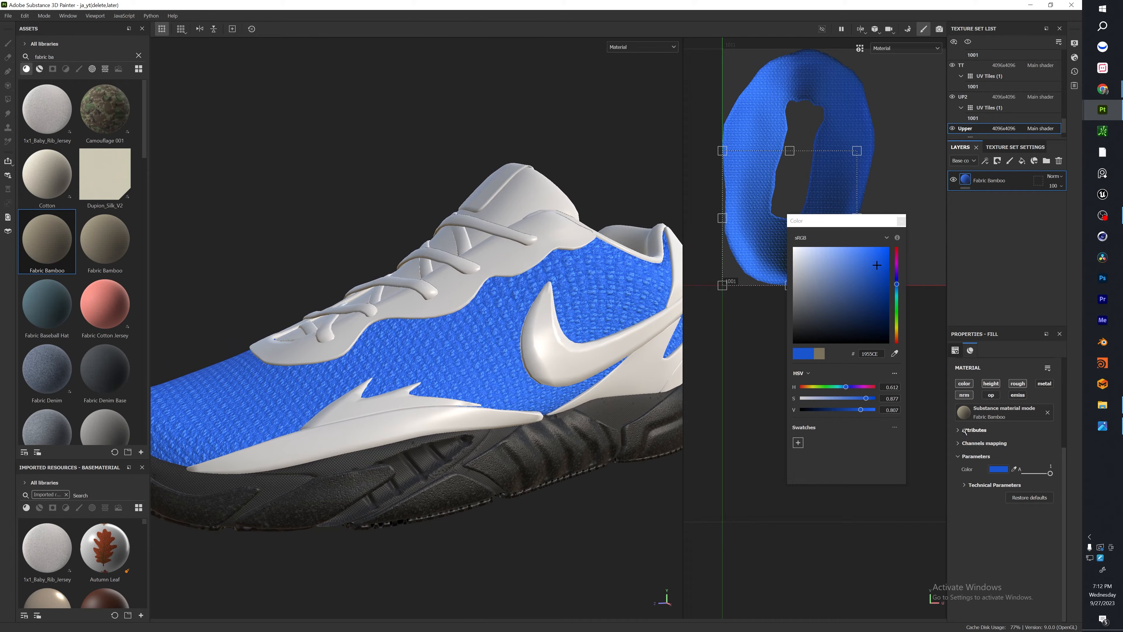
left_click(966, 484)
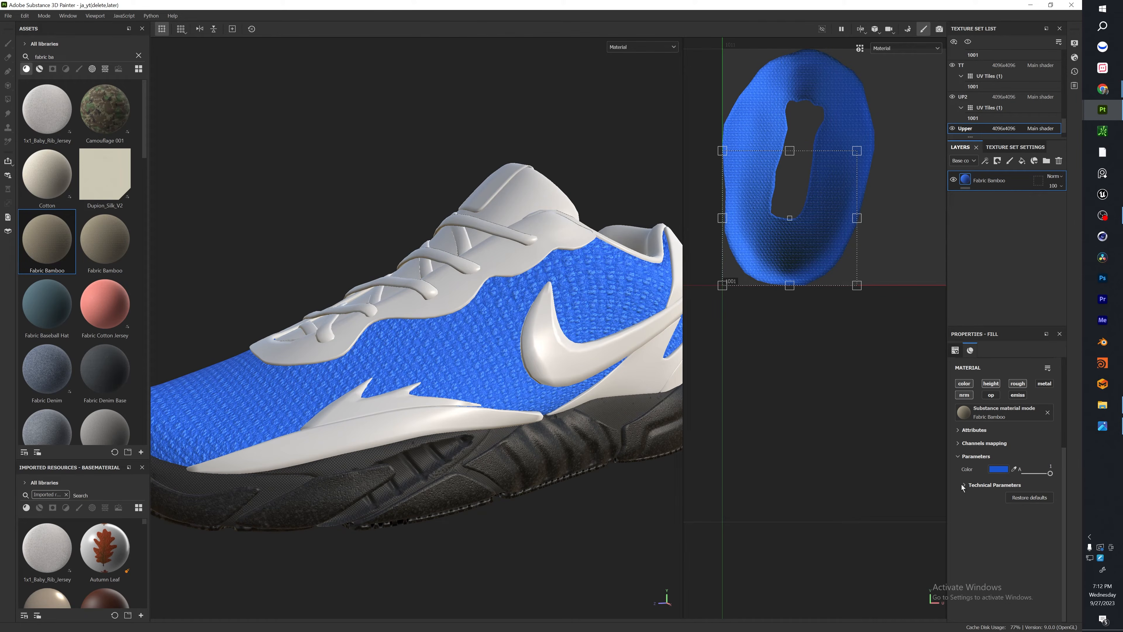
left_click(963, 485)
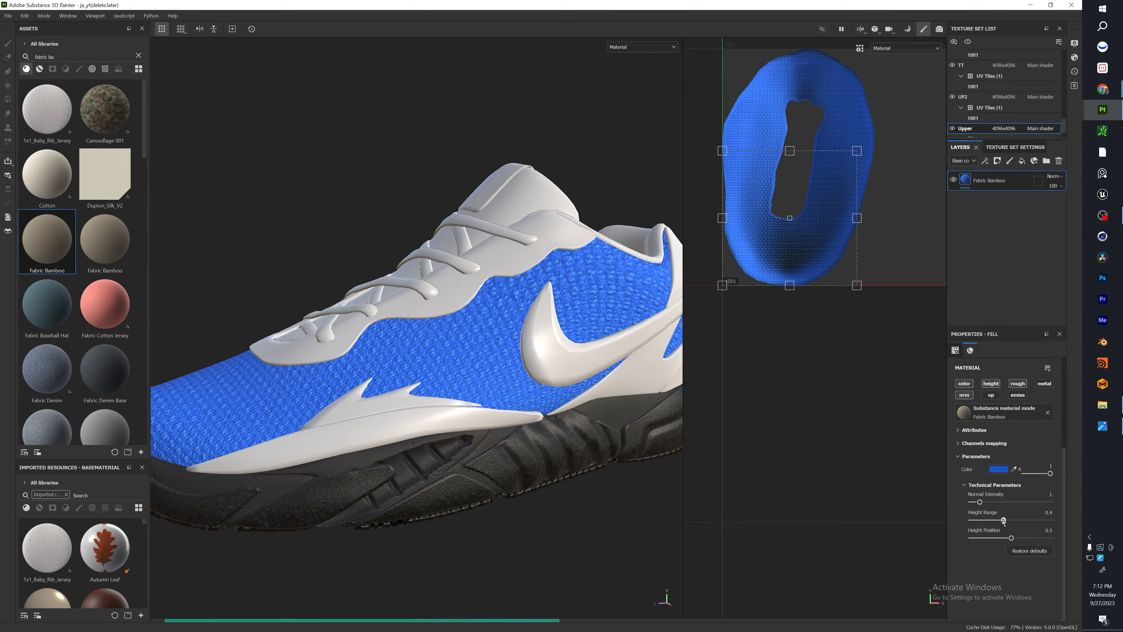
left_click_drag(1004, 521, 1002, 520)
scroll(485, 358, "up", 5)
left_click_drag(485, 358, 573, 316, "alt")
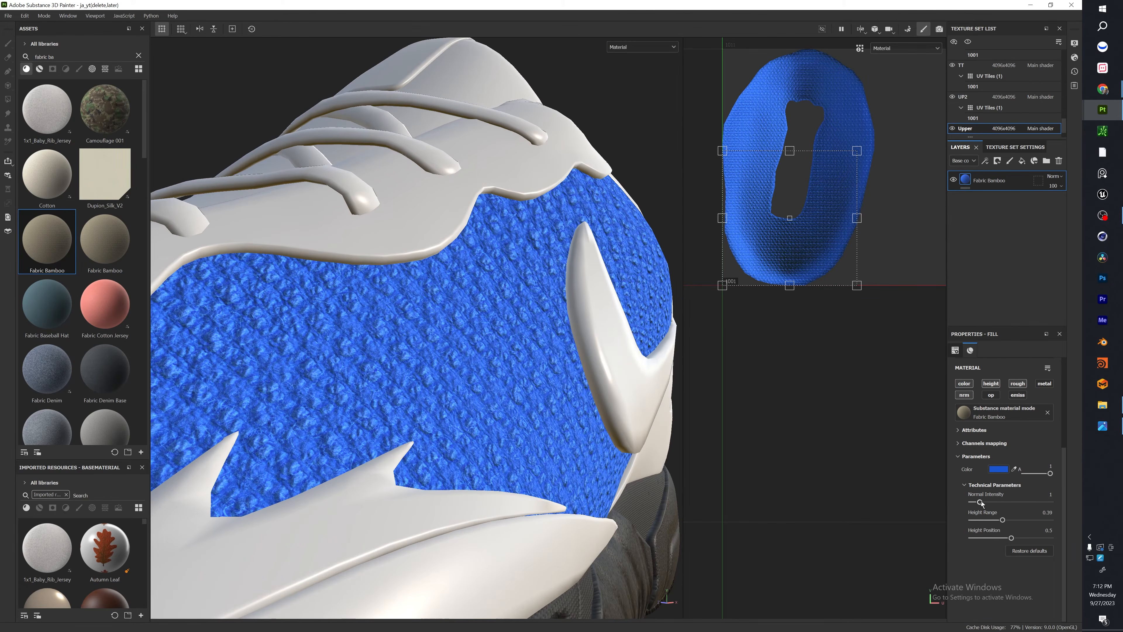
left_click_drag(1012, 502, 998, 538)
left_click_drag(579, 438, 505, 417, "alt")
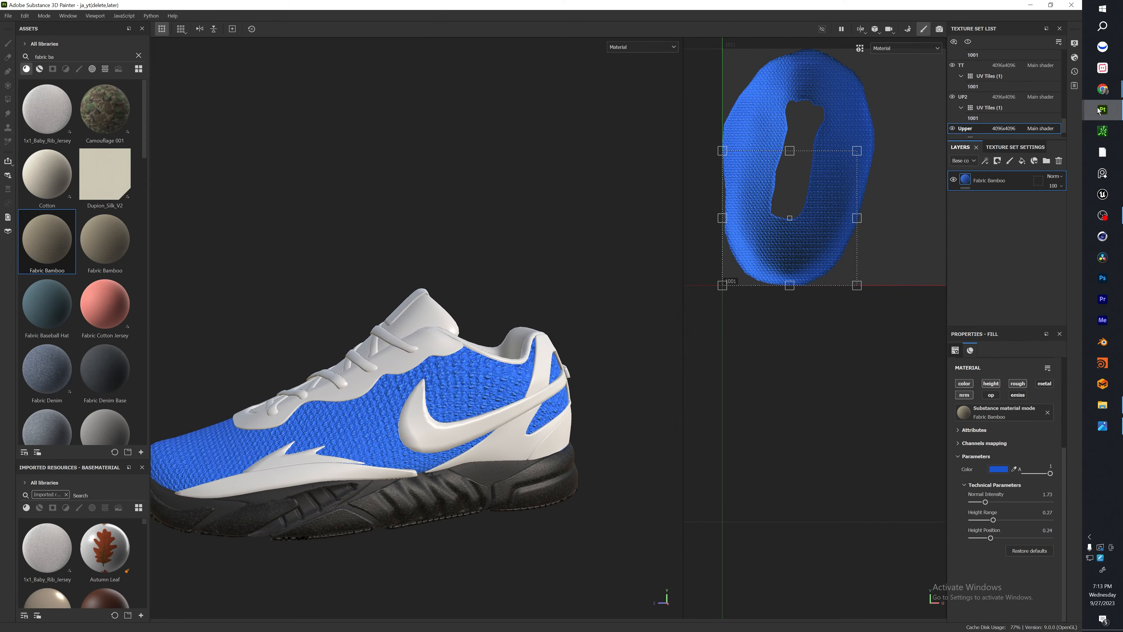
Switch to the finished ja_yt project and examine the grooves and accent line on its upper.
mouse_move(1099, 112)
left_click(1032, 157)
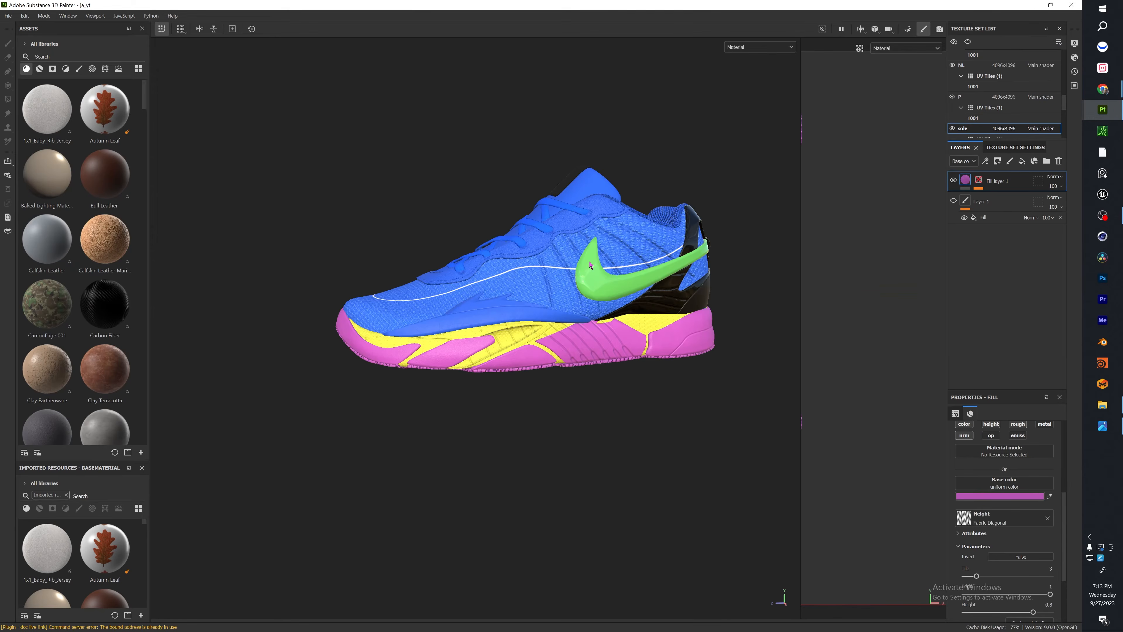
scroll(431, 232, "up", 5)
left_click_drag(593, 275, 511, 251, "alt")
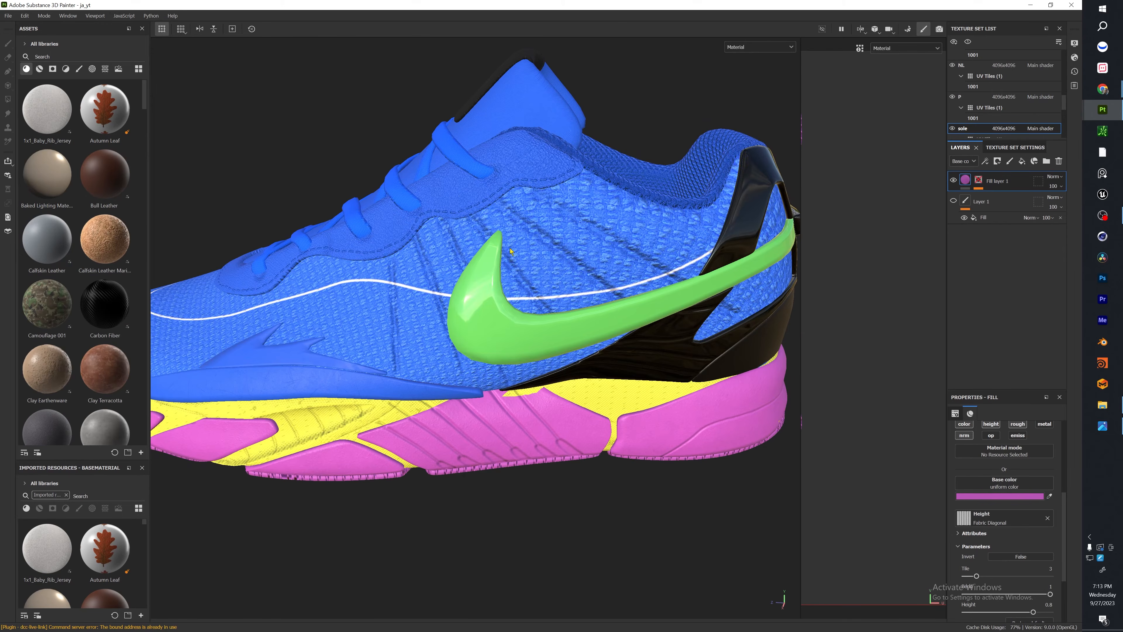
left_click_drag(252, 352, 399, 399, "alt")
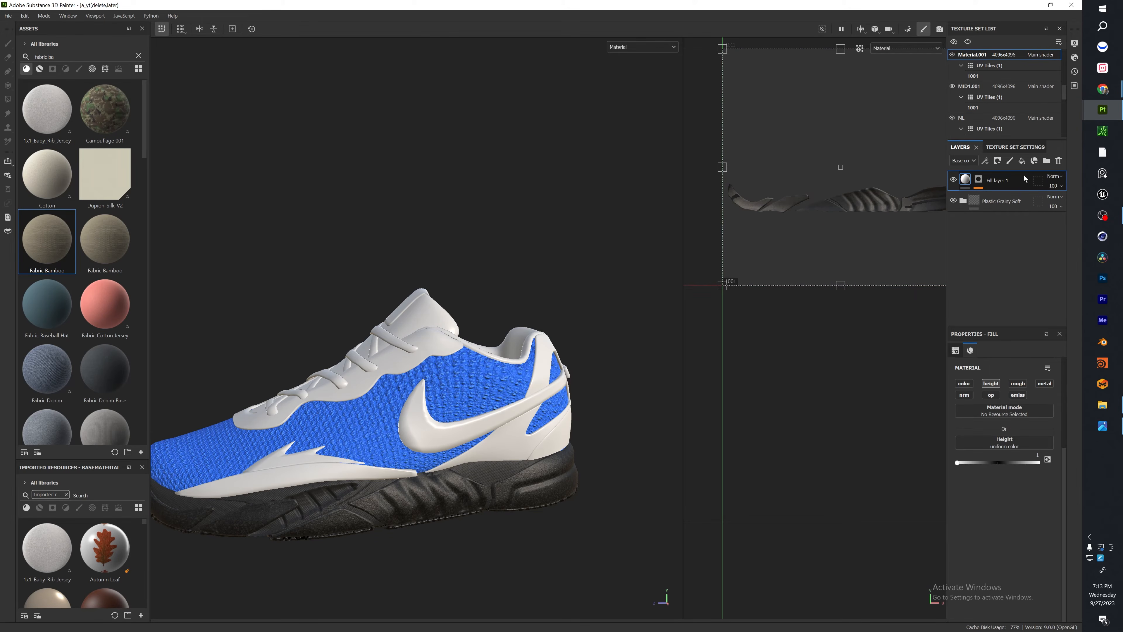
Copy the midsole's groove layer, Fill layer 1, from Material.001 to the Upper texture set and clear its mask.
right_click(476, 387, "ctrl+alt")
key("ctrl+v")
right_click(981, 180)
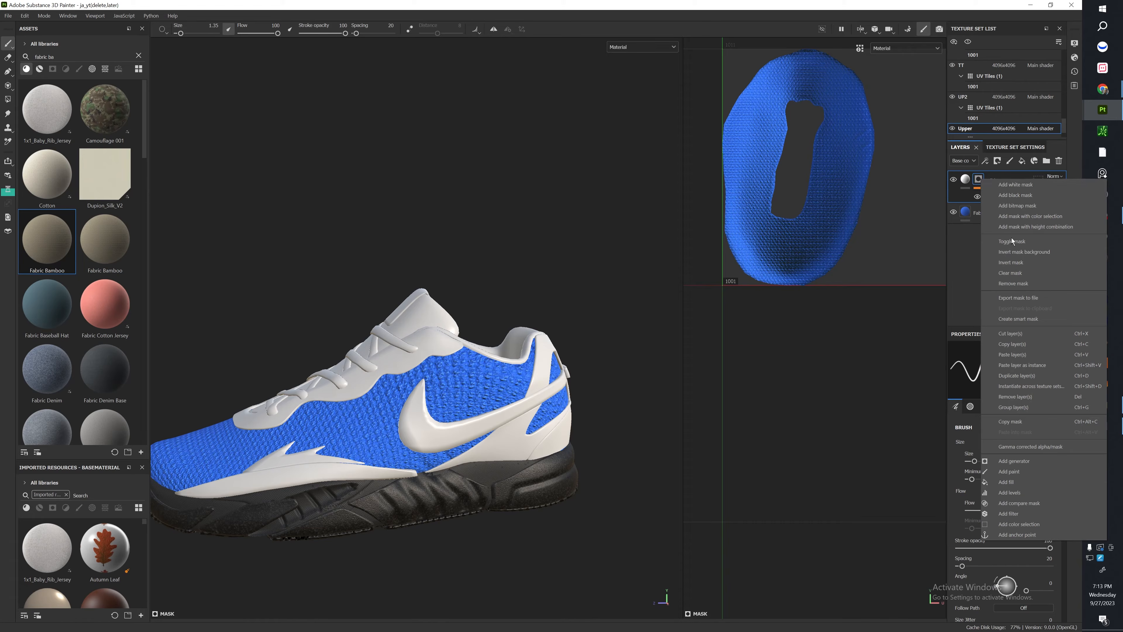
left_click(1011, 262)
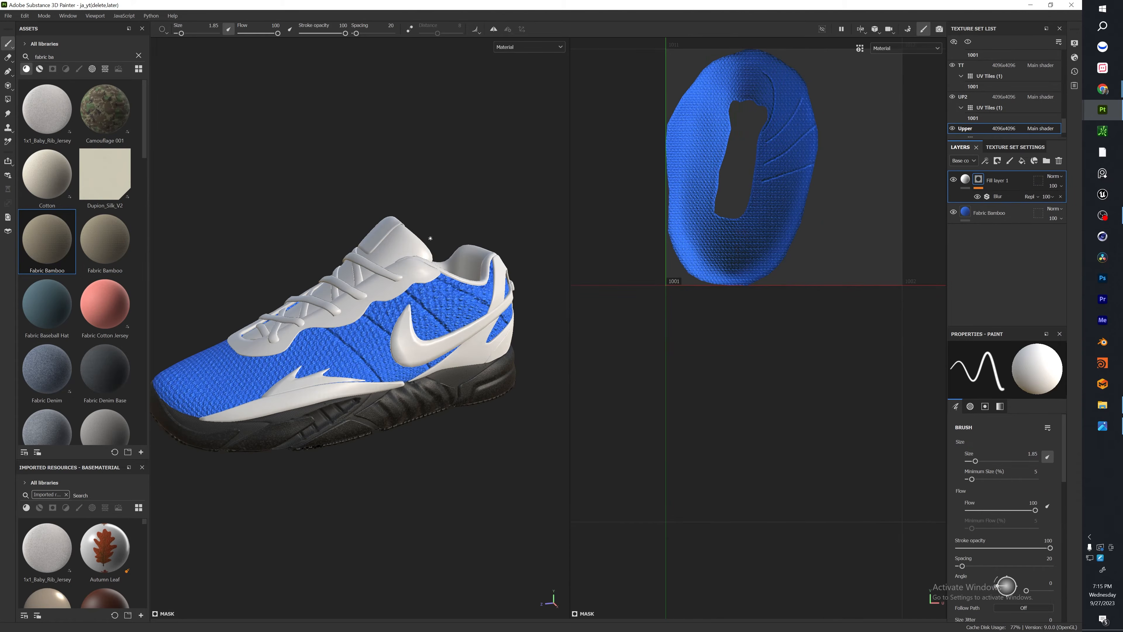
Undo the blur and the one-sided groove strokes on the blue upper.
left_click_drag(519, 198, 484, 228, "alt")
right_click_drag(484, 228, 471, 252, "alt")
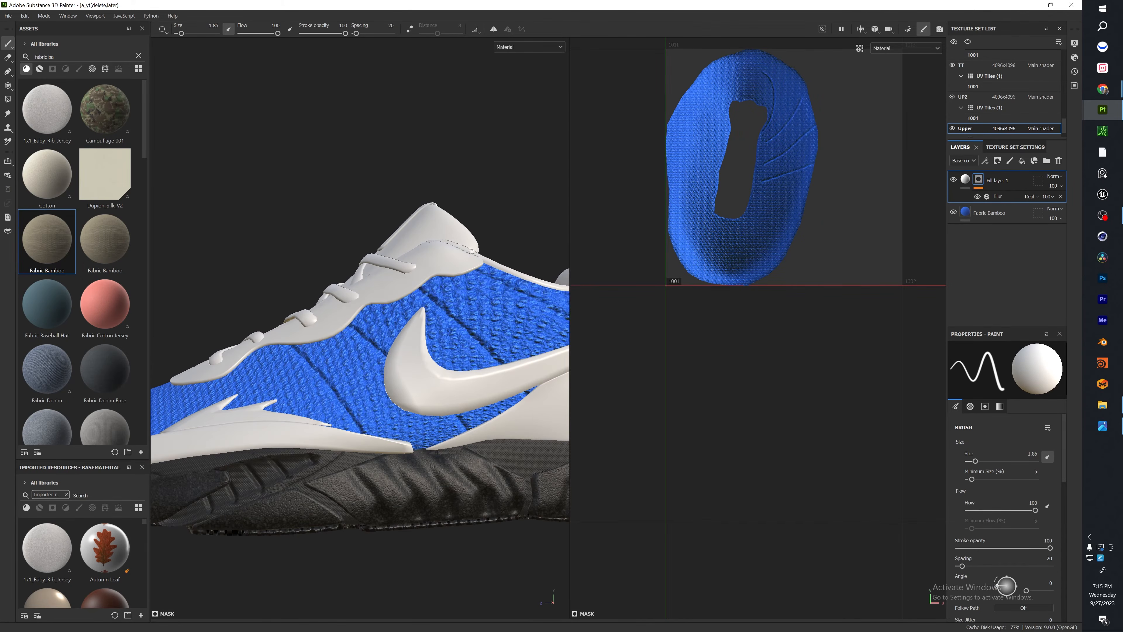
key("ctrl+z")
key("ctrl+z")
key("ctrl+z")
key("ctrl+z")
key("ctrl+z")
key("ctrl+z")
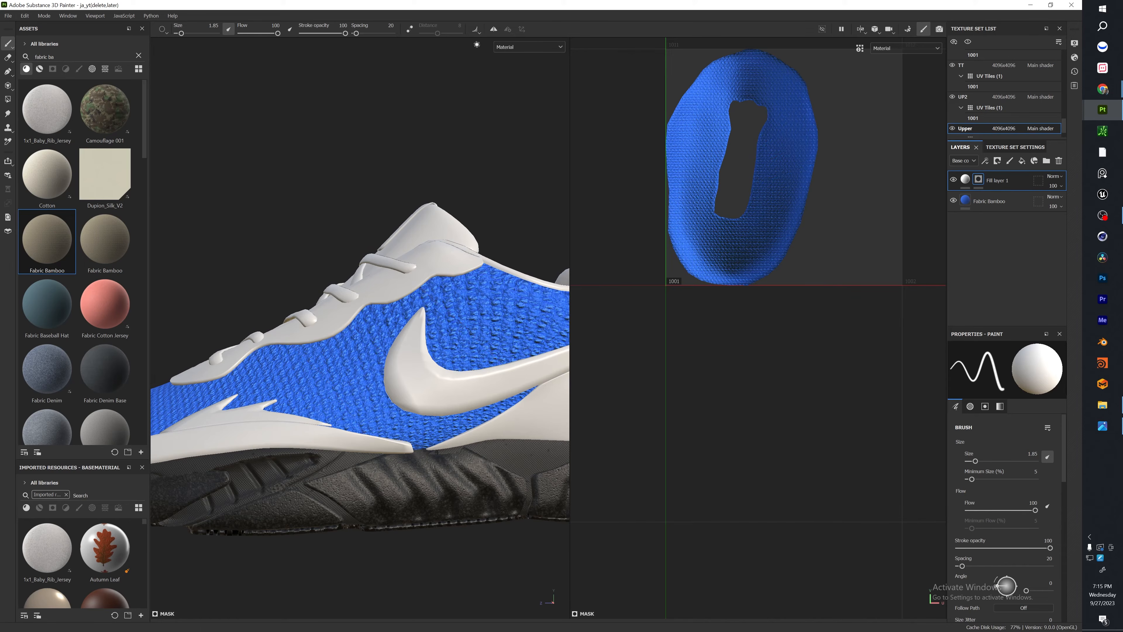
Turn on symmetry and paint mirrored groove lines down both sides of the upper with a size 1.85 brush.
left_click_drag(399, 240, 514, 329, "alt")
right_click_drag(514, 328, 494, 349, "alt")
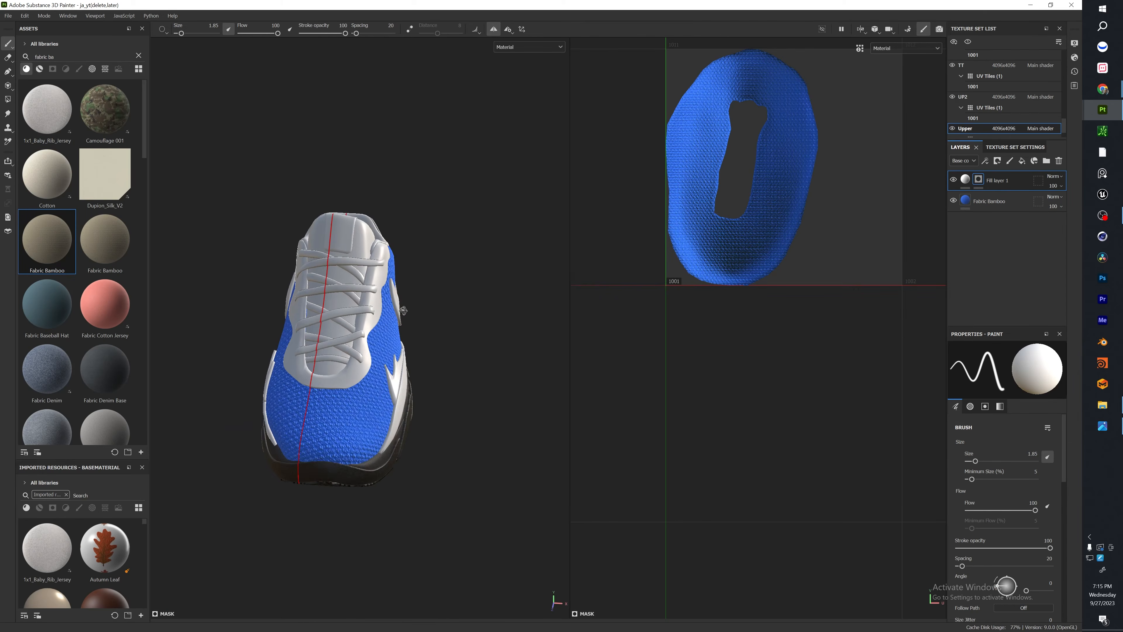
left_click_drag(494, 349, 396, 350, "alt")
left_click(494, 29)
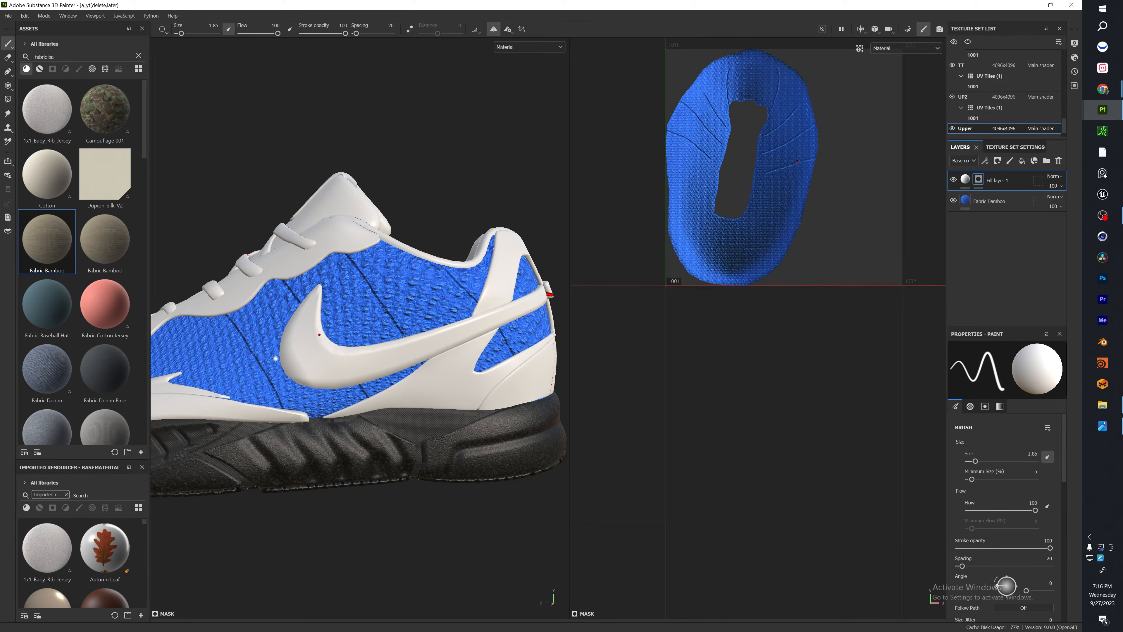
left_click_drag(275, 358, 352, 329, "alt")
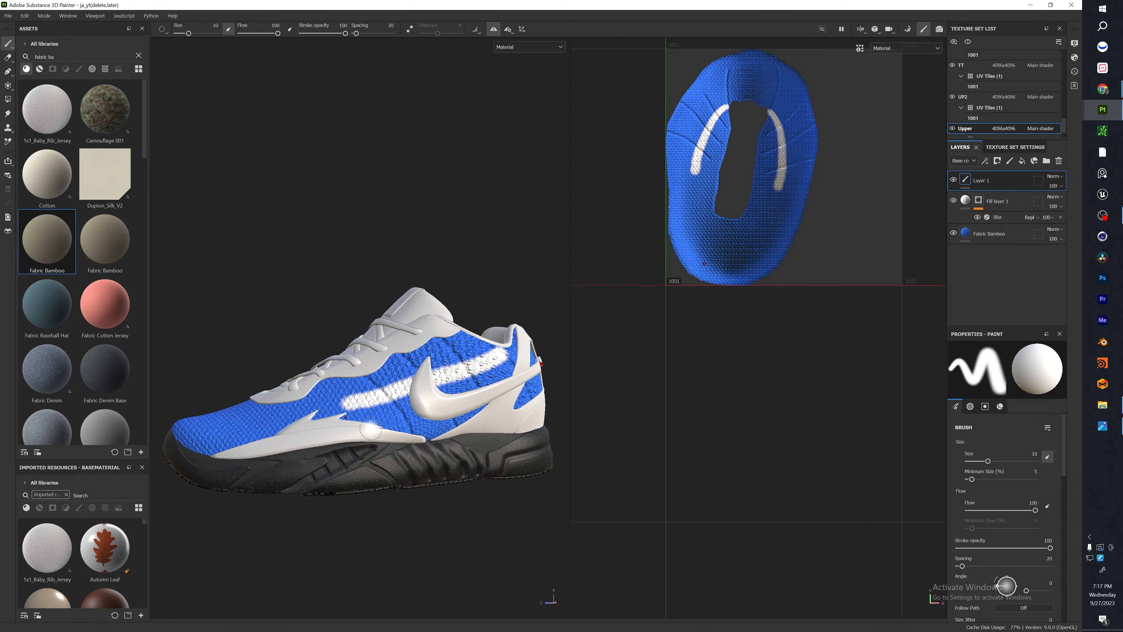
Try broad, mirrored white freehand strokes across the upper on Layer 1 with a size 10 brush.
key("ctrl+z")
mouse_move(384, 404)
left_mouse_down()
mouse_move(526, 390)
mouse_move(418, 354)
mouse_move(467, 376)
left_mouse_up()
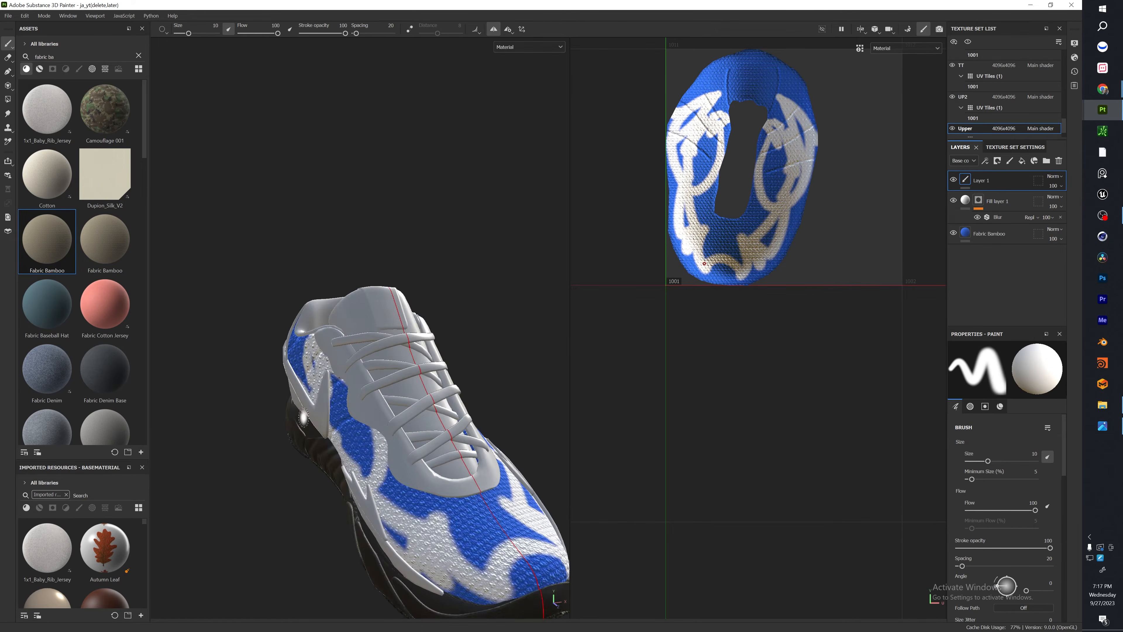
mouse_move(308, 444)
left_mouse_down("alt")
mouse_move(398, 420)
mouse_move(296, 417)
left_mouse_up("alt")
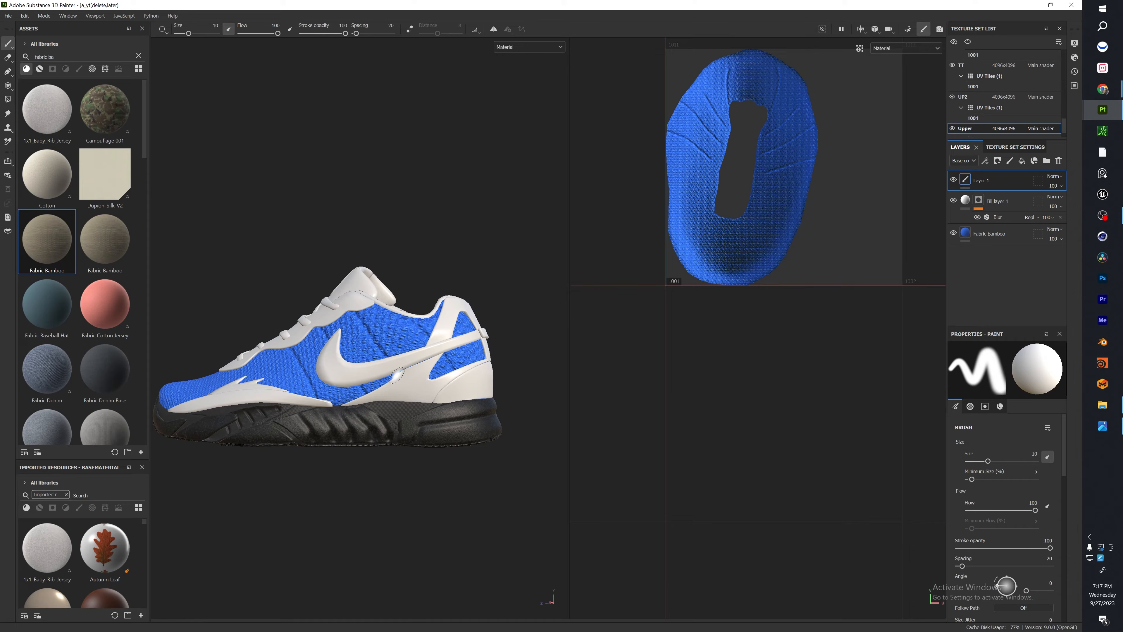
Paint a thin white accent line around the upper at brush size 1.86, and erase the crossing ends at the toe.
key("bracketleft")
key("bracketleft")
key("bracketleft")
key("bracketleft")
key("bracketleft")
key("bracketleft")
key("bracketleft")
key("bracketleft")
key("bracketleft")
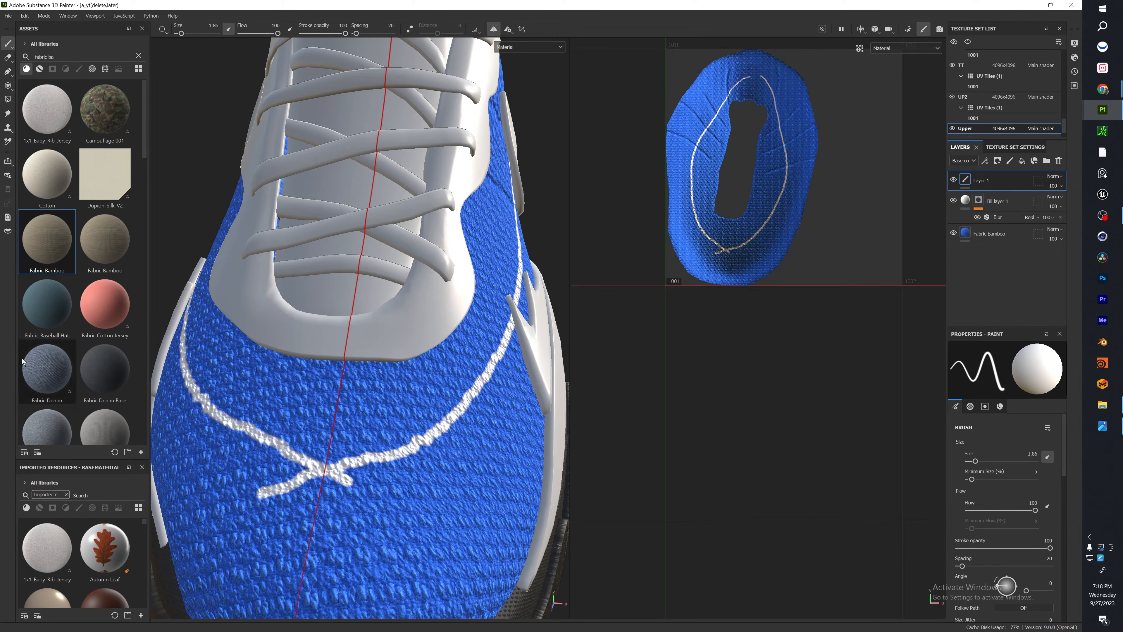
left_click(8, 60)
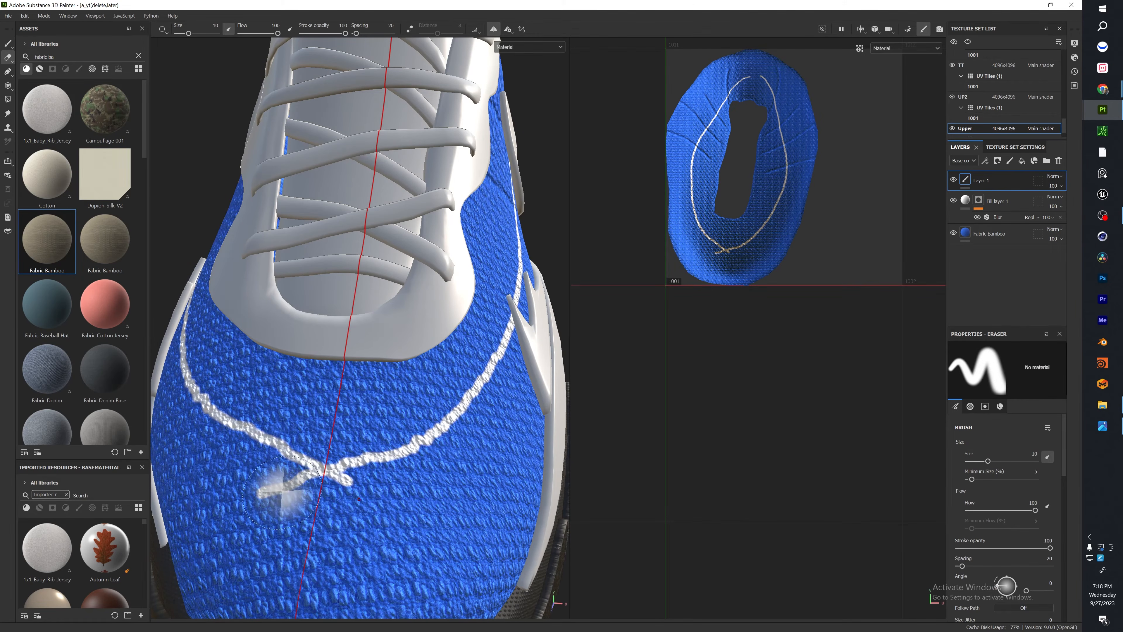
left_click(255, 490)
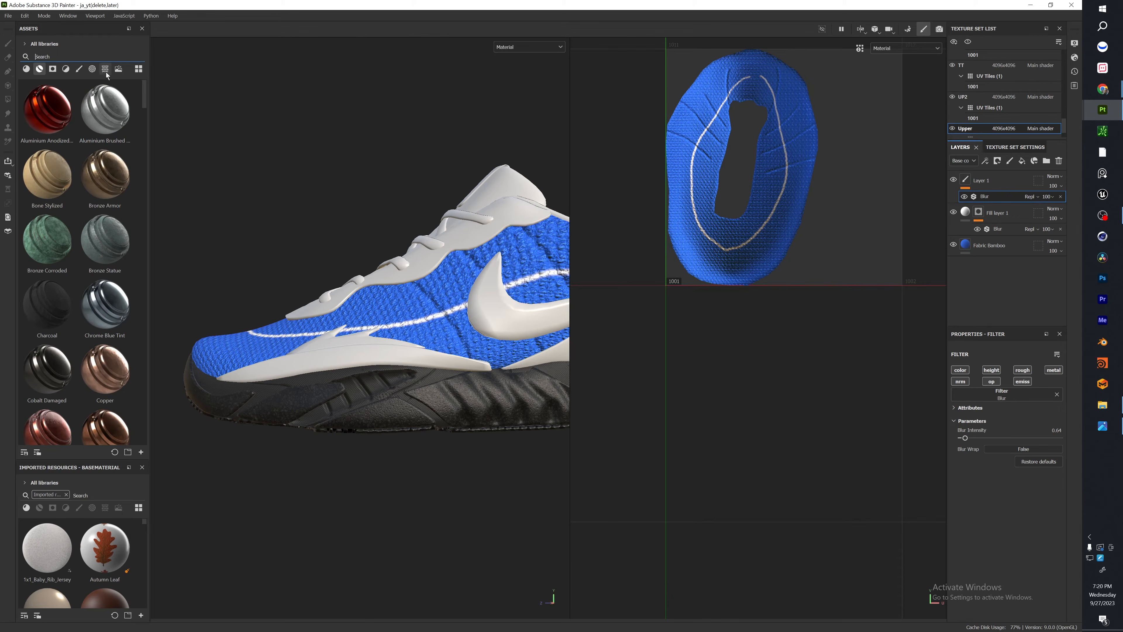
Search the smart materials for "plastic thic", apply Plastic Thick Cracked to the UP2 strip above the sole, and set its base color to black, 000000.
type("pl")
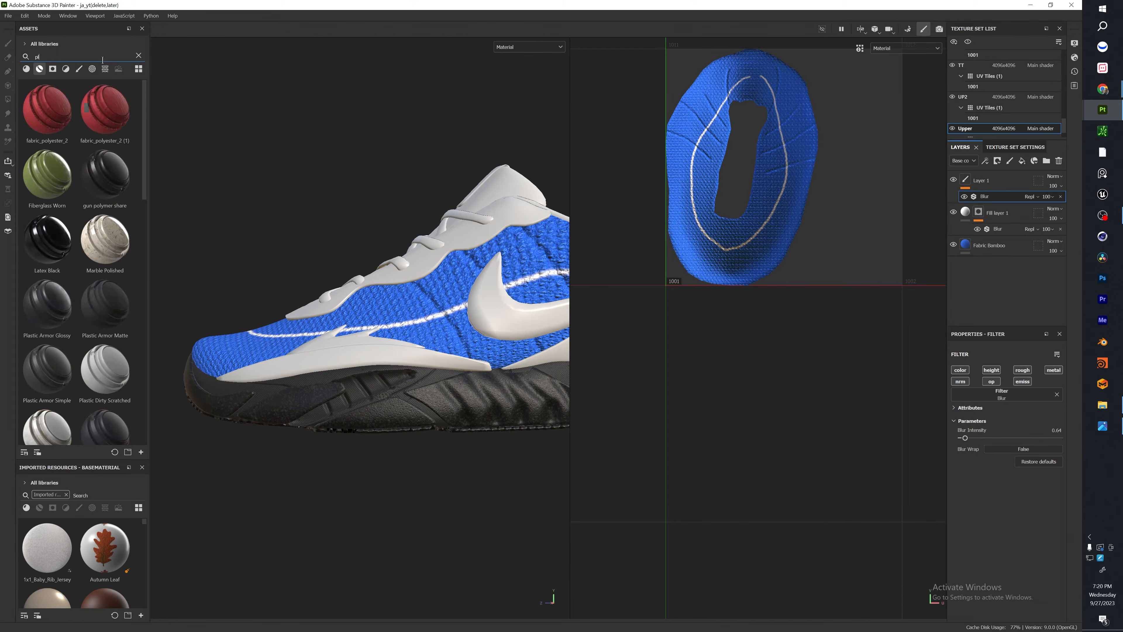
type("astic thic")
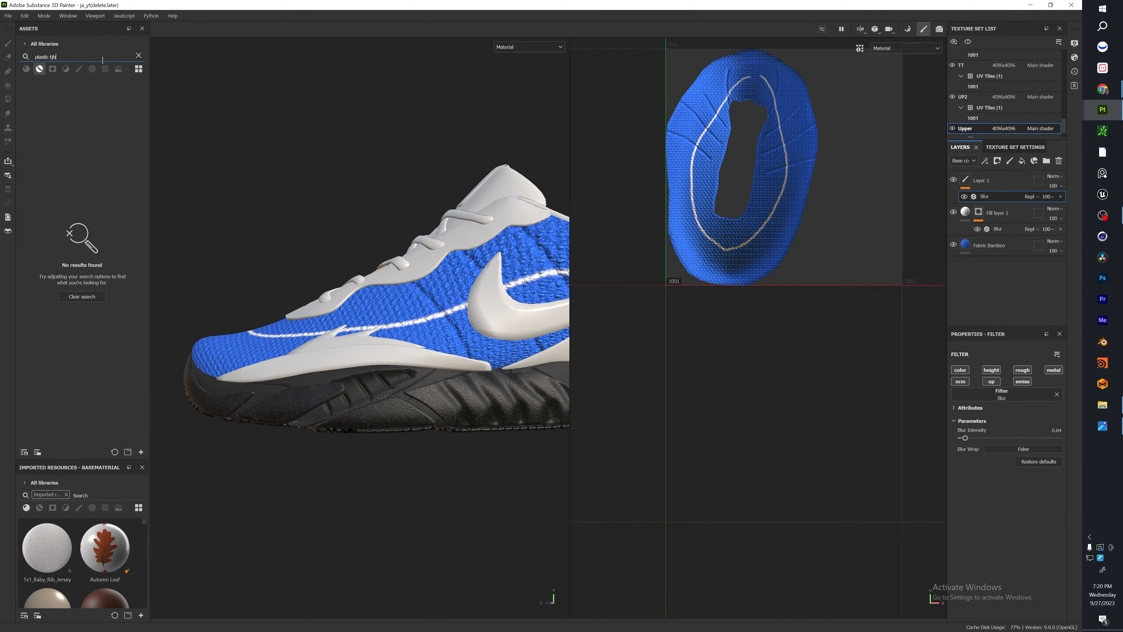
left_click_drag(46, 109, 325, 369)
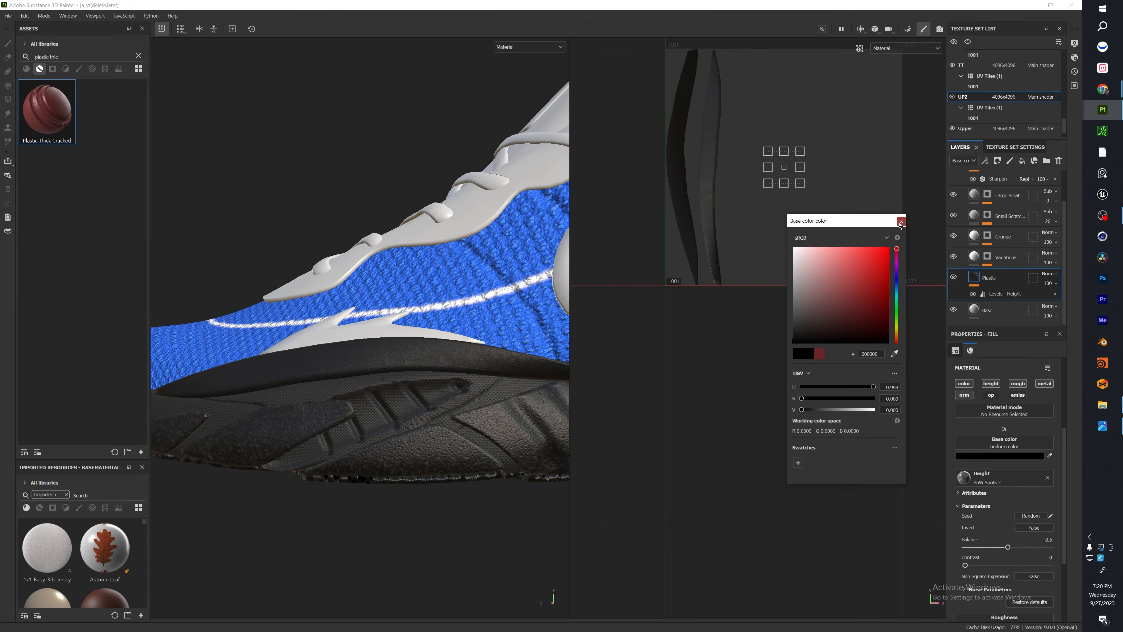
scroll(446, 356, "up", 6)
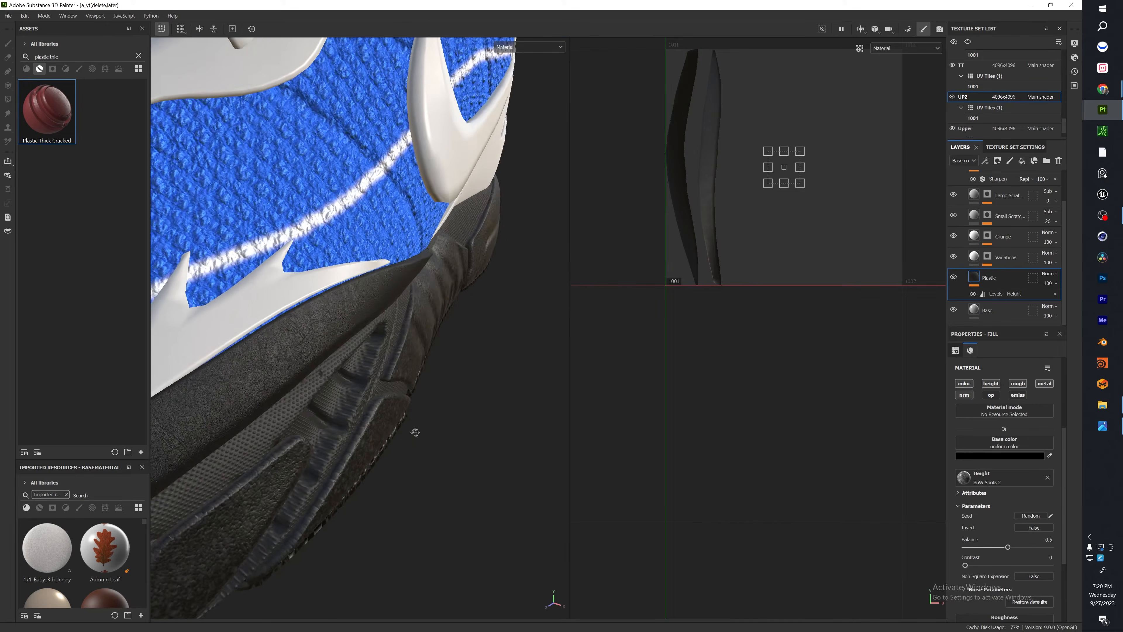
left_click_drag(415, 431, 429, 404, "alt")
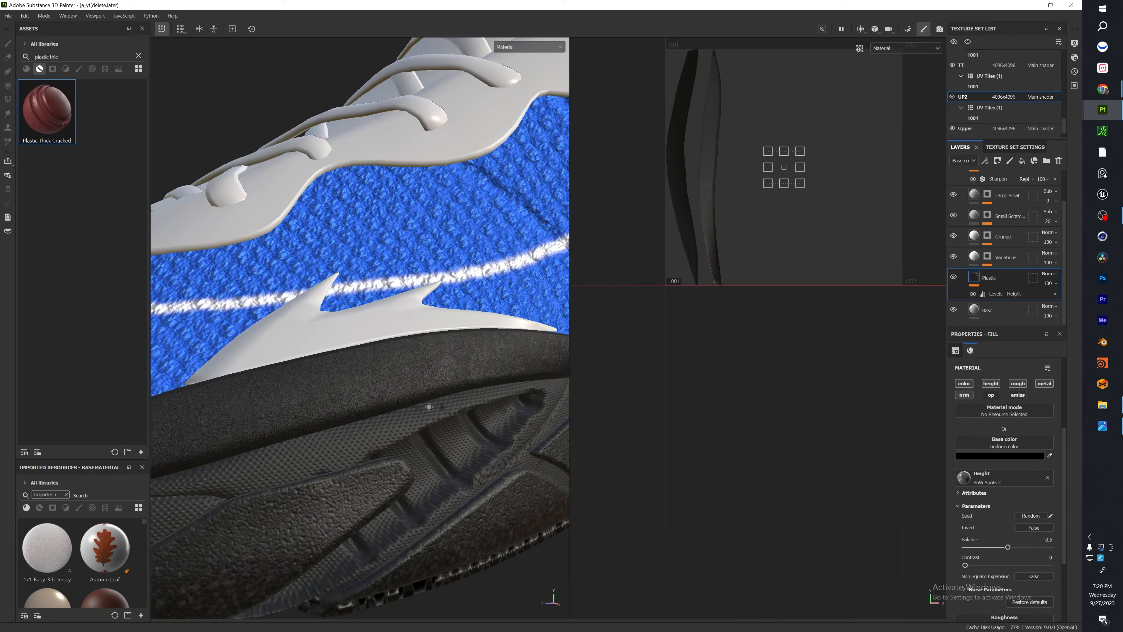
middle_click_drag(429, 404, 420, 408, "alt")
Add a fill layer to the heel's H1 texture set with black base color, height -1, roughness 0 and the metallic channel disabled.
right_click(366, 333, "ctrl+alt")
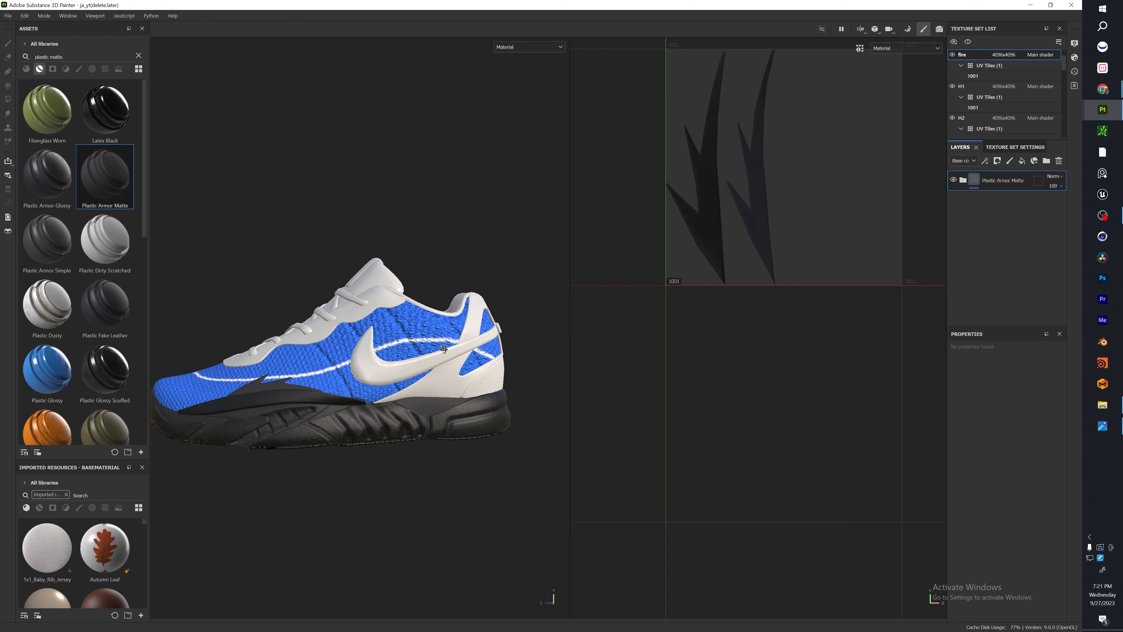
mouse_move(398, 354)
left_mouse_down("alt")
mouse_move(425, 350)
mouse_move(408, 354)
left_mouse_up("alt")
right_click_drag(407, 351, 468, 404, "alt")
mouse_move(468, 404)
left_mouse_down("alt")
mouse_move(477, 391)
mouse_move(301, 386)
mouse_move(486, 392)
left_mouse_up("alt")
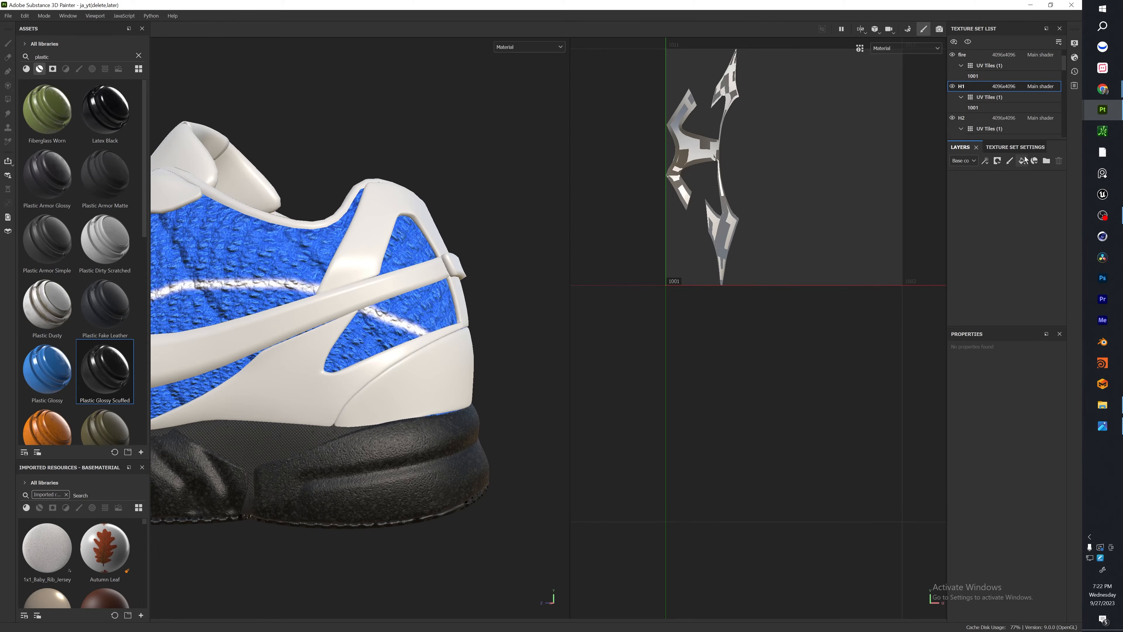
left_click(1022, 161)
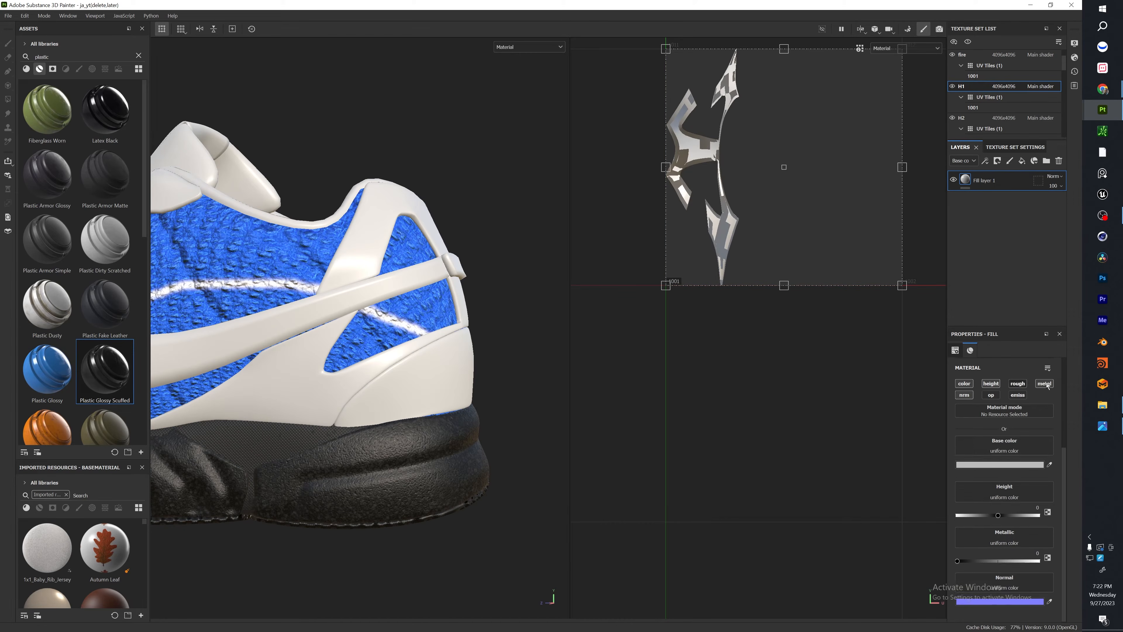
left_click(1018, 383)
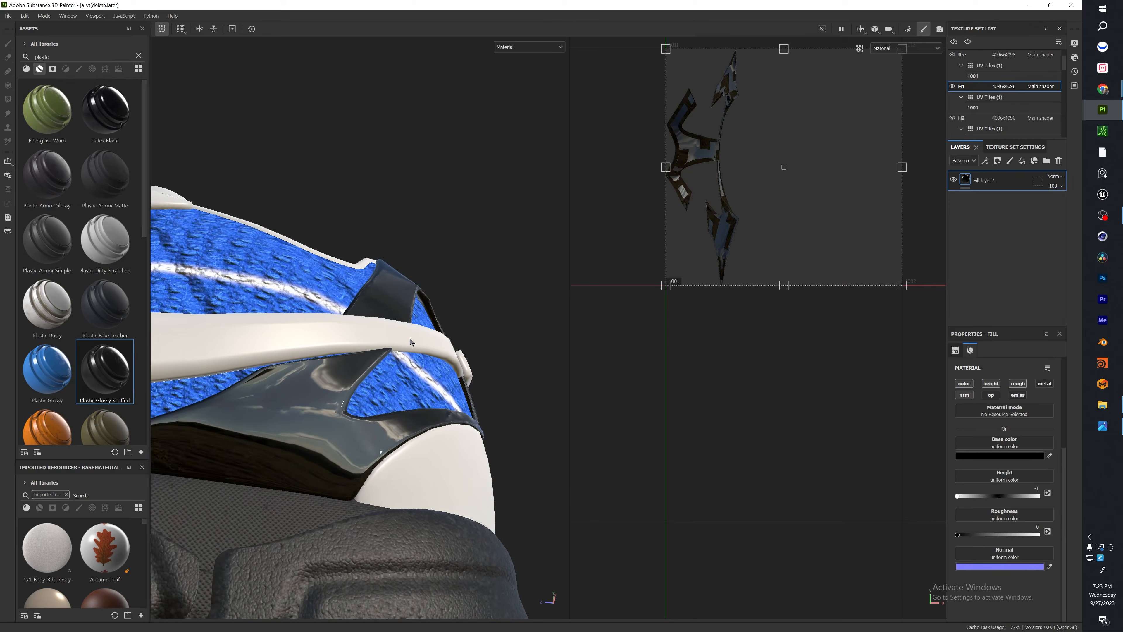
left_click_drag(411, 338, 882, 420, "alt")
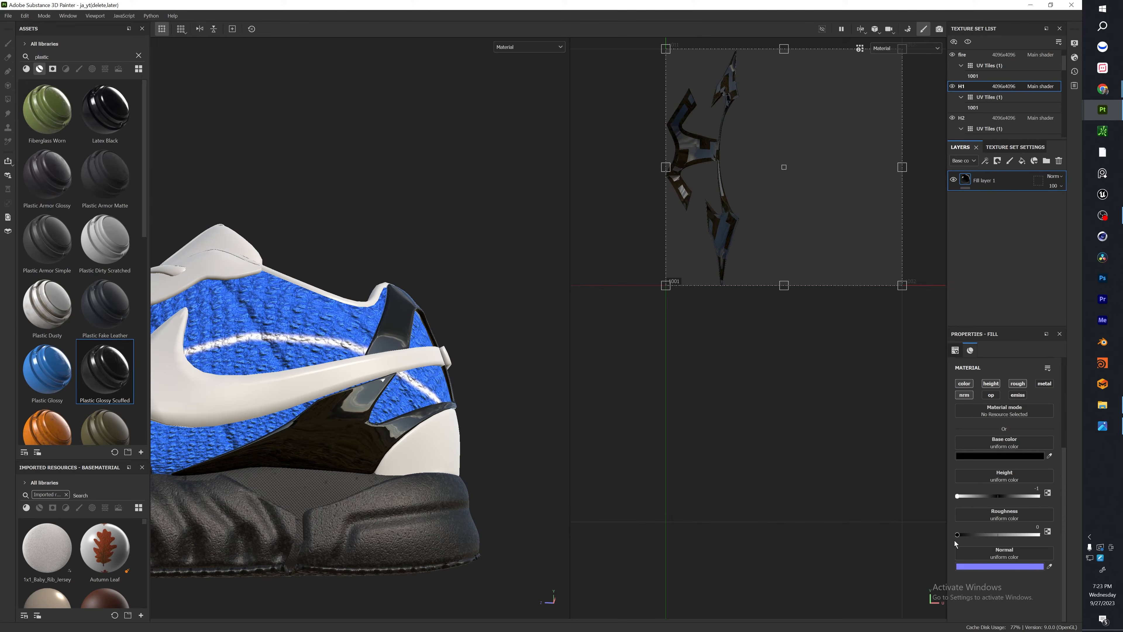
left_click_drag(464, 350, 471, 373, "alt")
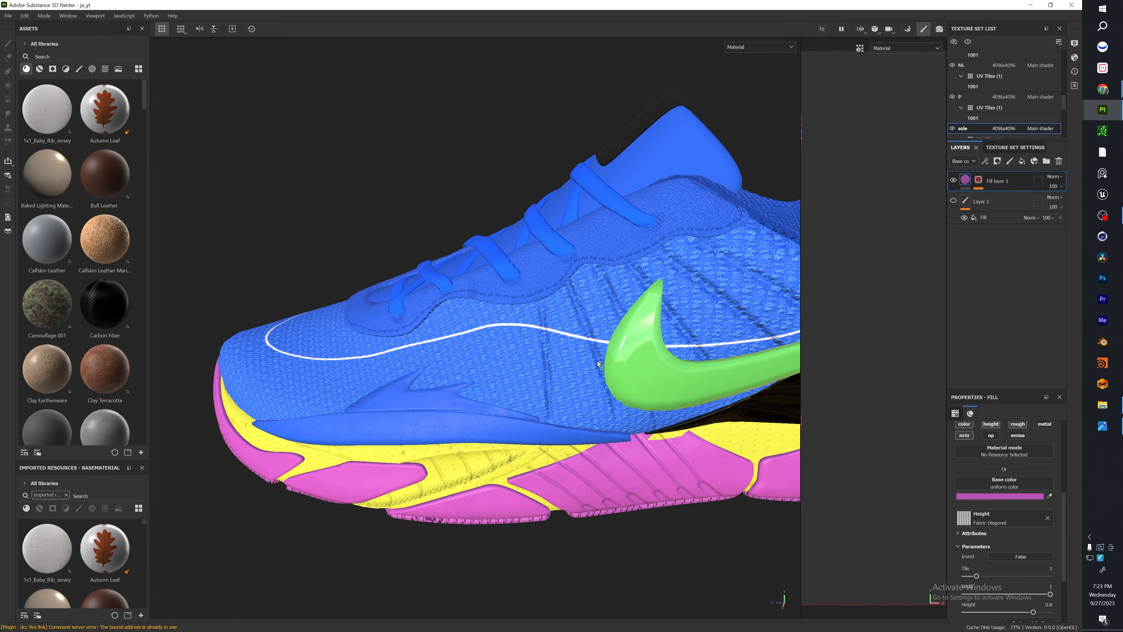
Examine the grooves, stitching and heel of the finished shoe in the ja_yt project as reference.
left_click_drag(495, 397, 392, 418, "alt")
scroll(391, 418, "up", 3)
middle_click_drag(389, 418, 344, 412, "alt")
left_click_drag(598, 335, 446, 385, "alt")
middle_click_drag(447, 385, 456, 366, "alt")
left_click_drag(456, 366, 398, 339, "alt")
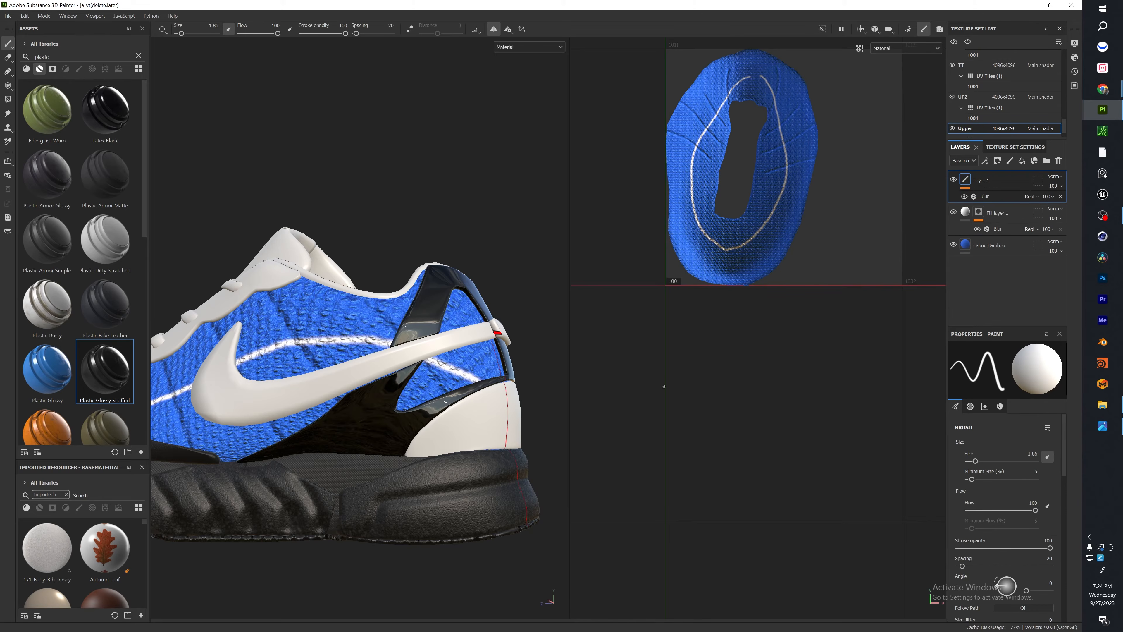
Copy the groove layer, Fill layer 1, from the Upper texture set to the heel's H1 texture set and clear its mask.
left_click(1009, 221)
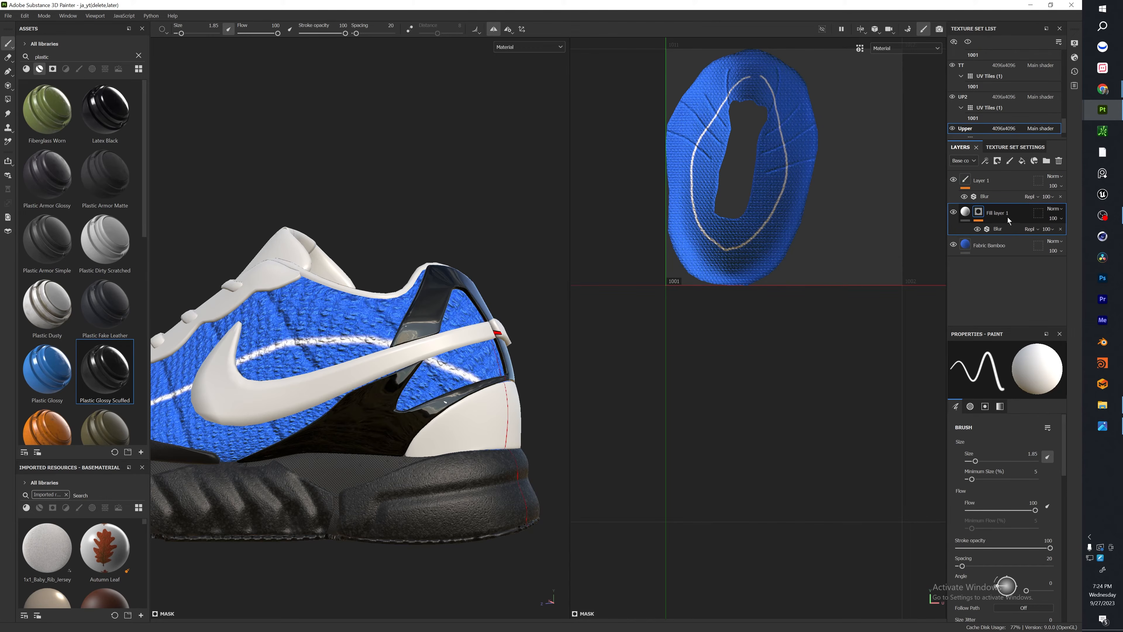
right_click(376, 422, "ctrl+alt")
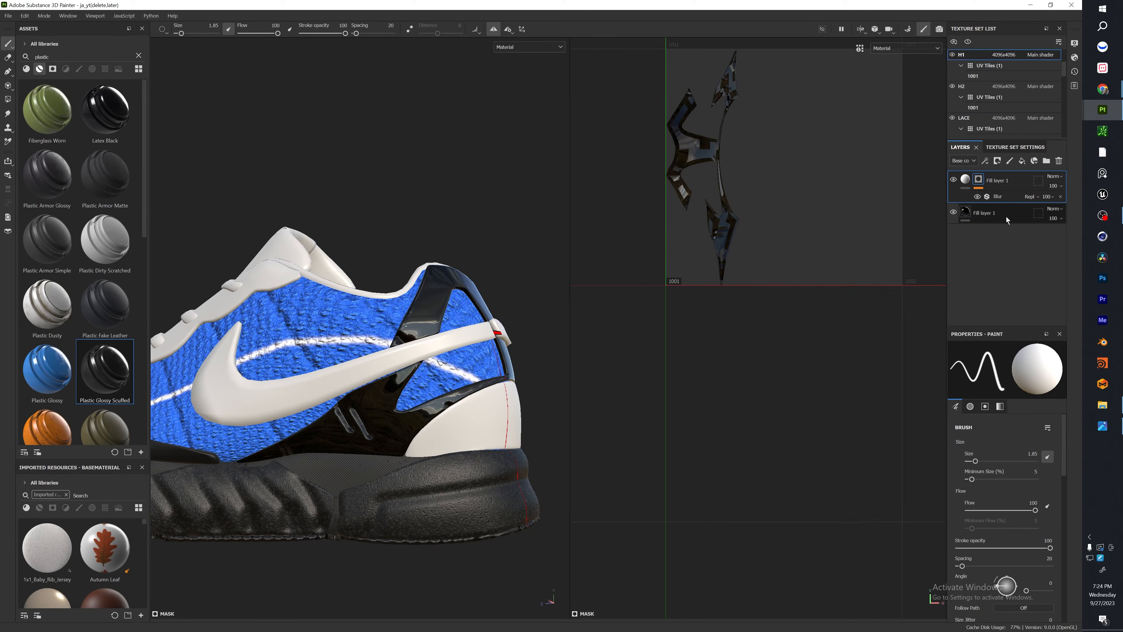
right_click(979, 179)
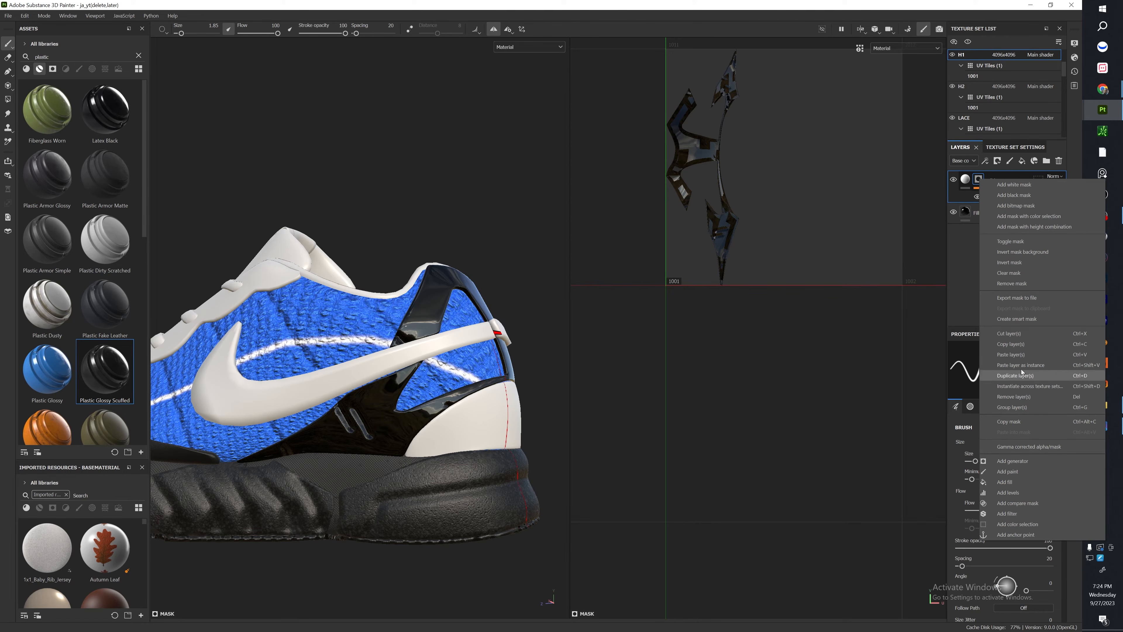
left_click(1023, 273)
scroll(442, 486, "up", 2)
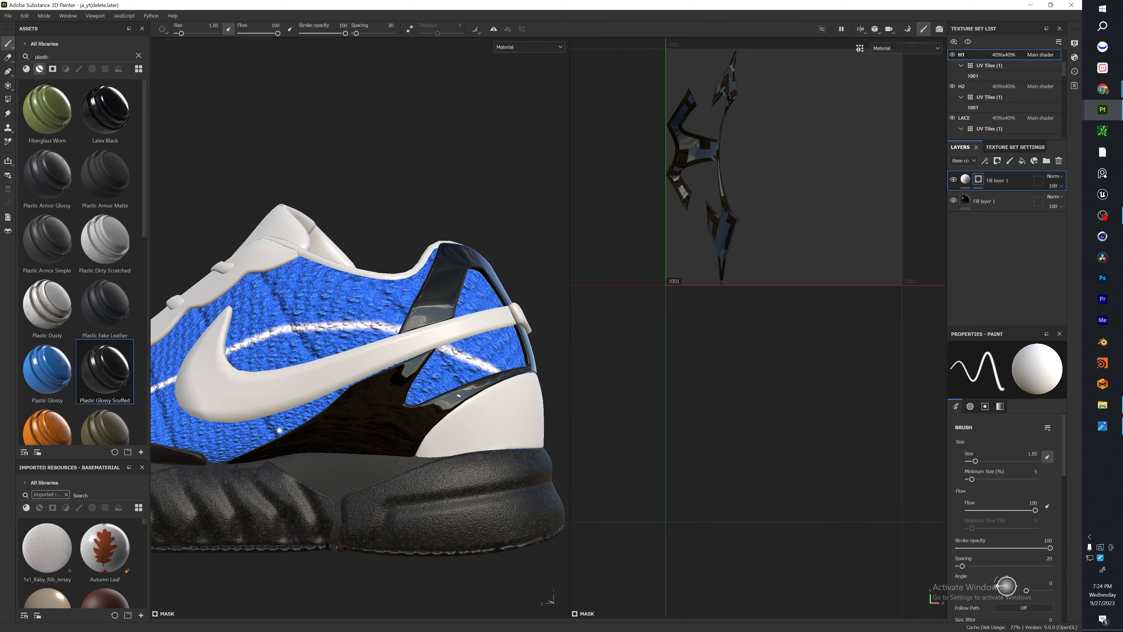
Paint long curved grooves across the black heel panel below the swoosh in the mask of H1's groove layer.
scroll(279, 430, "down", 3)
left_click_drag(468, 376, 298, 357, "alt")
left_click_drag(424, 368, 375, 354, "alt")
scroll(376, 353, "down", 2)
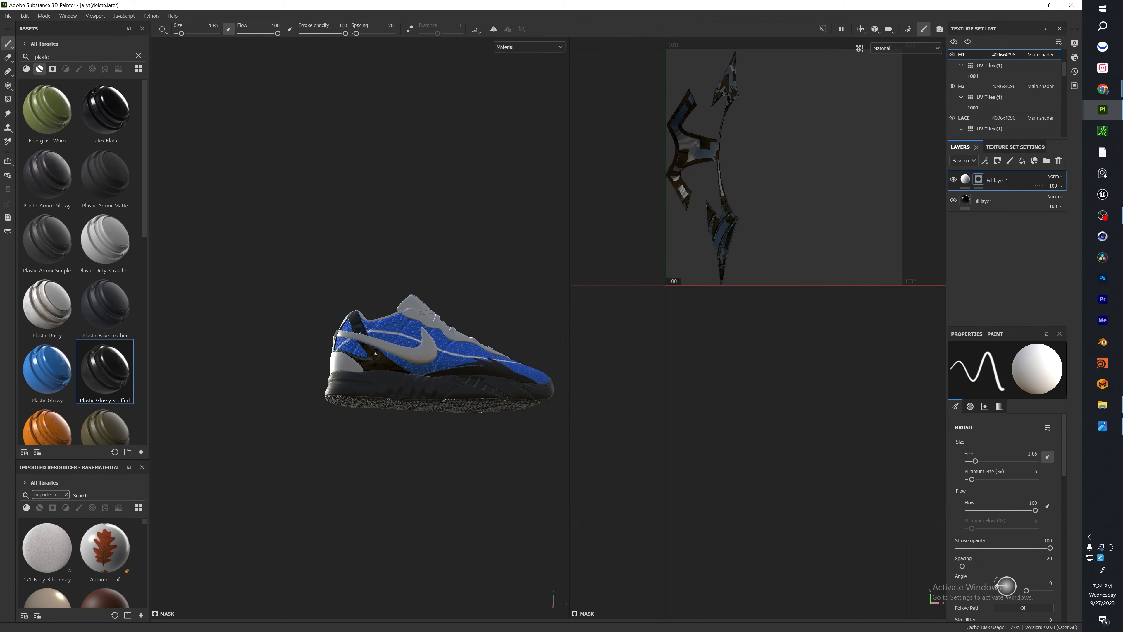
key("f")
left_click_drag(274, 358, 358, 380, "alt")
scroll(351, 401, "up", 3)
scroll(266, 396, "up", 6)
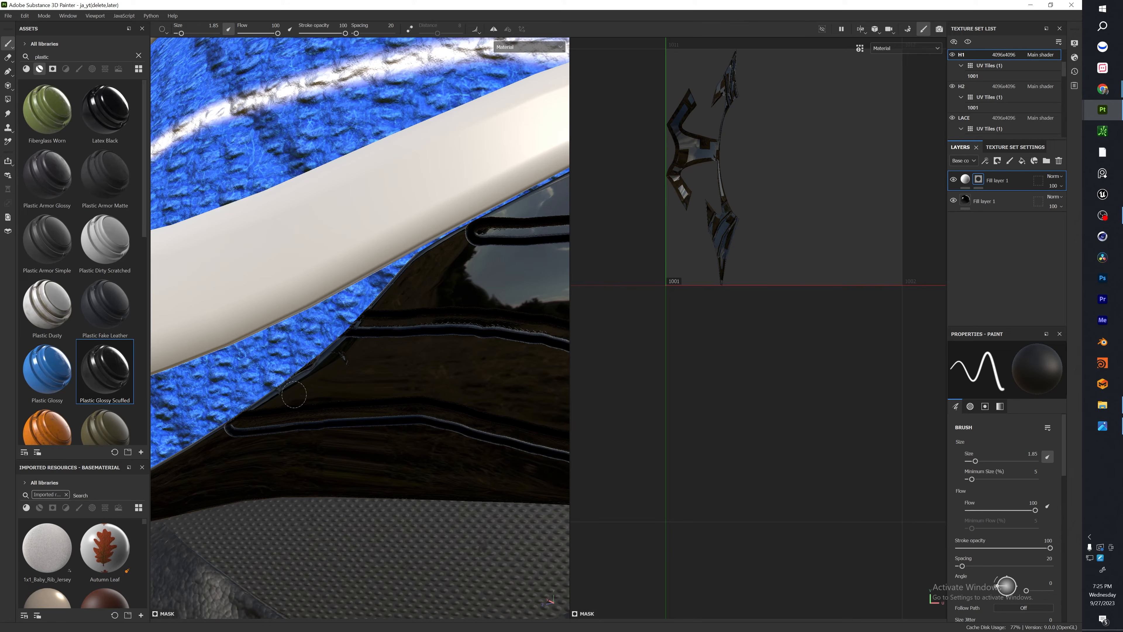
scroll(334, 361, "down", 6)
left_click_drag(333, 367, 381, 386, "alt")
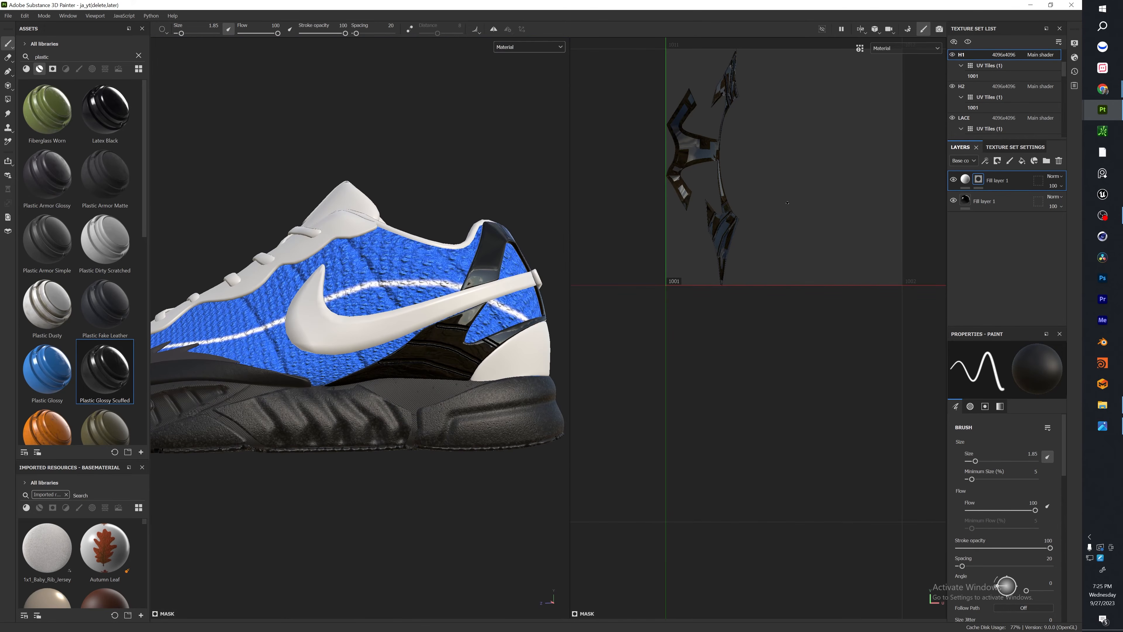
Add a Blur filter with intensity 0.93 to the heel groove layer's mask.
right_click(980, 180)
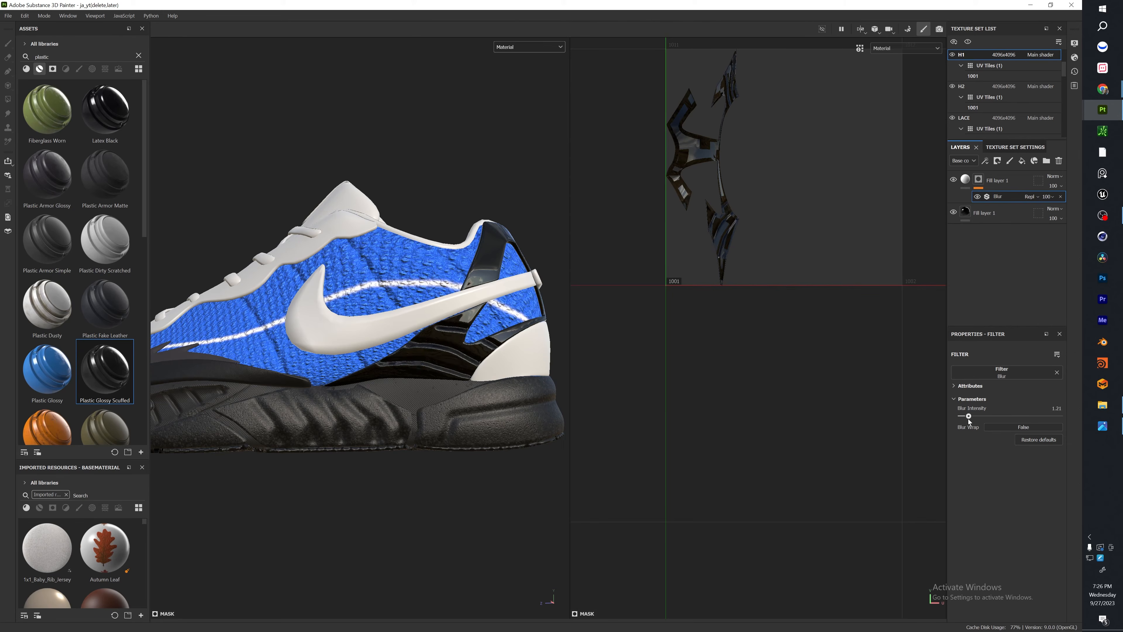
scroll(310, 327, "down", 5)
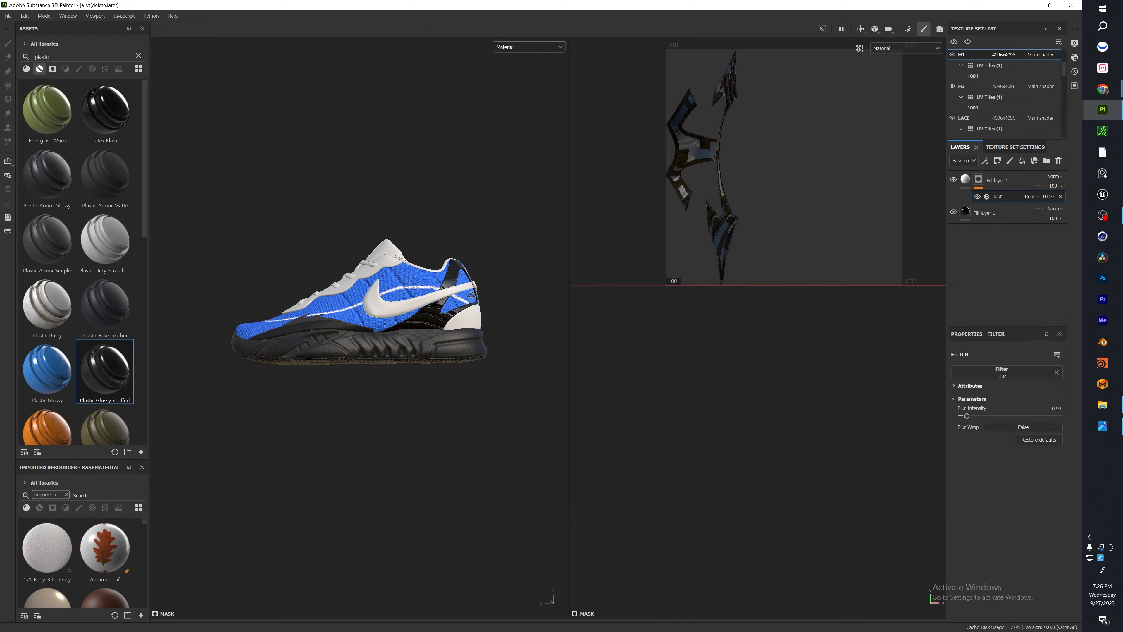
left_click_drag(283, 337, 279, 197, "alt")
left_click_drag(424, 237, 405, 415, "alt")
left_click_drag(474, 379, 499, 389, "alt")
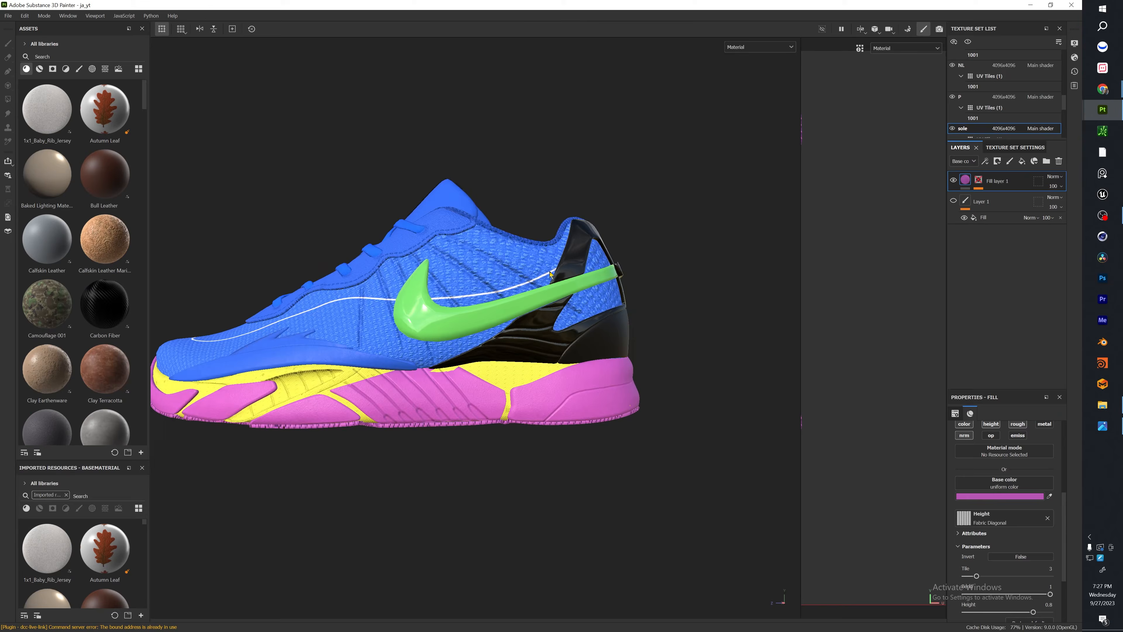
Switch to the ja_yt reference project and inspect the leather lace panel's stitching, toggling Fill layer 3 in the LC texture set.
scroll(551, 275, "up", 4)
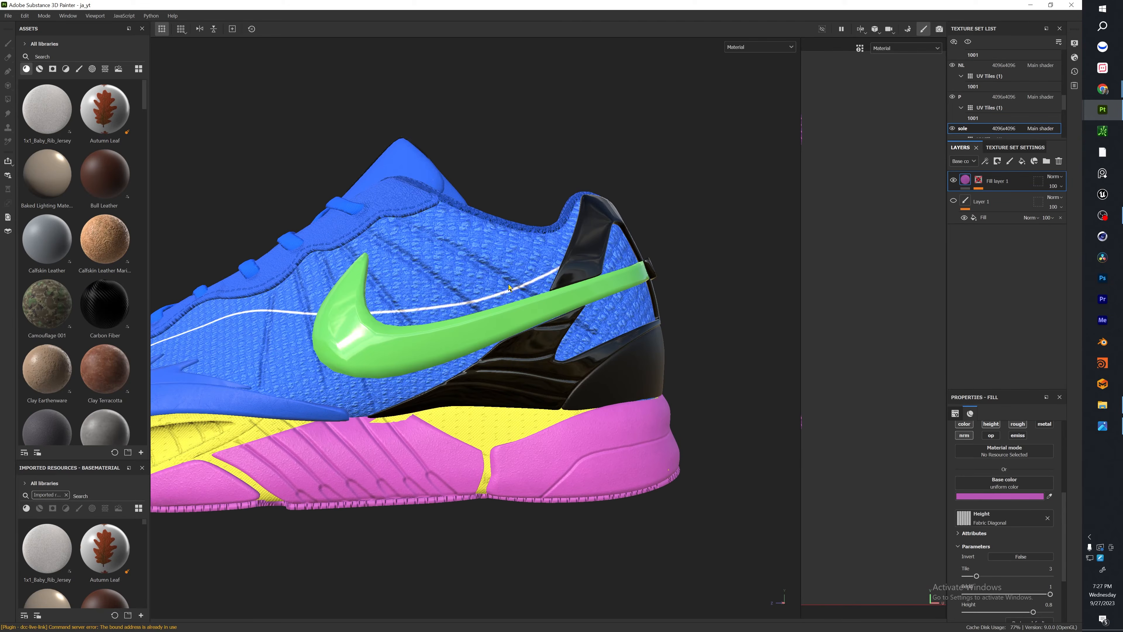
left_click_drag(265, 200, 416, 339, "alt")
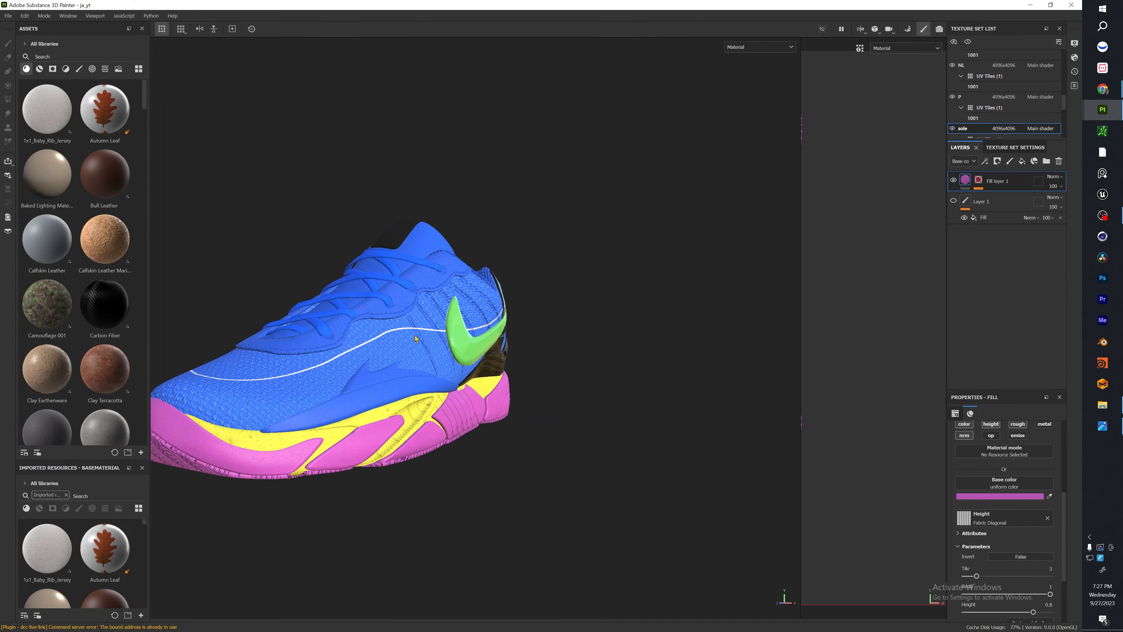
left_click_drag(416, 291, 381, 320, "alt")
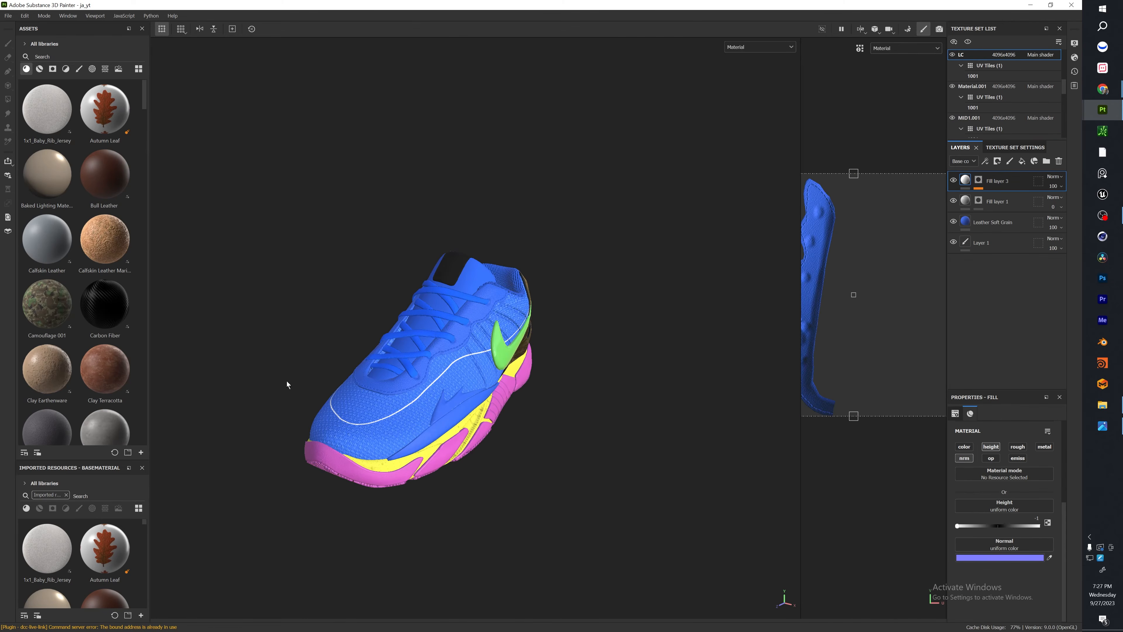
scroll(496, 345, "up", 8)
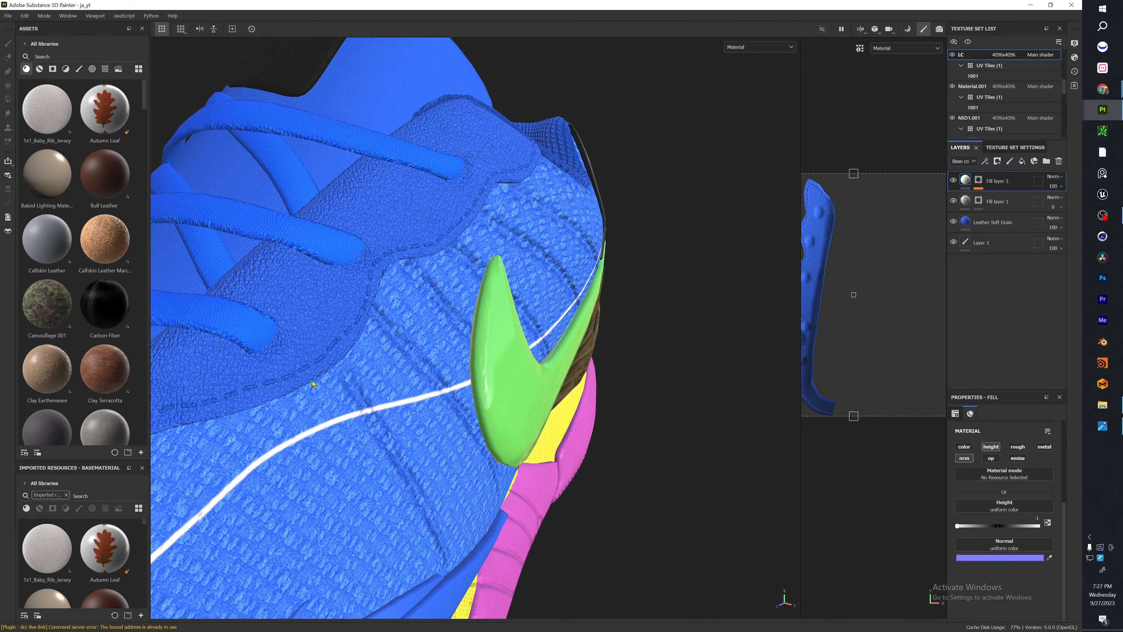
scroll(279, 354, "down", 5)
scroll(325, 373, "up", 10)
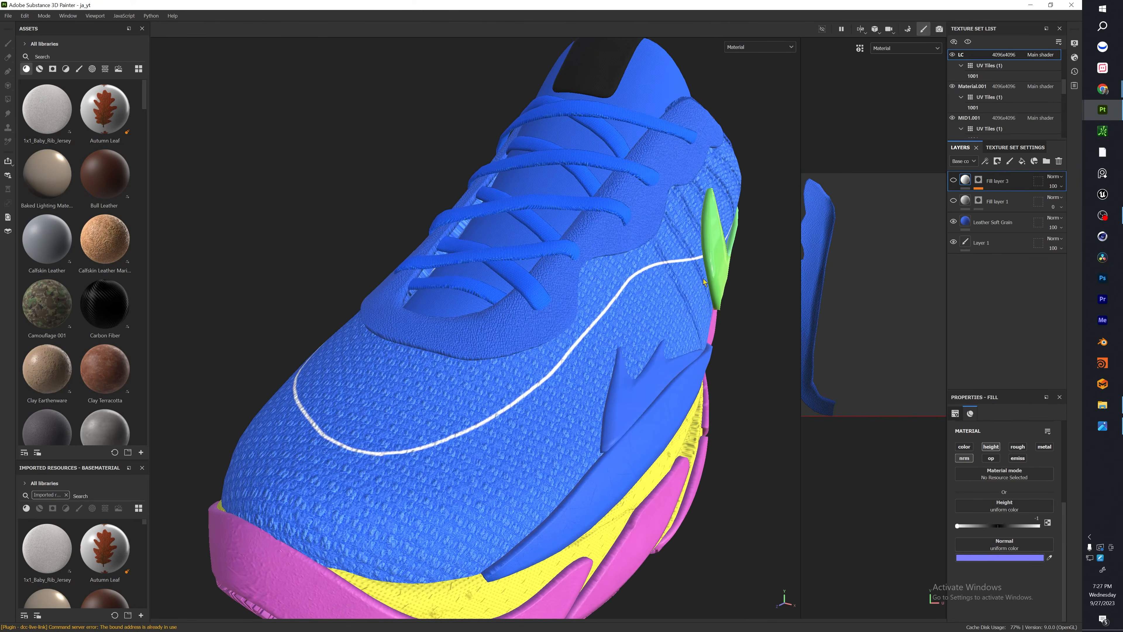
left_click_drag(703, 278, 815, 266, "alt")
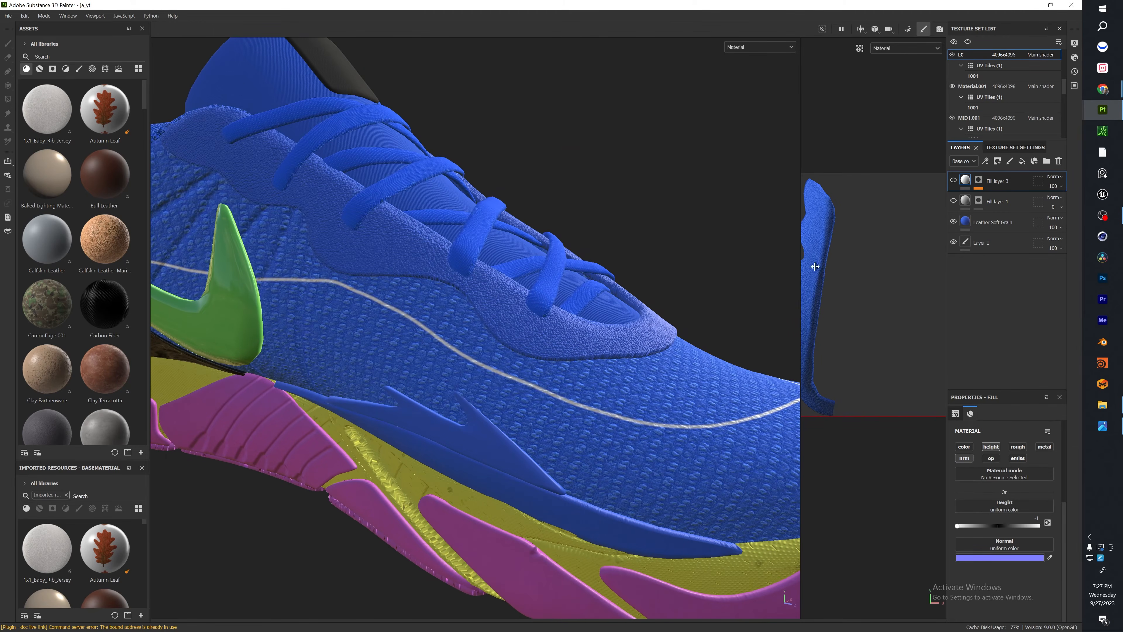
left_click(954, 181)
left_click(954, 181)
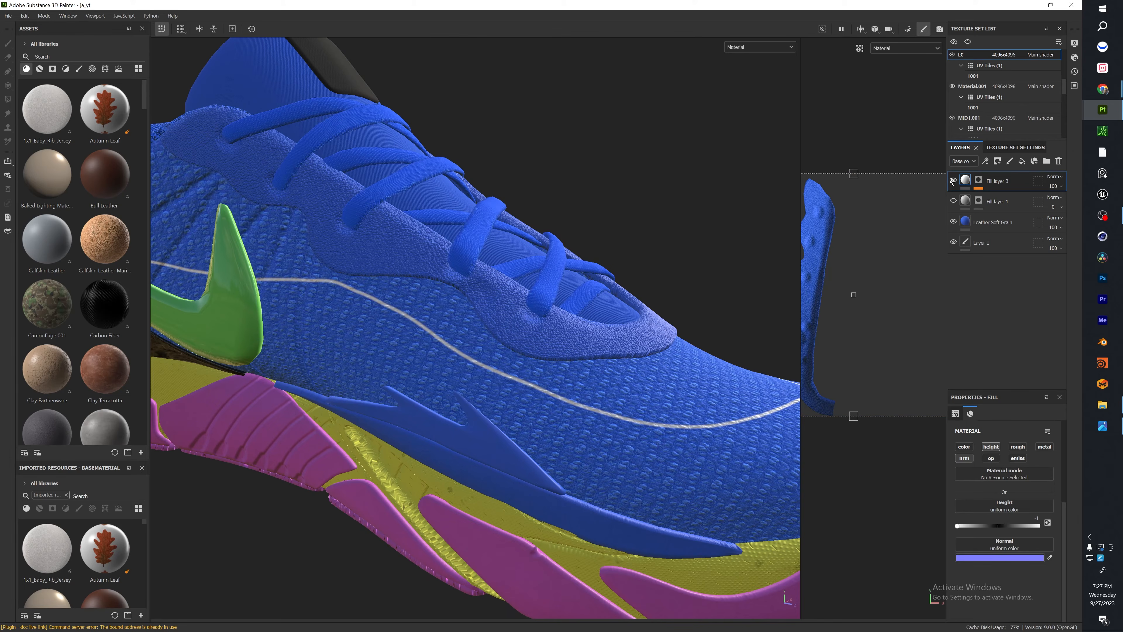
Examine the reference shoe's lace panel stitching, leather grain and upper from the front and the side.
left_click_drag(665, 297, 367, 315, "alt")
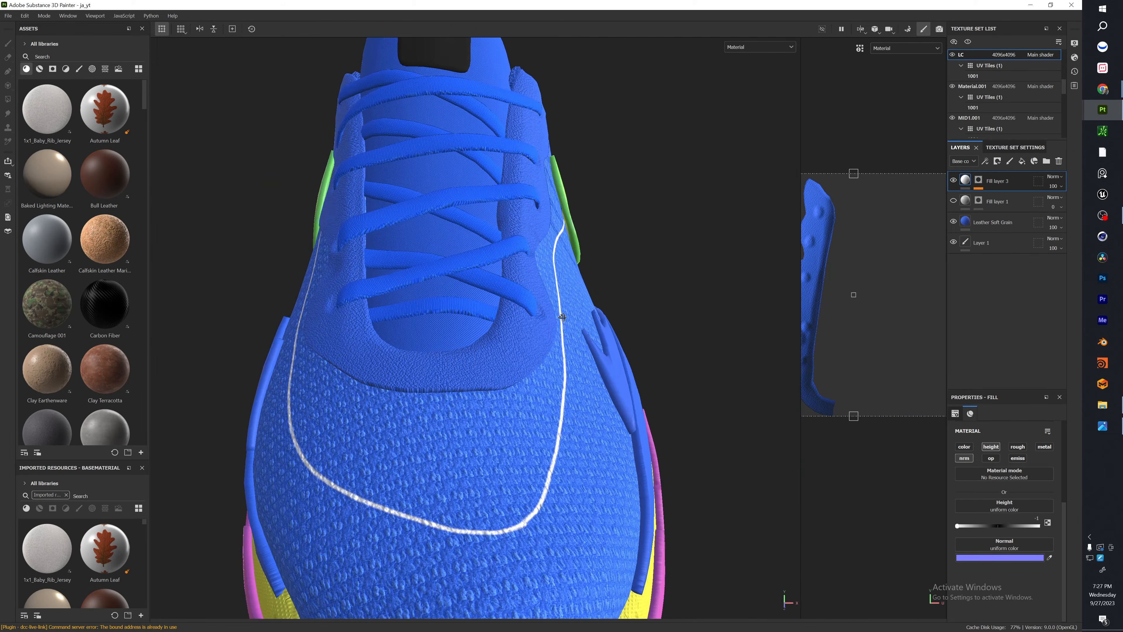
left_click_drag(752, 306, 446, 342, "alt")
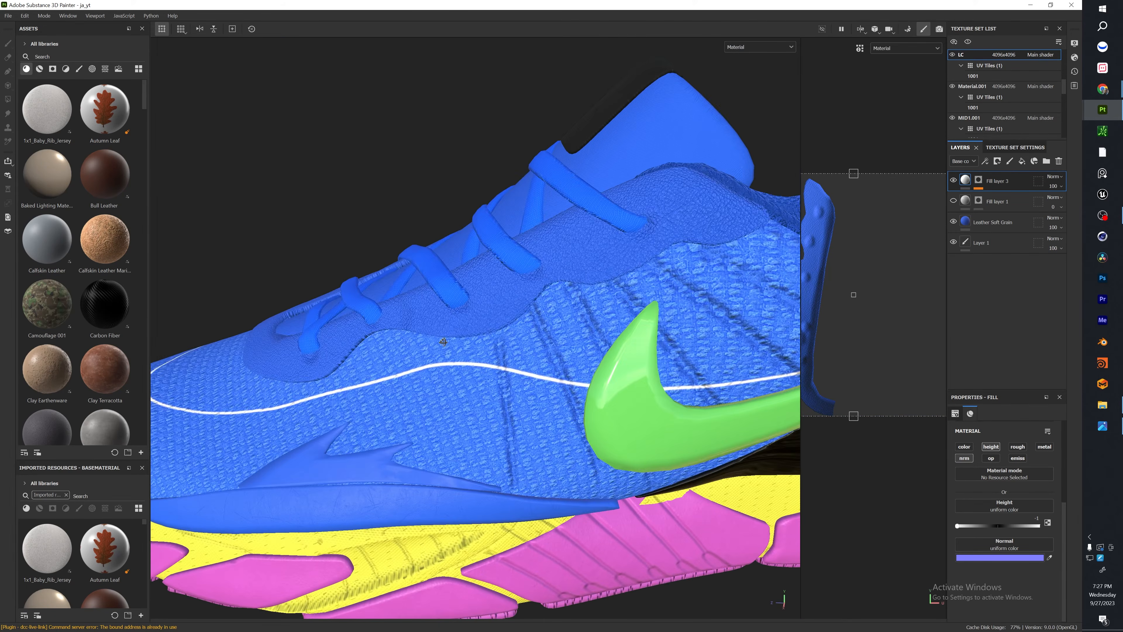
left_click_drag(646, 330, 604, 328, "alt")
right_click_drag(604, 327, 630, 282, "alt")
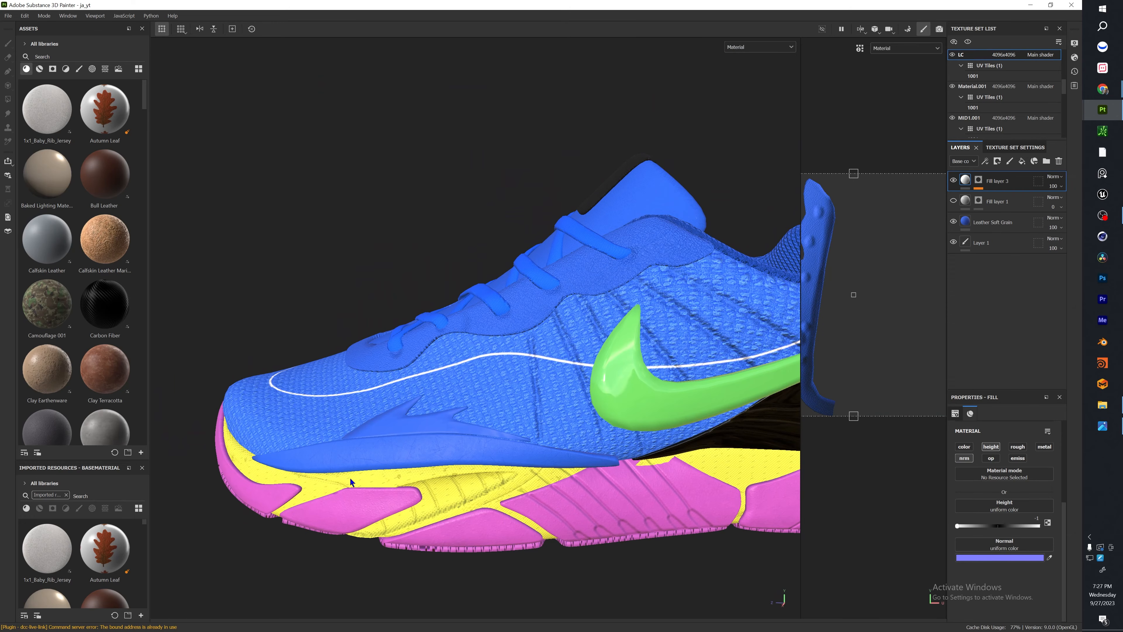
left_click_drag(451, 280, 503, 371, "alt")
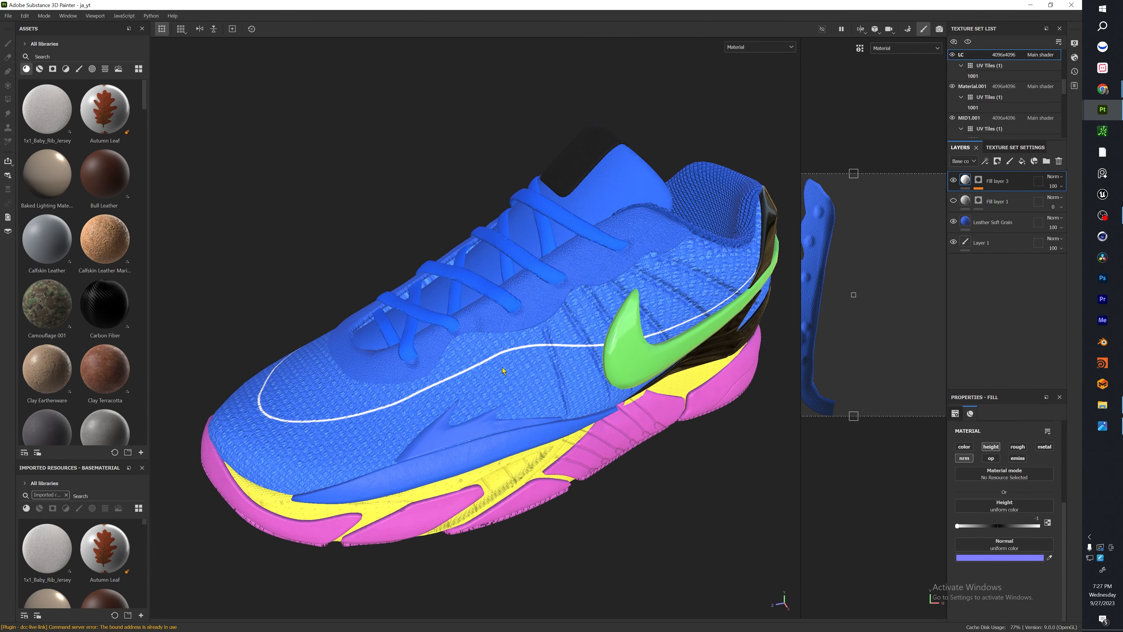
right_click_drag(505, 286, 430, 369, "alt")
left_click_drag(430, 369, 504, 352, "alt")
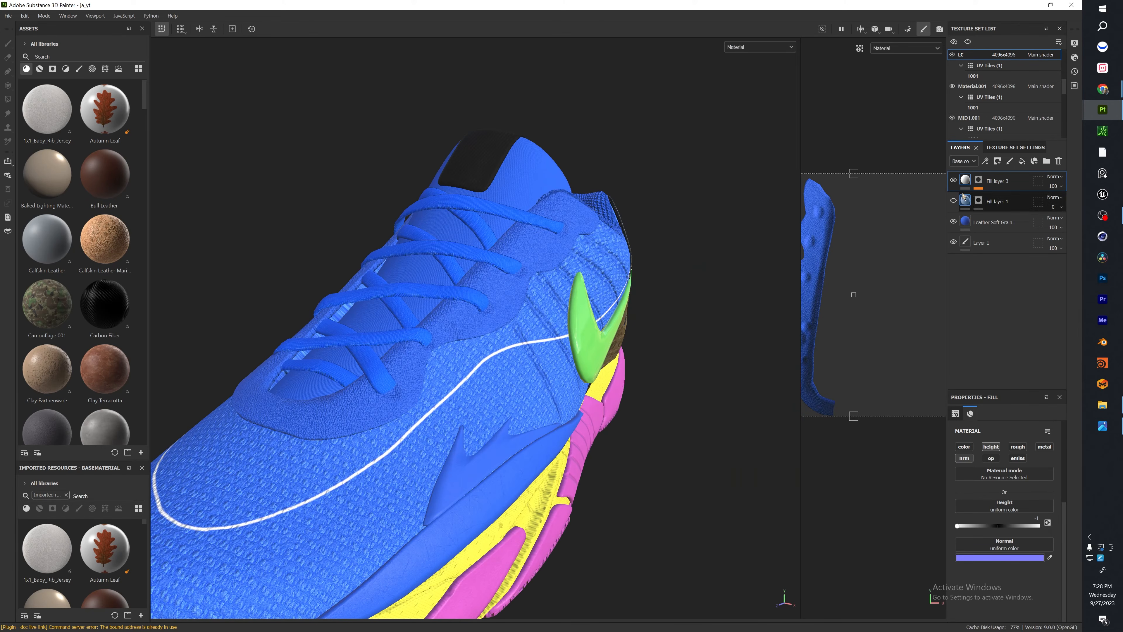
left_click_drag(624, 296, 460, 292, "alt")
right_click_drag(486, 278, 558, 213, "alt")
scroll(551, 228, "up", 5)
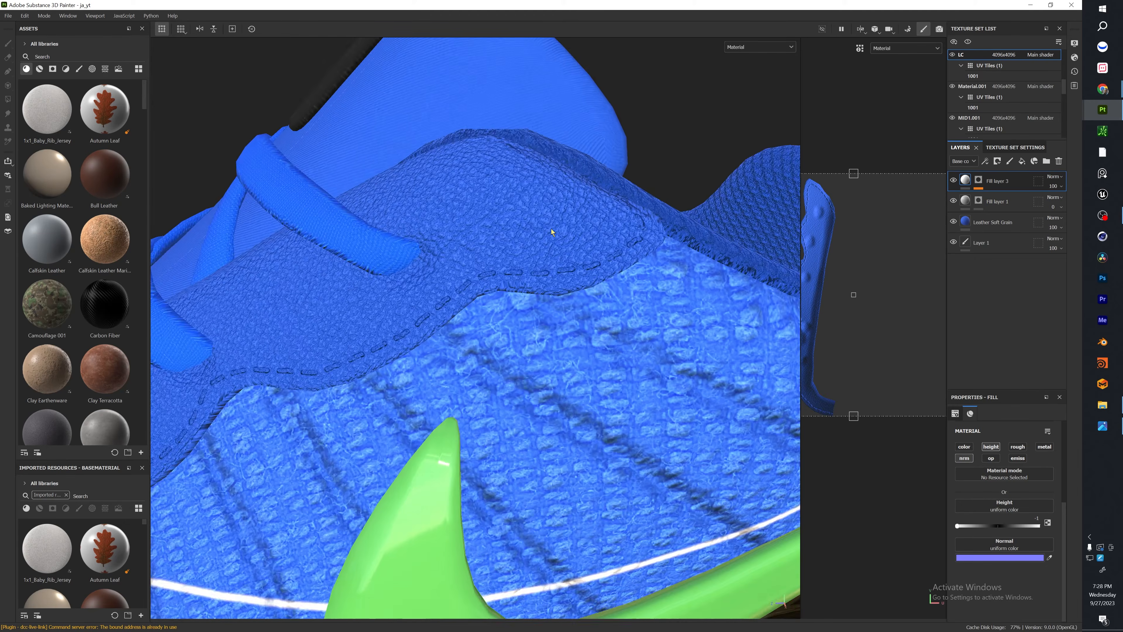
scroll(544, 237, "down", 4)
scroll(543, 242, "up", 1)
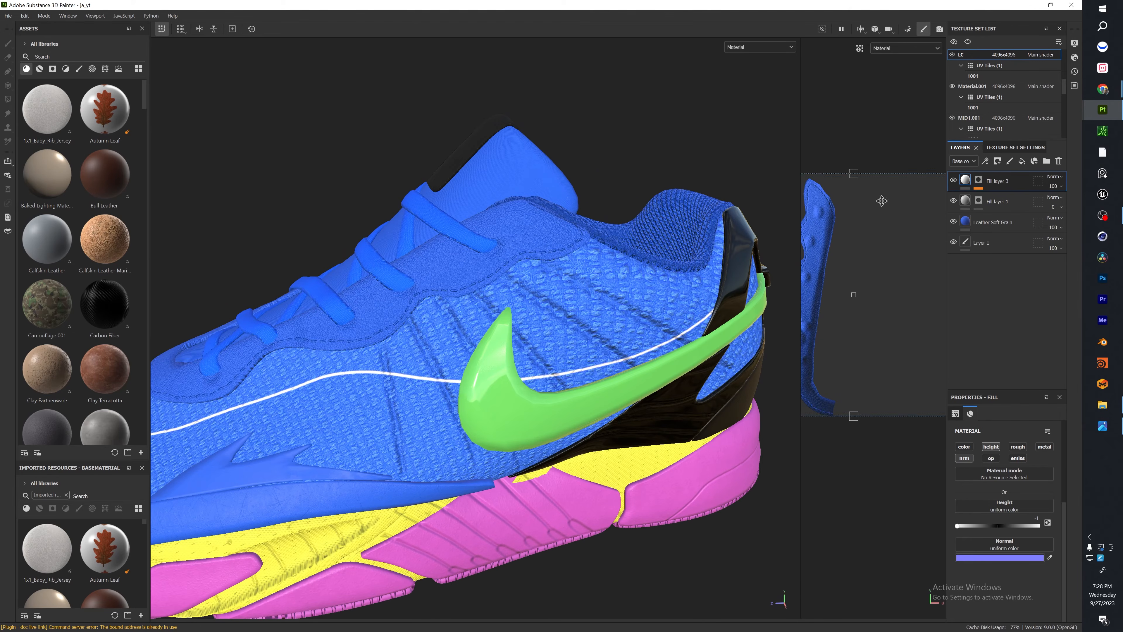
Add a fill layer above Fill layer 1 in the LC texture set with only height and normal active, height 1, and a black mask.
left_click(980, 204)
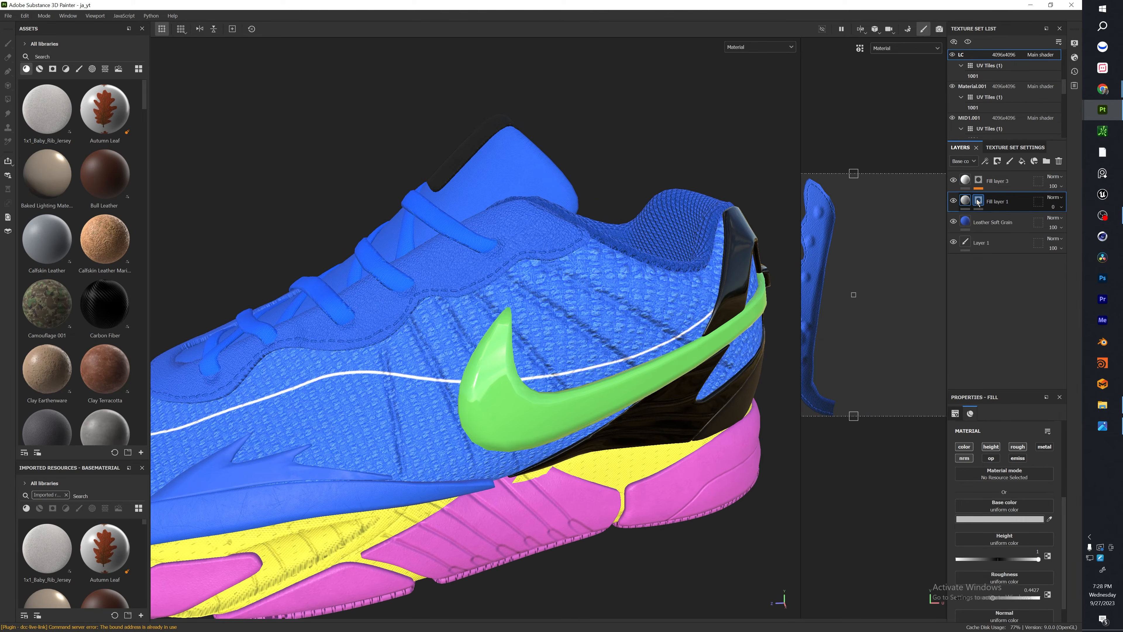
left_click(979, 202)
mouse_move(495, 399)
left_mouse_down("alt")
mouse_move(500, 376)
mouse_move(541, 389)
left_mouse_up("alt")
middle_click_drag(541, 389, 500, 360, "alt")
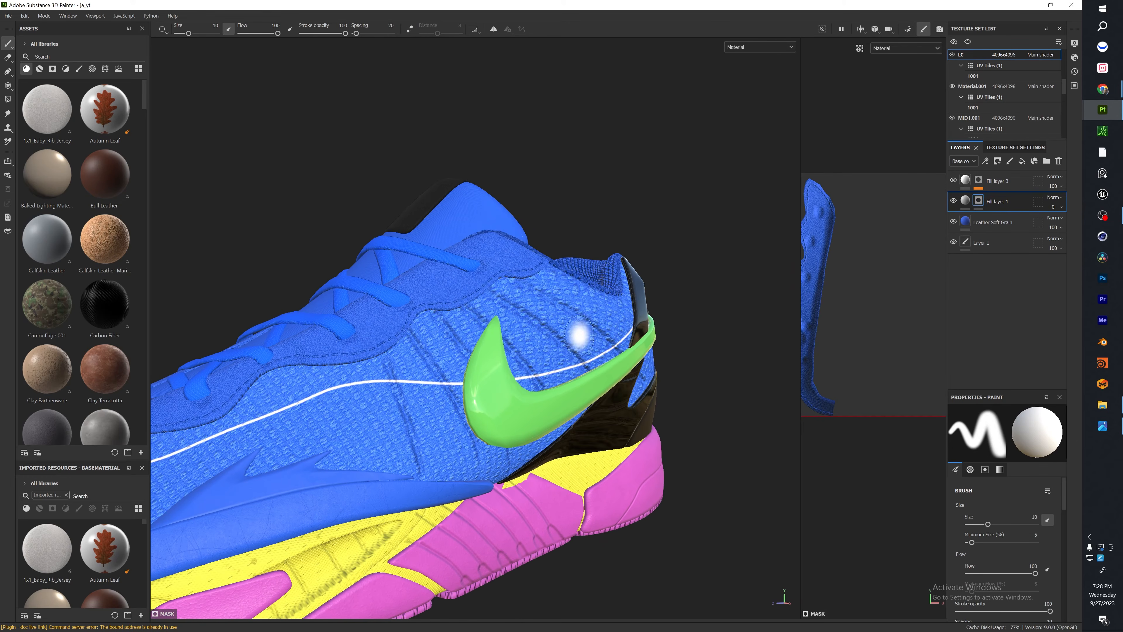
left_click_drag(330, 345, 729, 275, "alt")
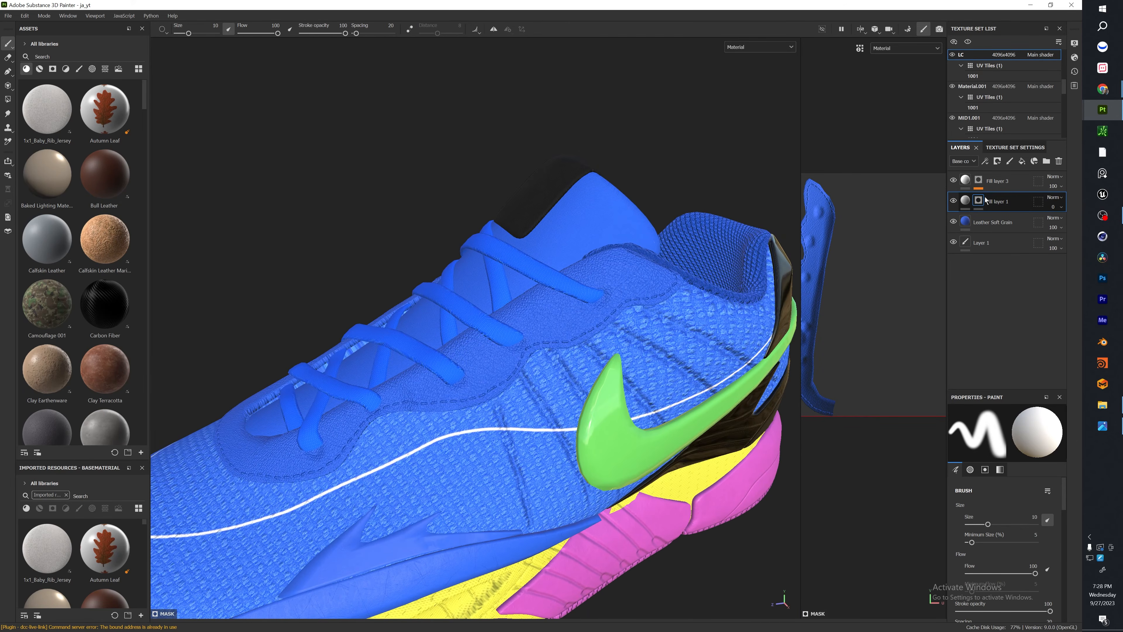
left_click(1022, 162)
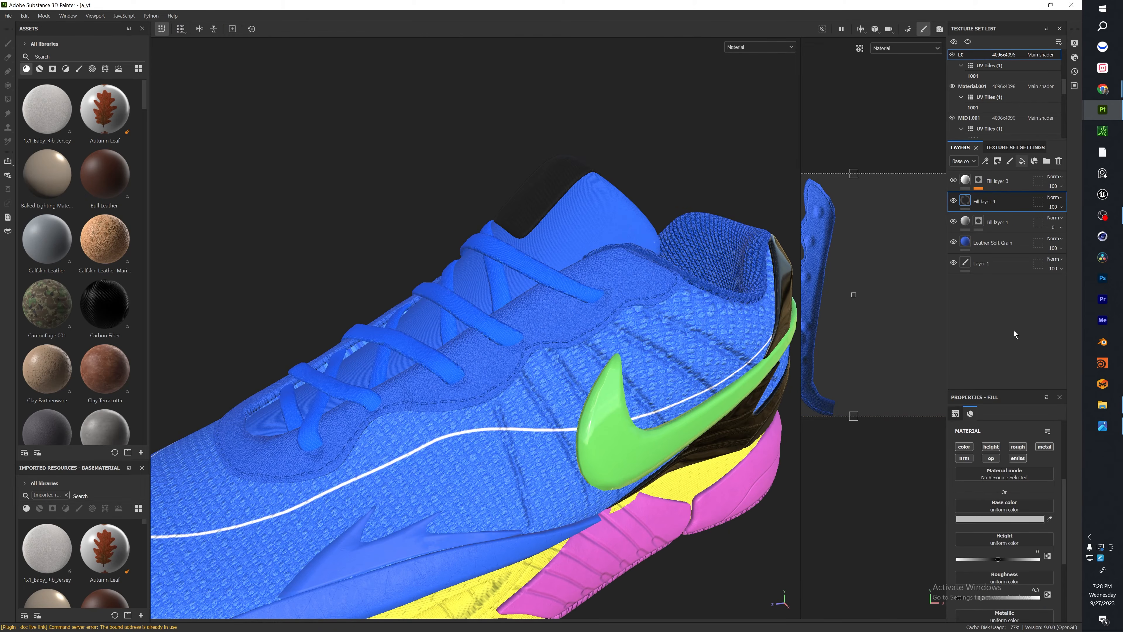
left_click(992, 459)
left_click(1018, 458)
left_click(1017, 448)
left_click(1044, 447)
left_click(964, 447)
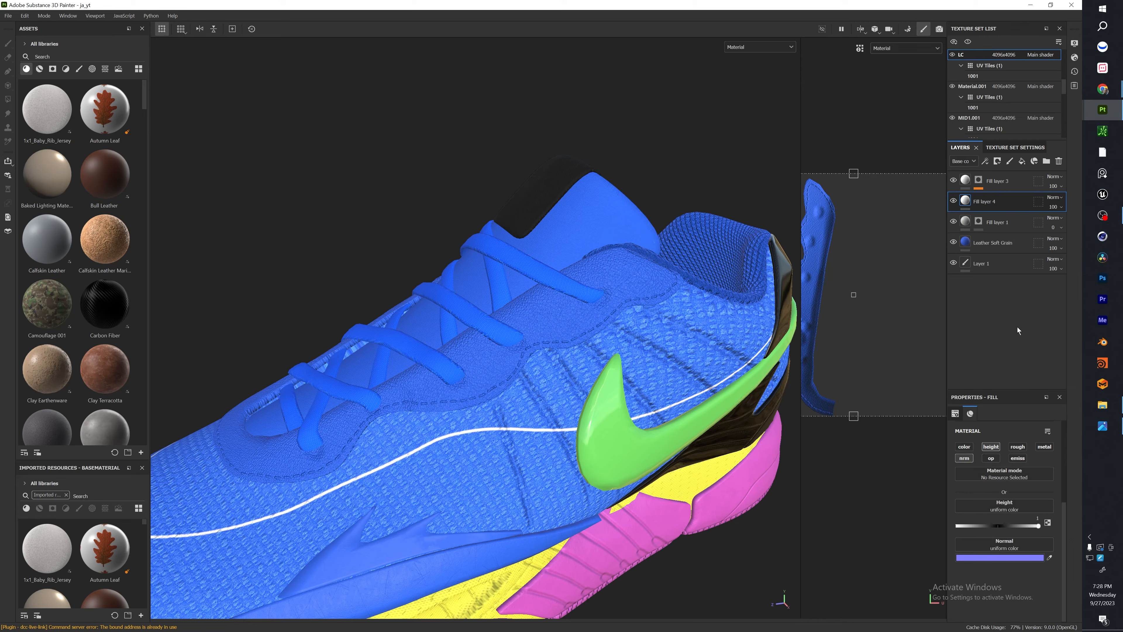
right_click(996, 204)
left_click(1029, 226)
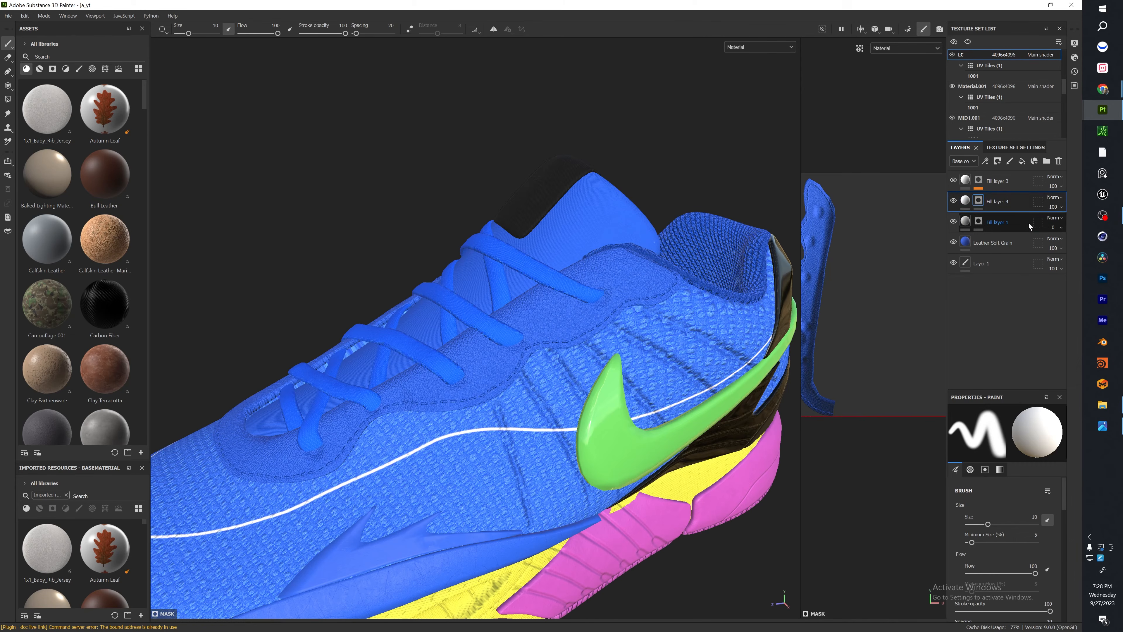
Search the brush library for stitch brushes and select Stitches Straight for the new layer's mask.
left_click(79, 68)
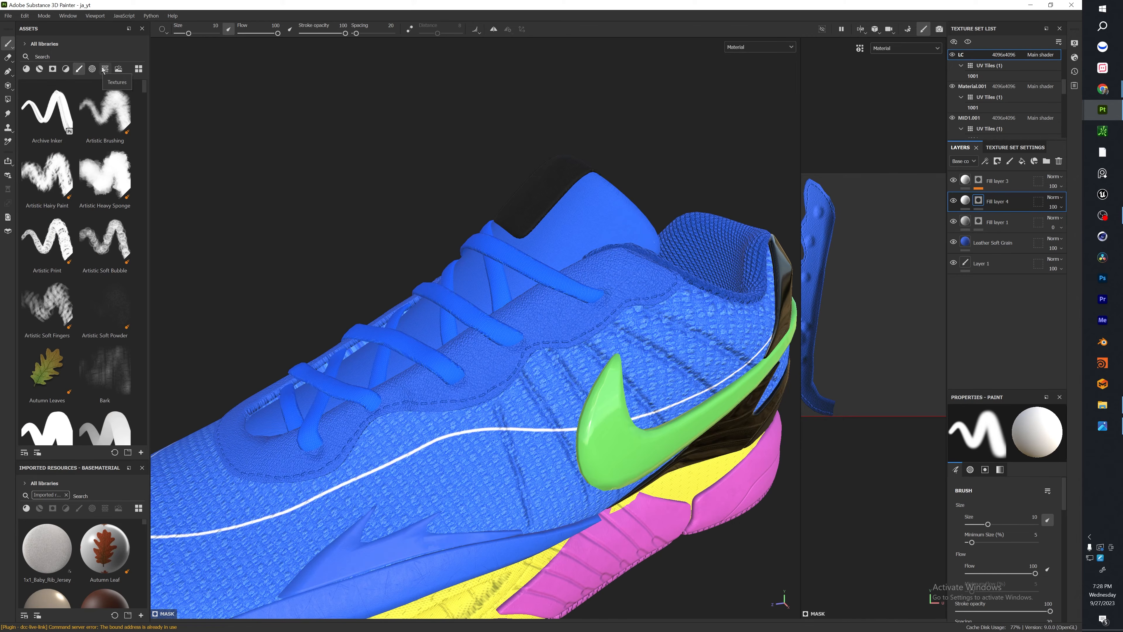
left_click(92, 68)
left_click(105, 70)
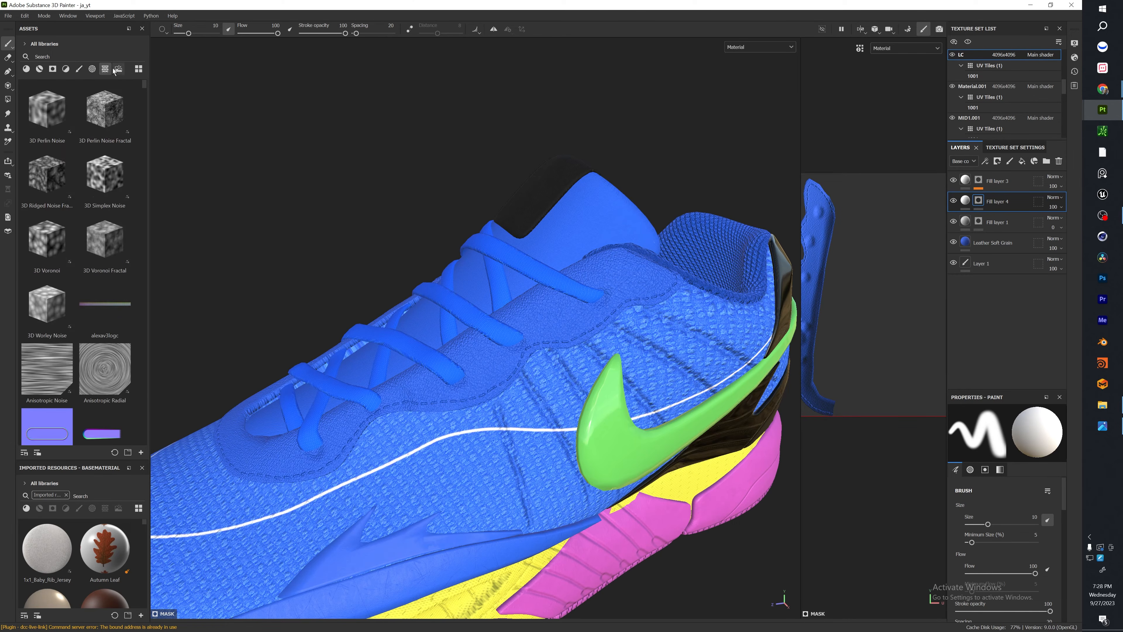
left_click(80, 69)
left_click(81, 56)
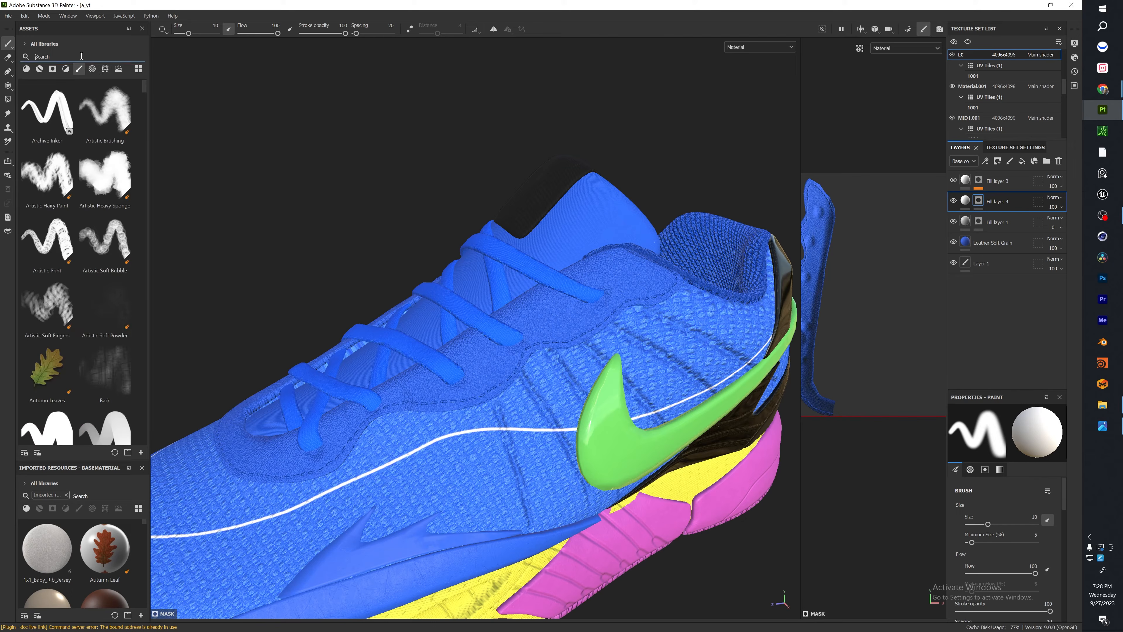
type("stich")
left_click(94, 369)
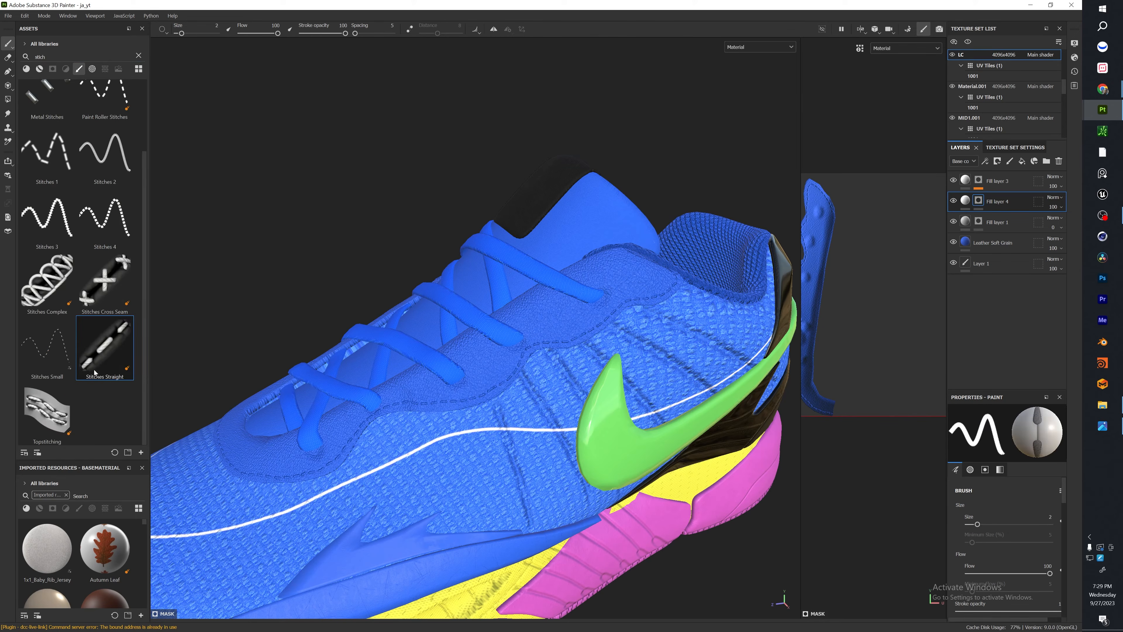
Paint a sample curved line of straight stitches on the leather lace panel above the swoosh.
scroll(342, 392, "up", 2)
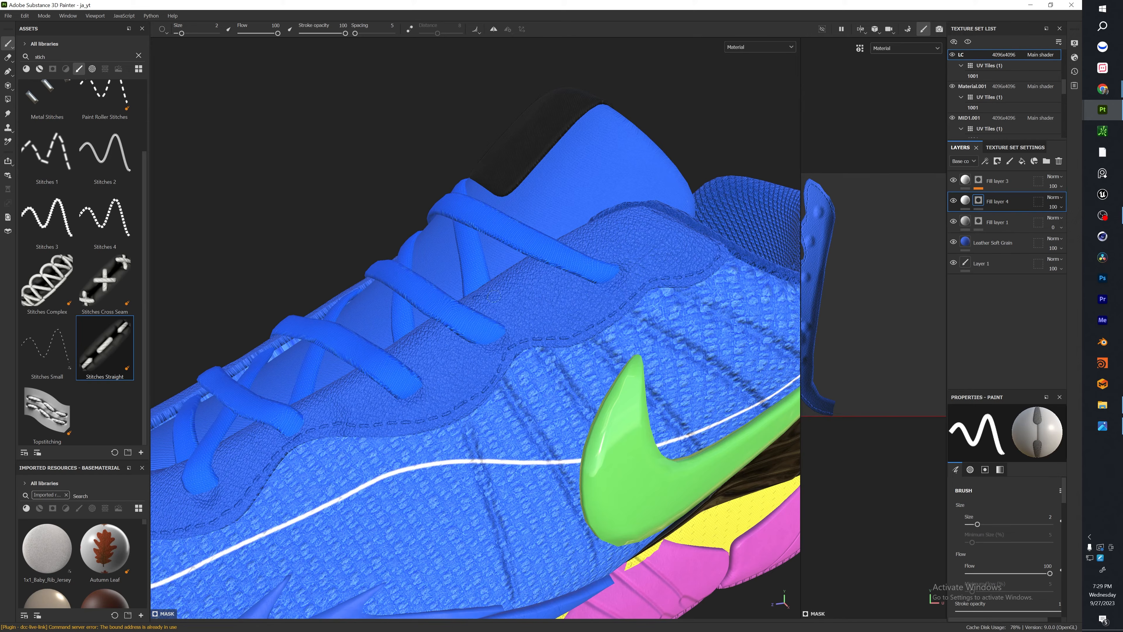
left_click_drag(597, 280, 657, 225)
mouse_move(542, 324)
left_mouse_down()
mouse_move(555, 296)
mouse_move(541, 265)
left_mouse_up()
Set the brush's Stitch Selection to 6 - Double Side Straight A and paint a sample stitch line on the lace panel.
left_click_drag(1031, 390, 1024, 297)
left_click(1000, 378)
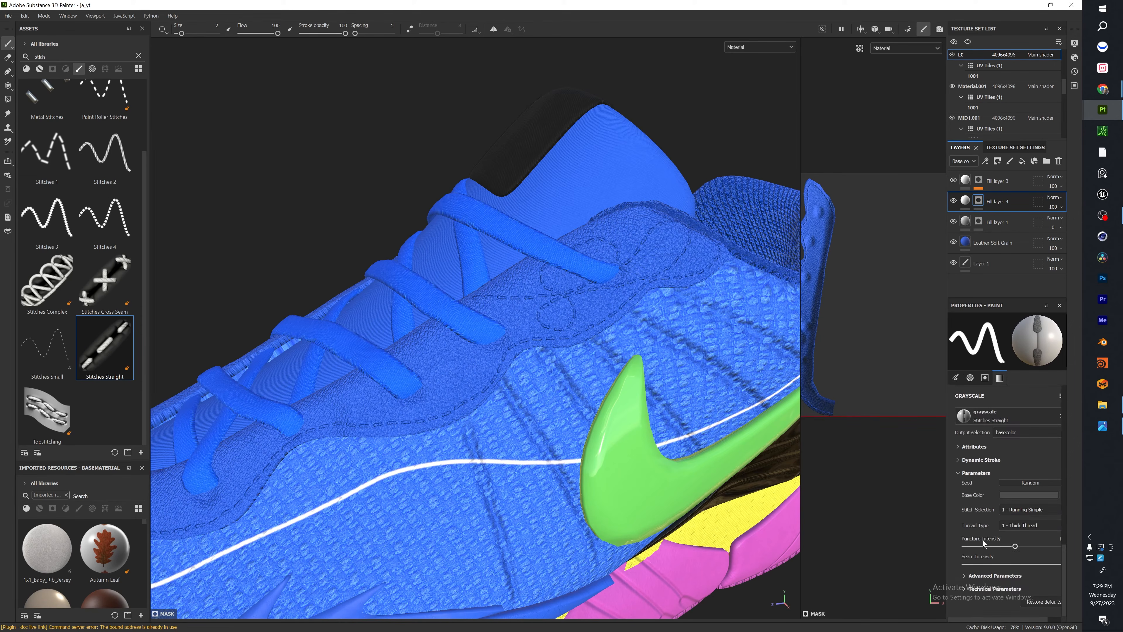
left_click(1045, 511)
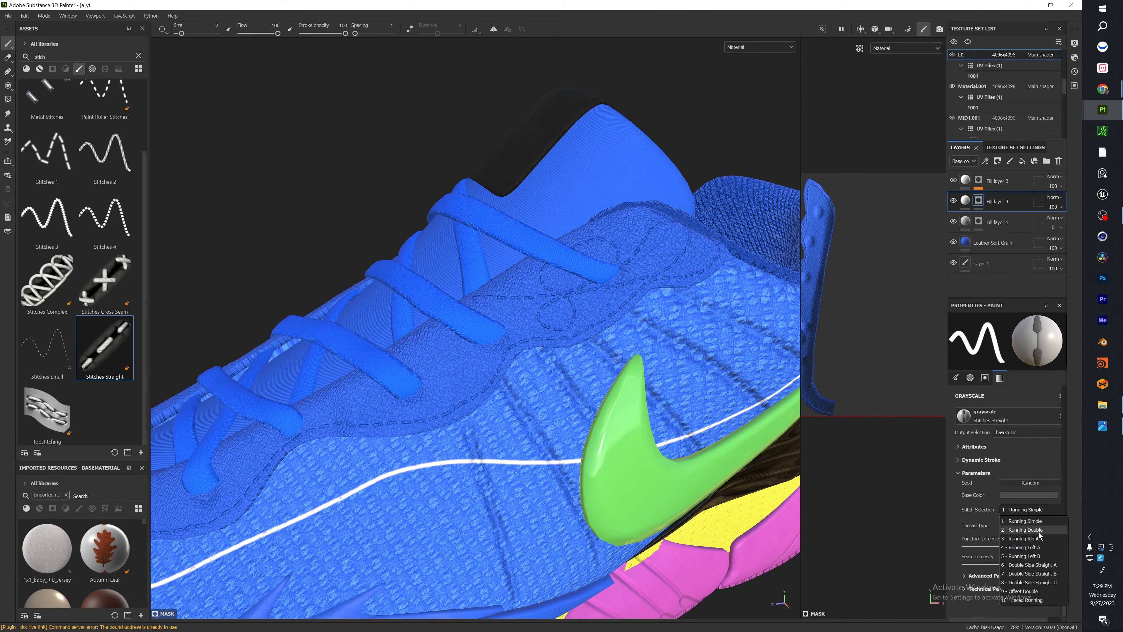
left_click(1036, 565)
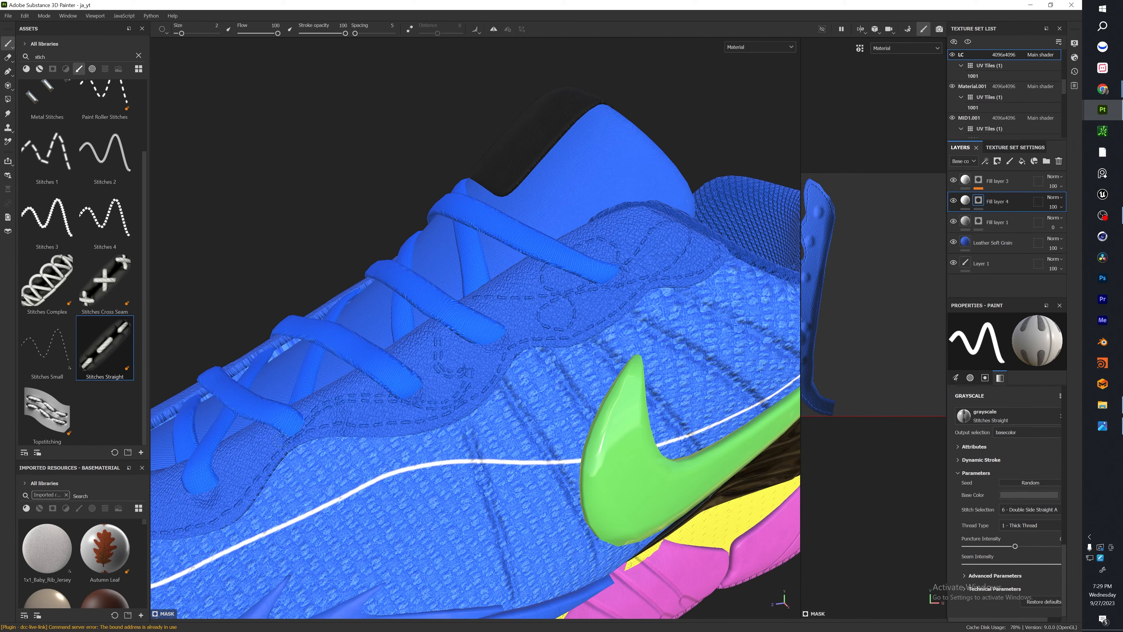
key("f")
left_click_drag(429, 354, 571, 381, "alt")
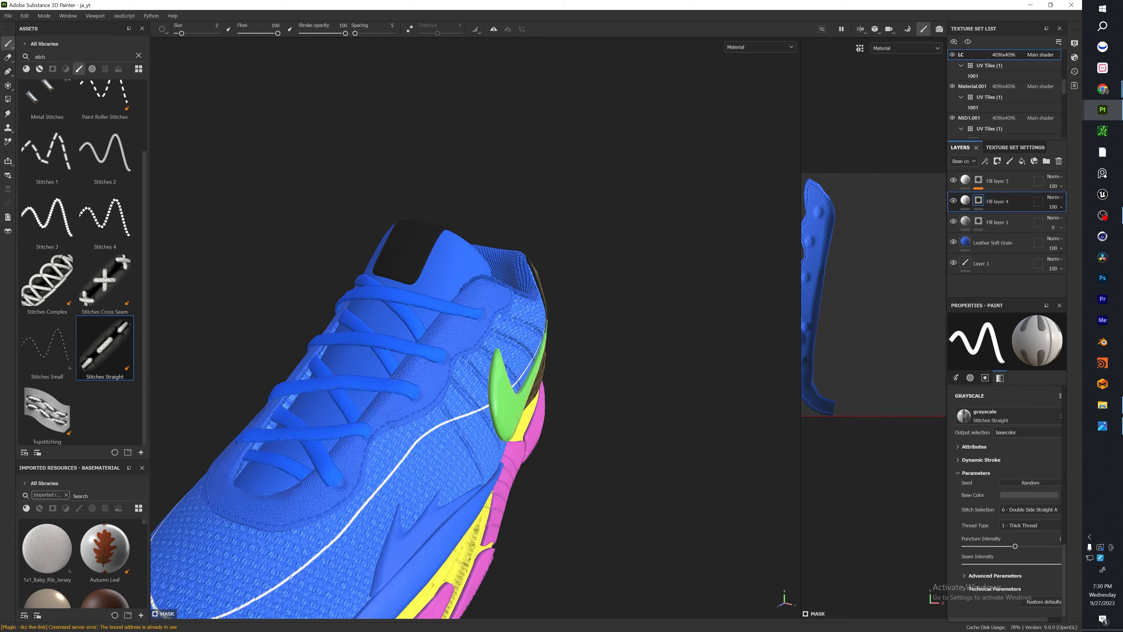
middle_click_drag(571, 380, 623, 243, "alt")
left_click_drag(623, 244, 552, 191, "alt")
middle_click_drag(553, 190, 453, 251, "alt")
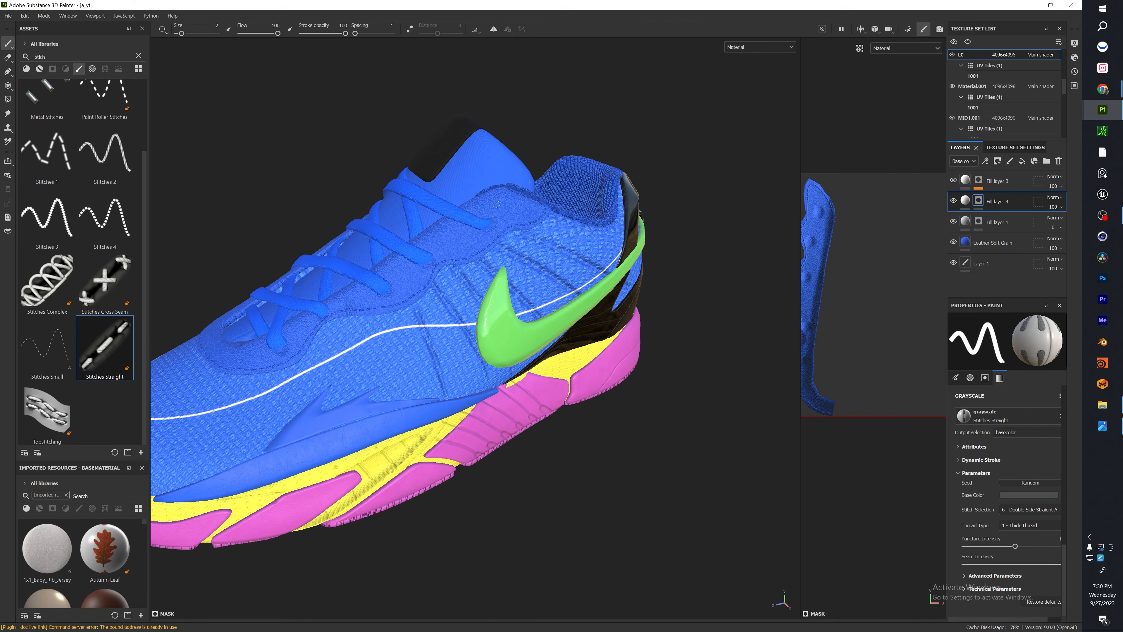
left_click_drag(408, 201, 522, 398, "alt")
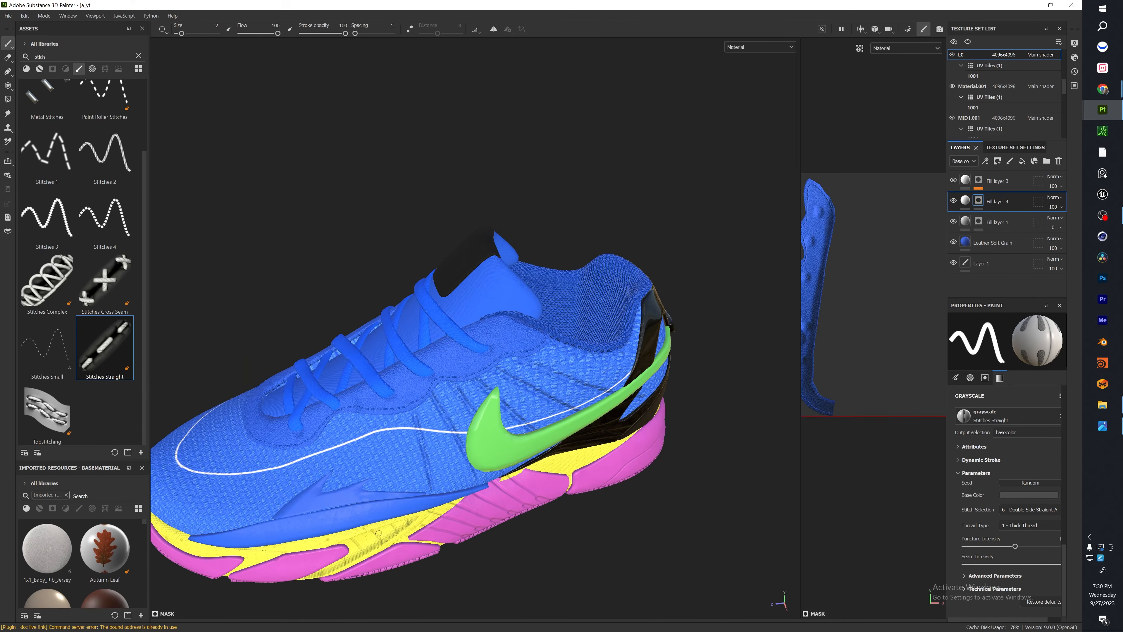
mouse_move(378, 533)
left_mouse_down("alt")
mouse_move(524, 409)
mouse_move(645, 386)
mouse_move(566, 414)
mouse_move(387, 390)
left_mouse_up("alt")
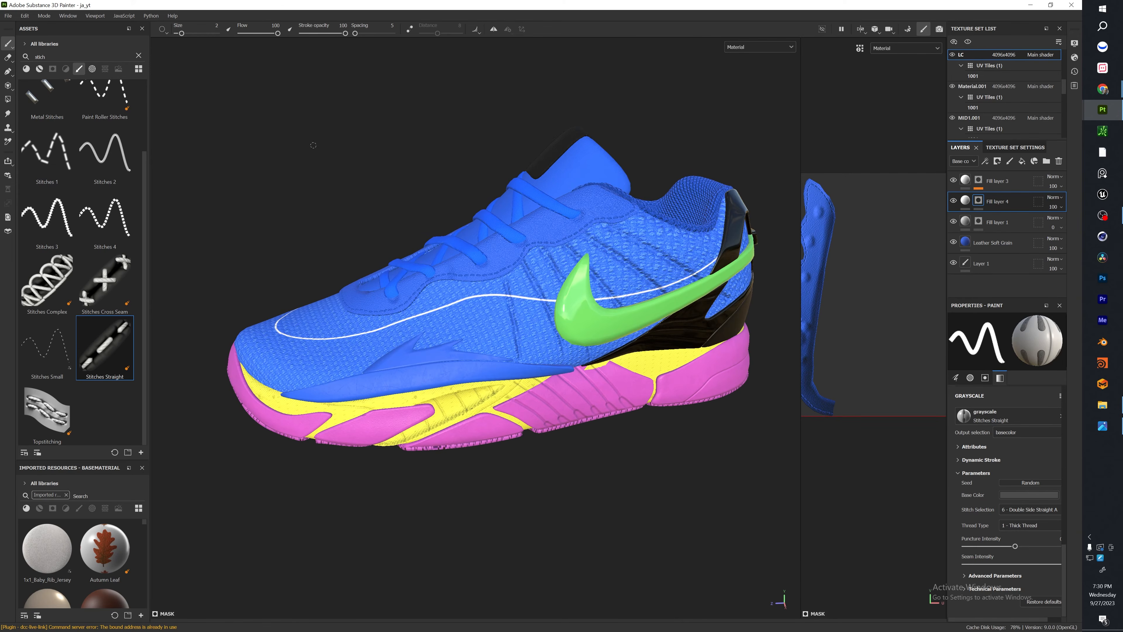
left_click_drag(313, 146, 310, 106, "alt")
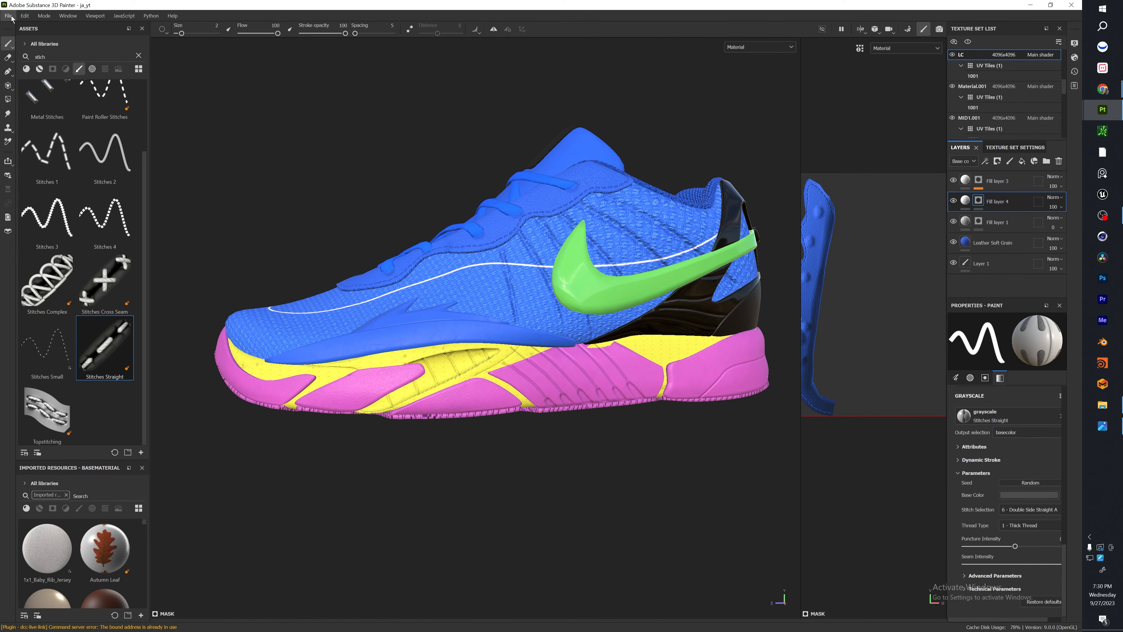
Open the texture export settings and include every texture set from BT through Upper in the export.
left_click(12, 18)
left_click(34, 133)
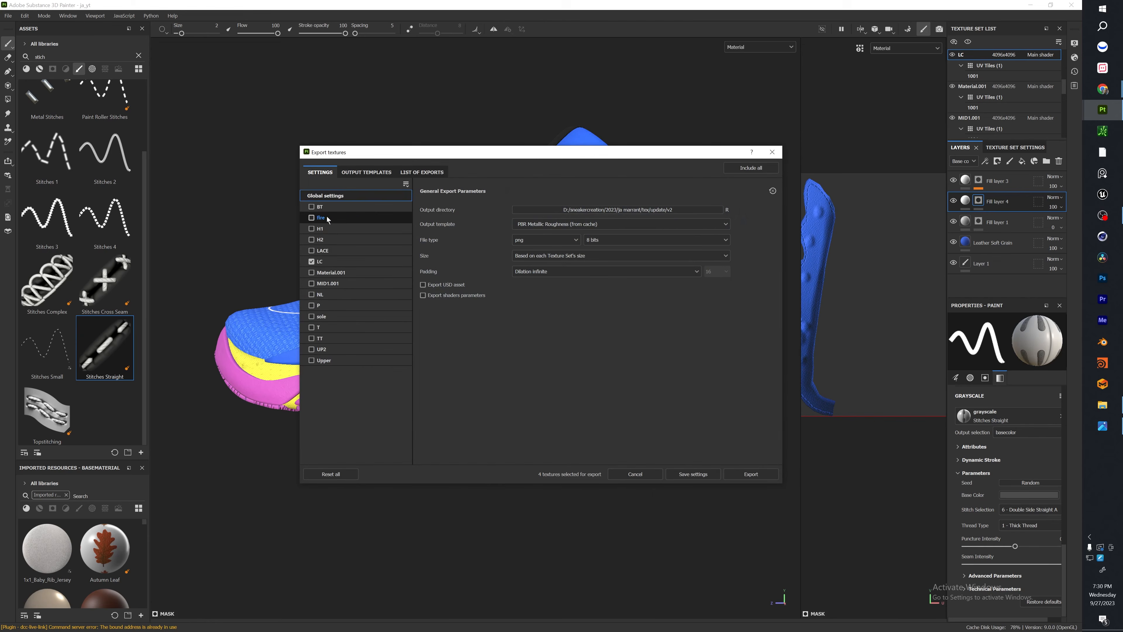
left_click(311, 206)
left_click(313, 229)
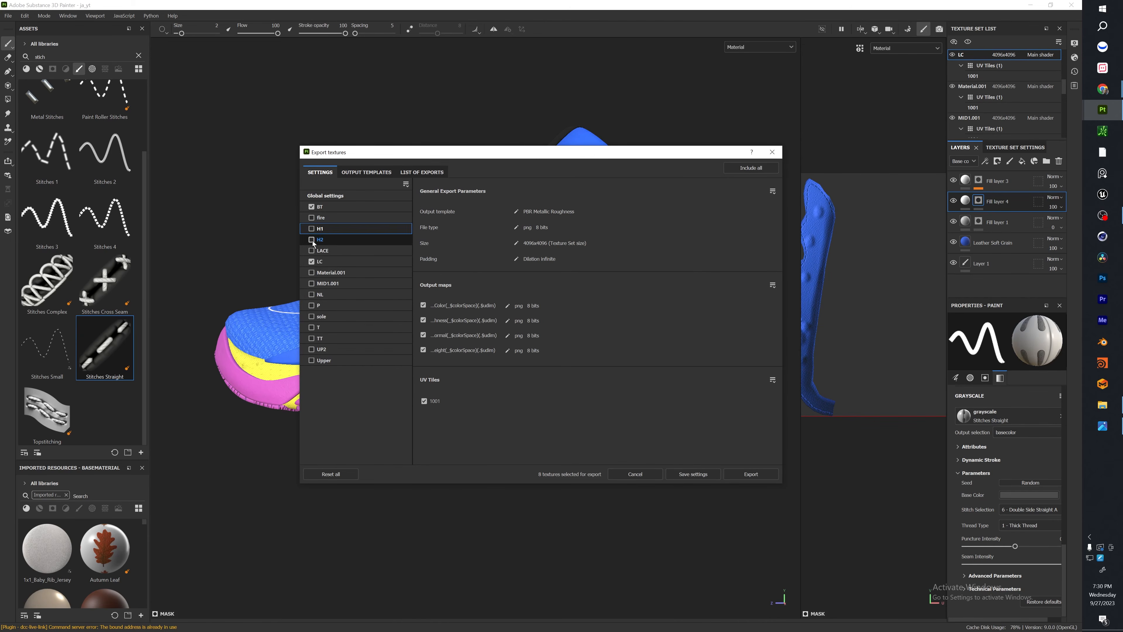
left_click(312, 217)
left_click(313, 239)
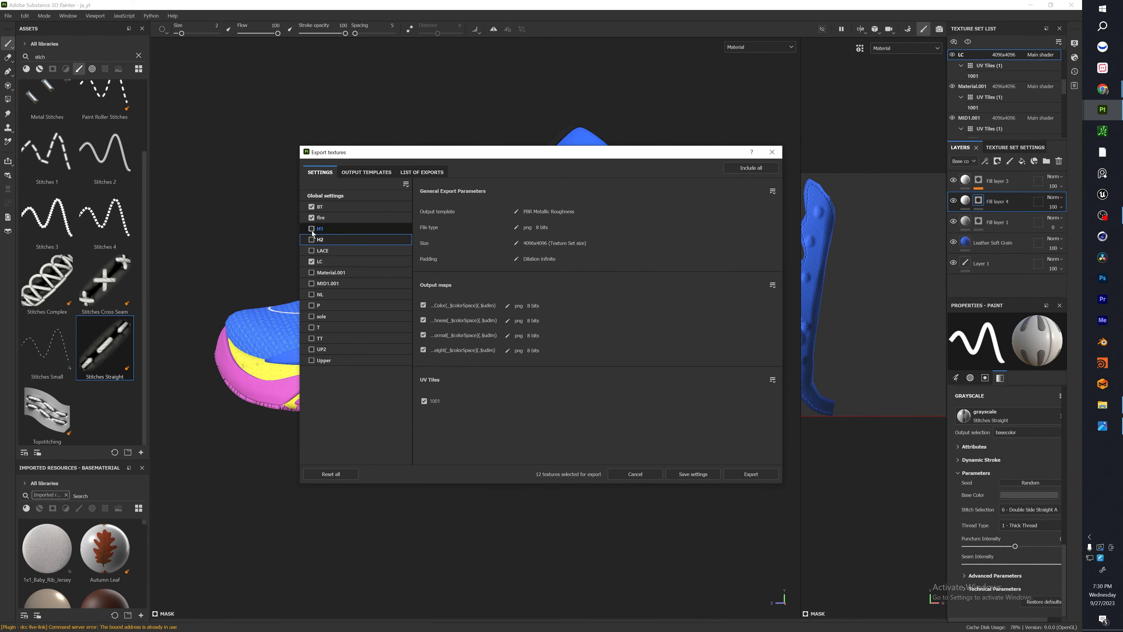
left_click(312, 230)
left_click(312, 241)
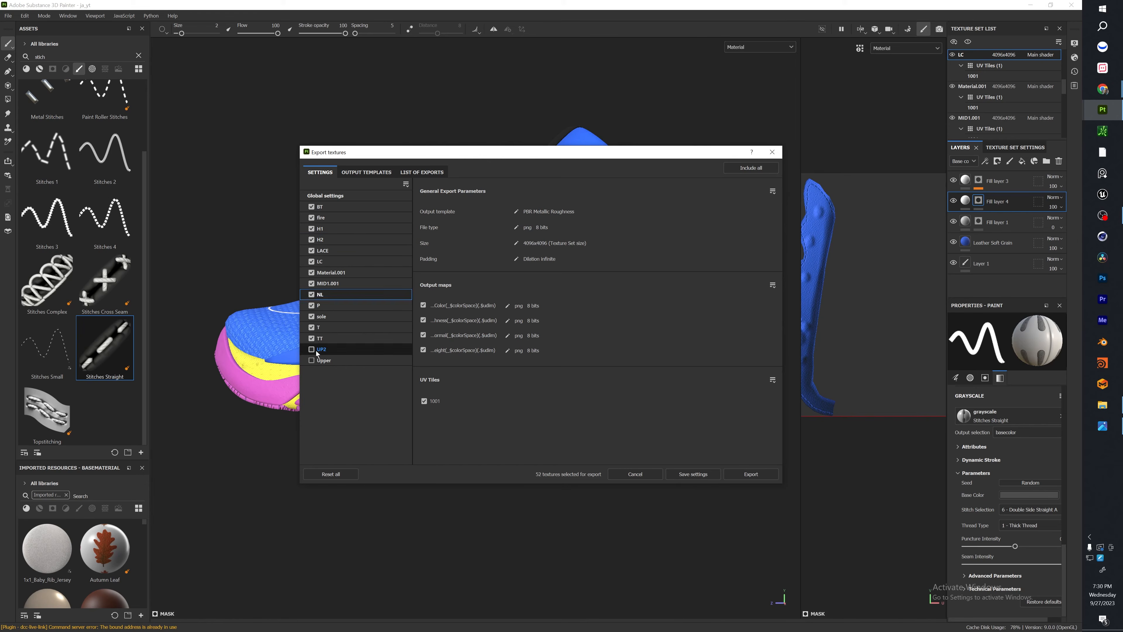
left_click(313, 350)
left_click(312, 350)
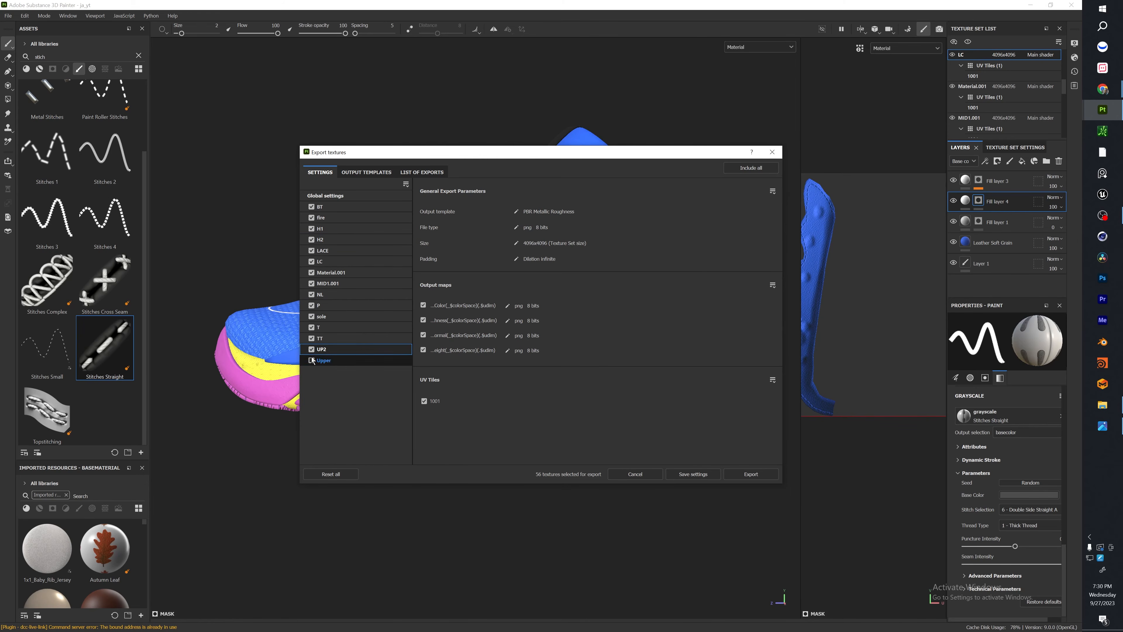
left_click(313, 360)
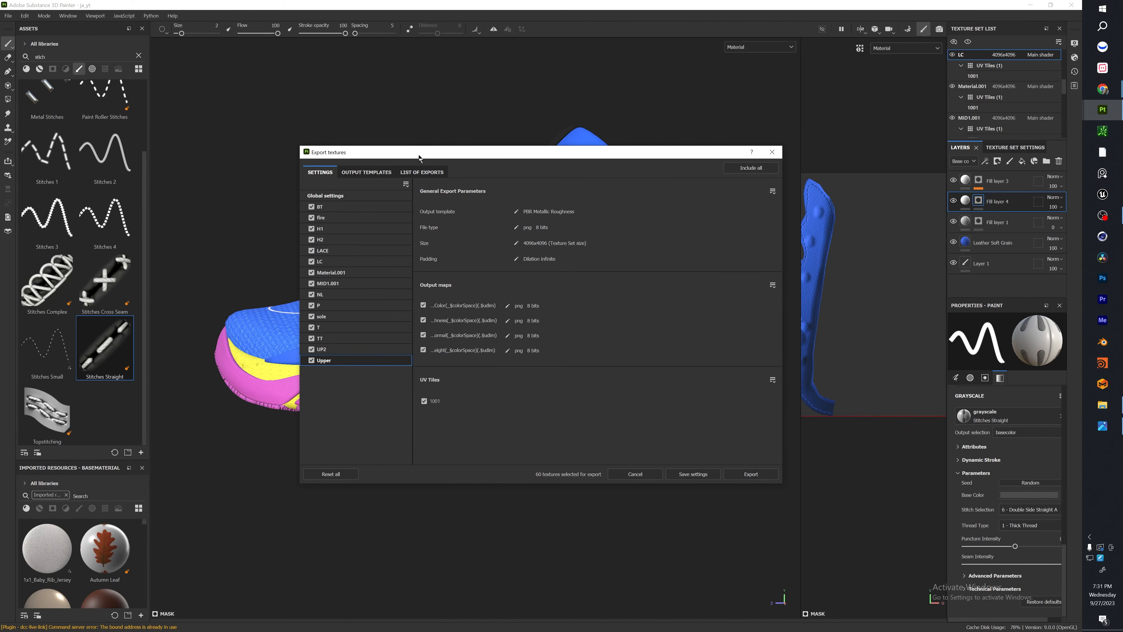
In the PBR Metallic Roughness output template, remove the Emissive and Metallic maps and assign Normal OpenGL to the normal map.
left_click(377, 171)
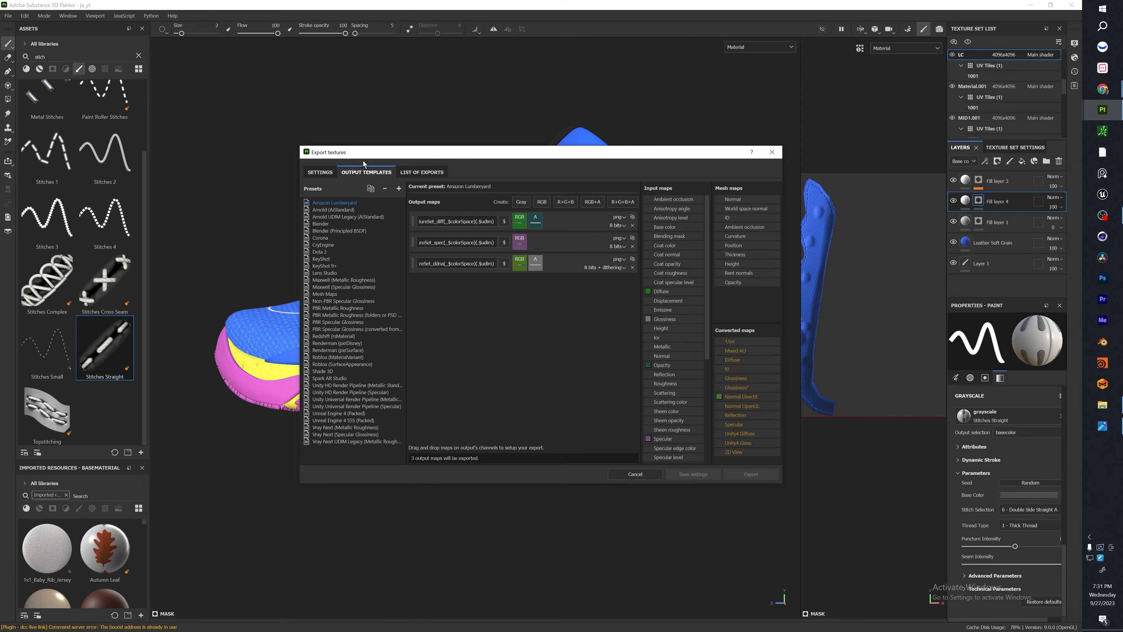
left_click(343, 308)
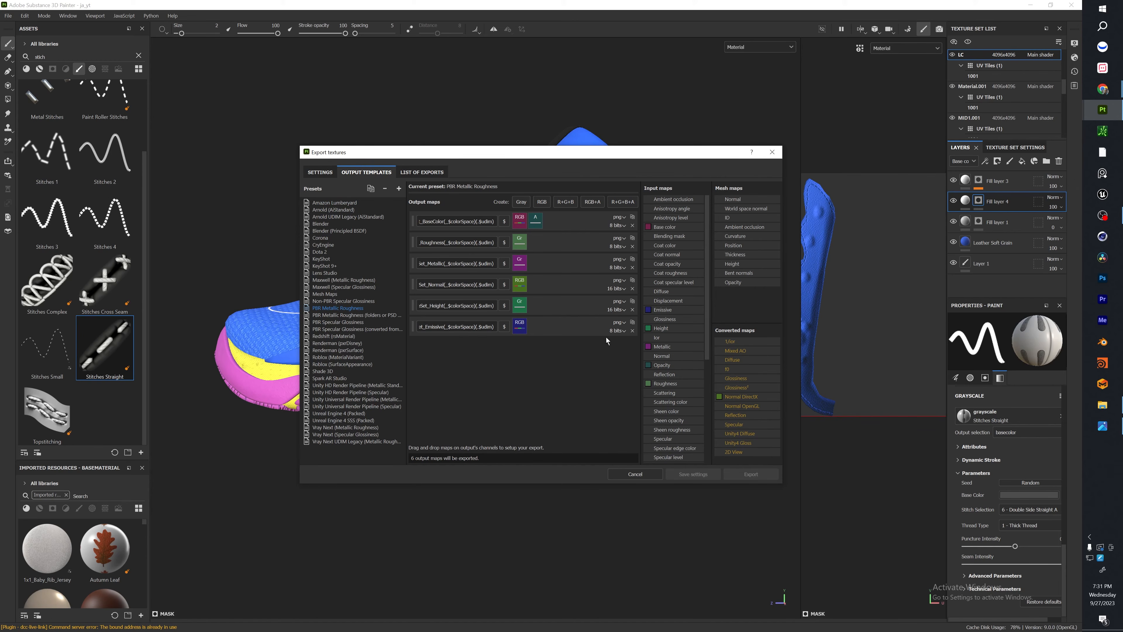
left_click(633, 331)
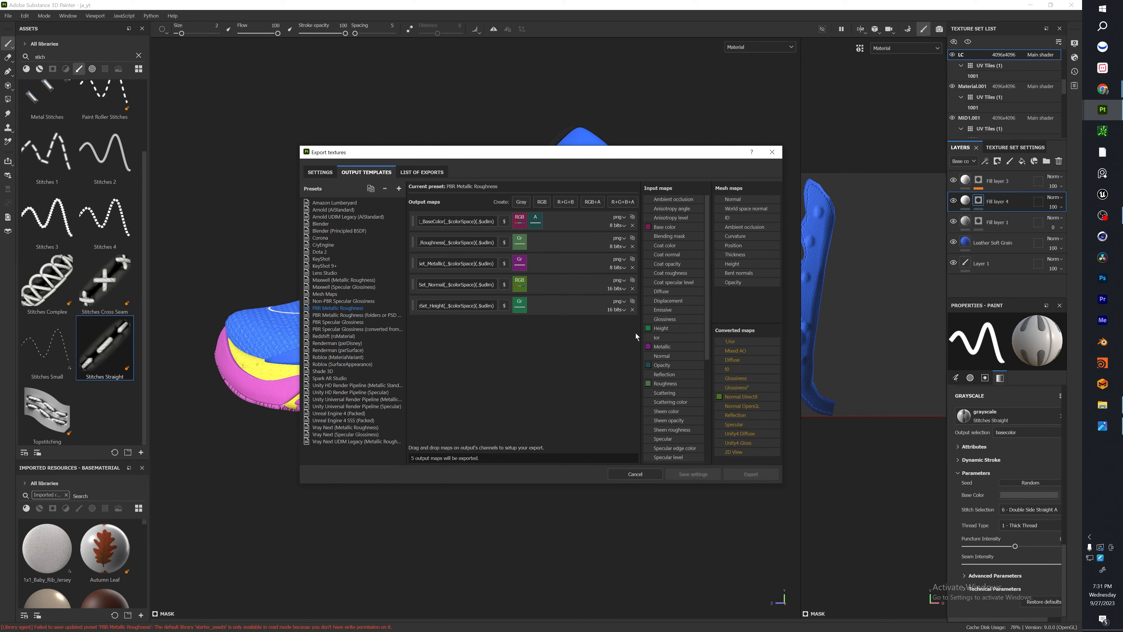
left_click(632, 267)
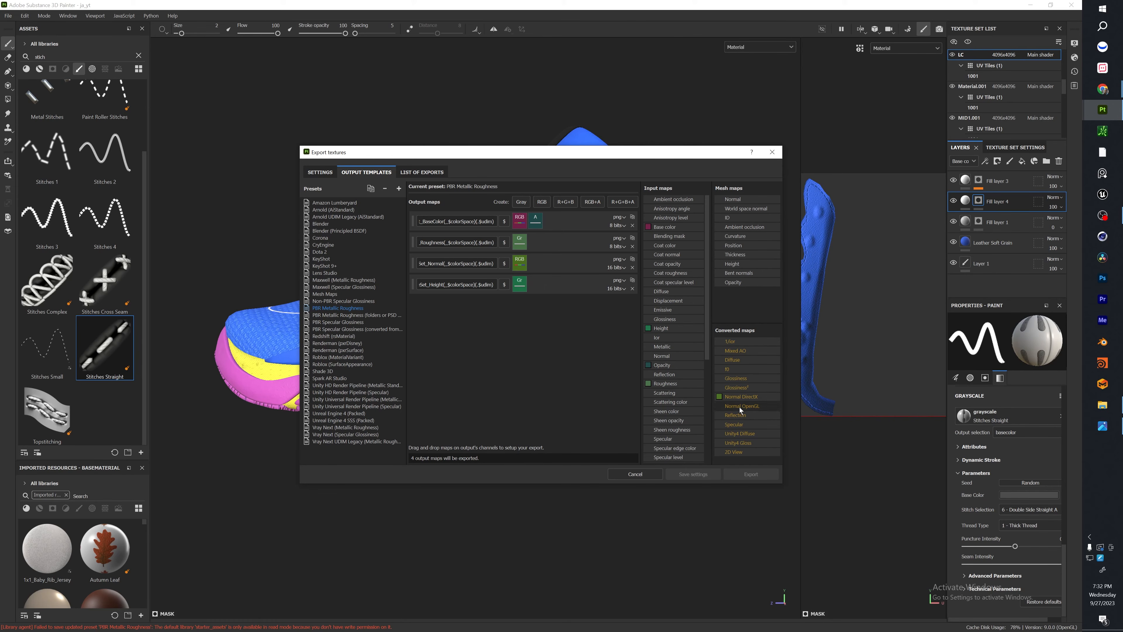
left_click_drag(742, 406, 521, 261)
left_click(541, 274)
Review the list of texture files set for export and open the output directory.
left_click(423, 173)
left_click_drag(639, 238, 607, 165)
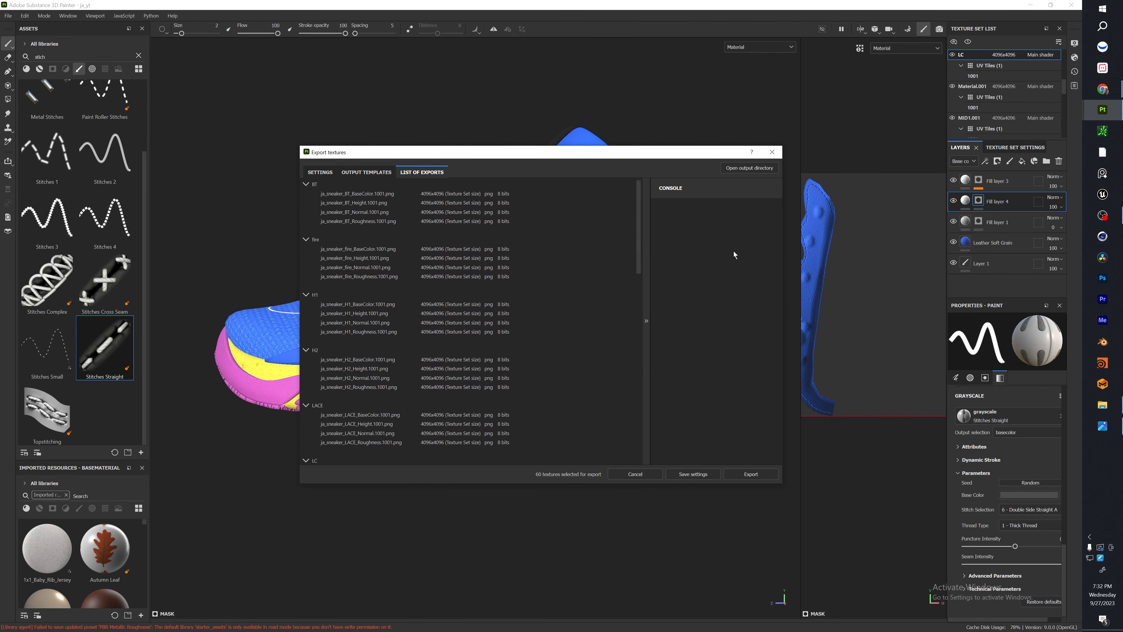
left_click(748, 169)
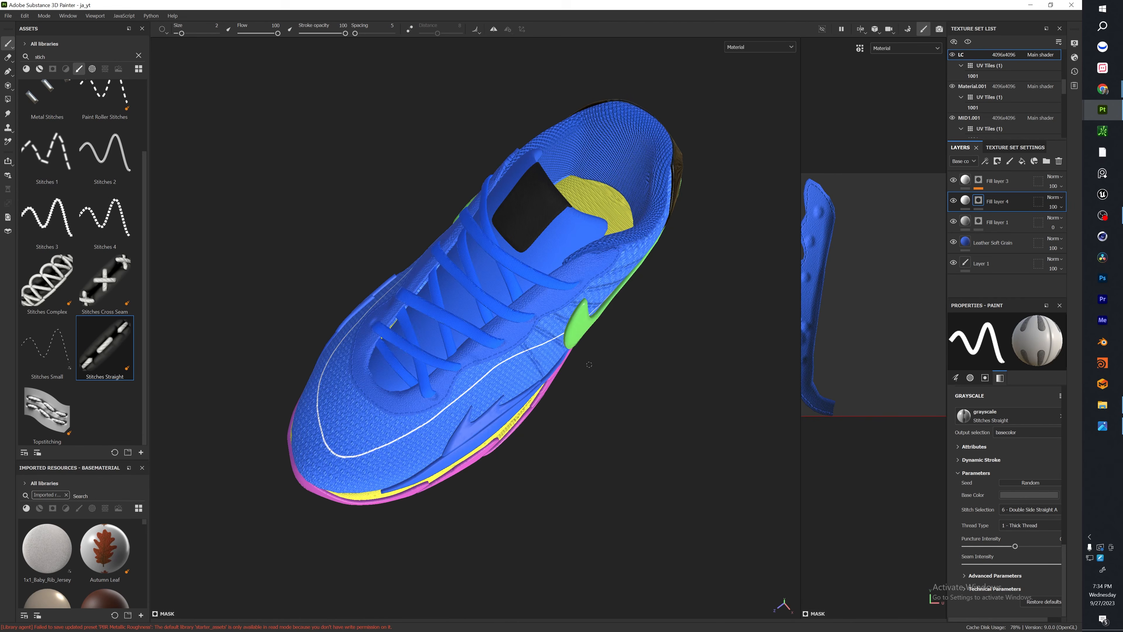
left_click_drag(549, 133, 567, 159, "alt")
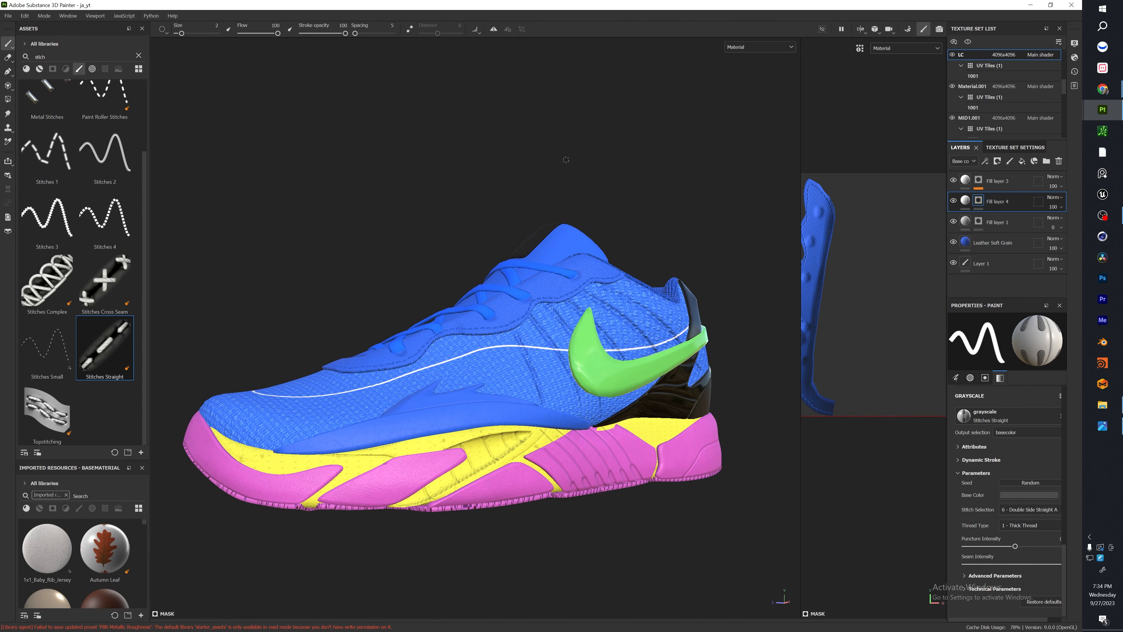